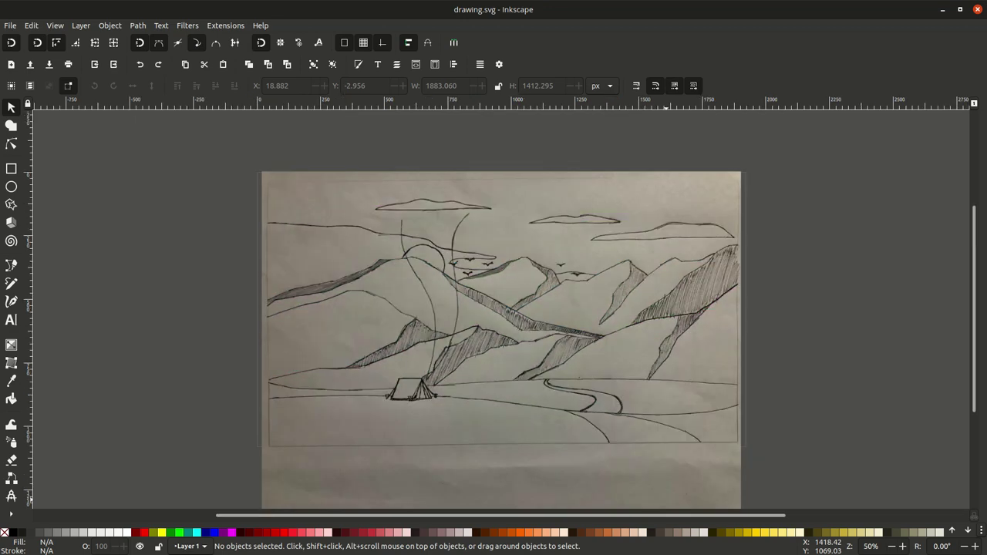
# Step: Select the scanned sketch image and briefly view the About information
pyautogui.click(721, 431)
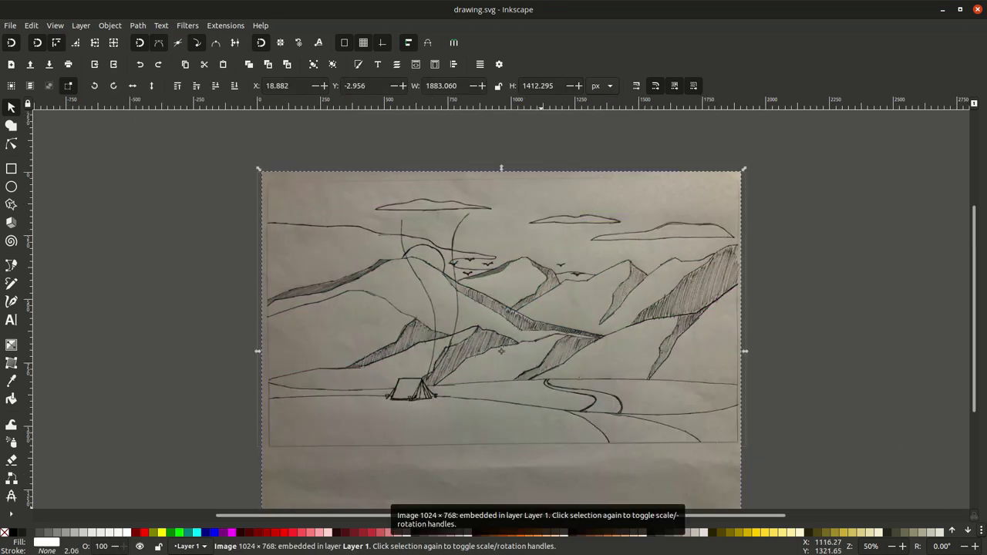
pyautogui.click(261, 26)
pyautogui.click(285, 192)
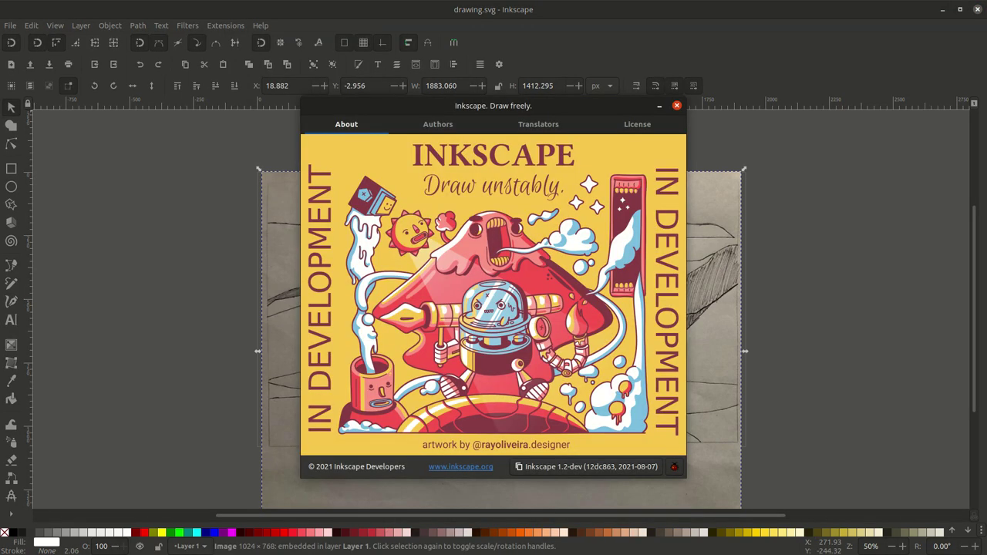
pyautogui.click(677, 105)
pyautogui.click(454, 64)
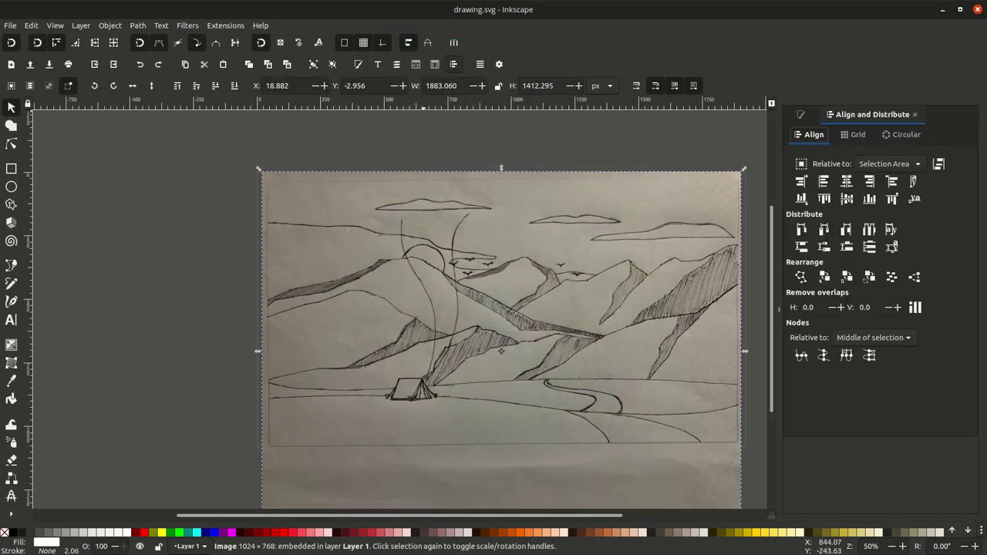
# Step: Dock the Layers and Objects list and lock the sketch image
pyautogui.click(109, 26)
pyautogui.click(139, 39)
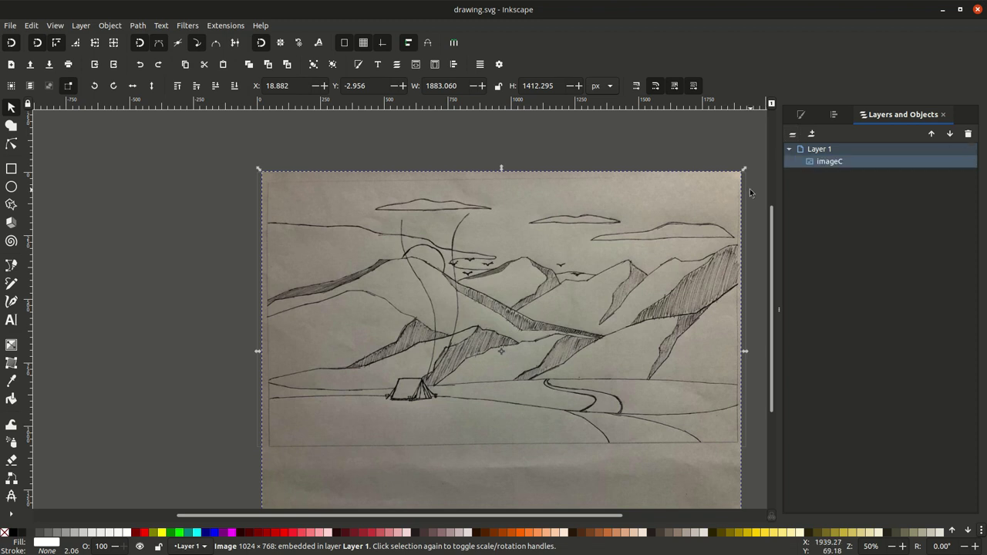
pyautogui.click(630, 434)
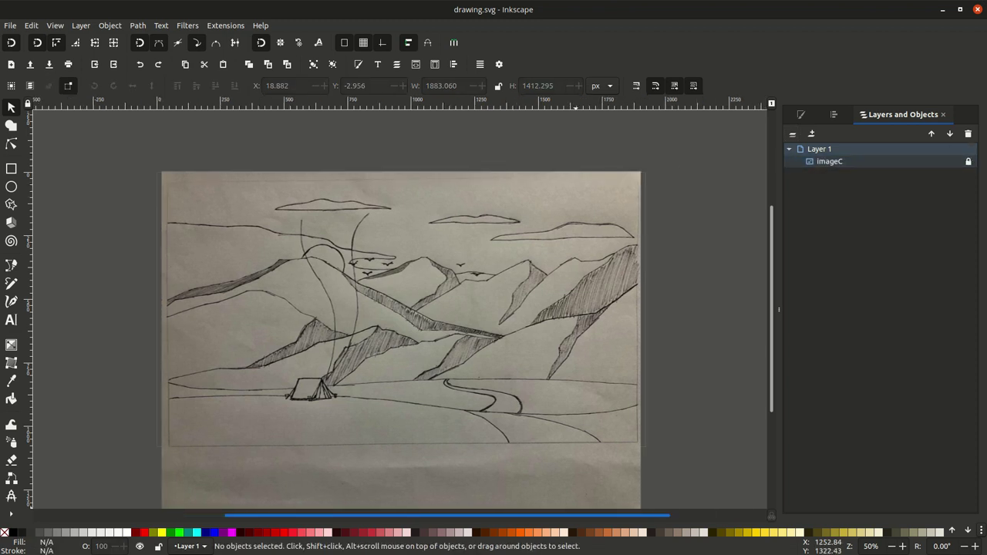
pyautogui.hscroll(3, 654, 423)
# Step: Cover the whole sketch with a white rectangle at 80% opacity, with snapping turned off
pyautogui.press('r')
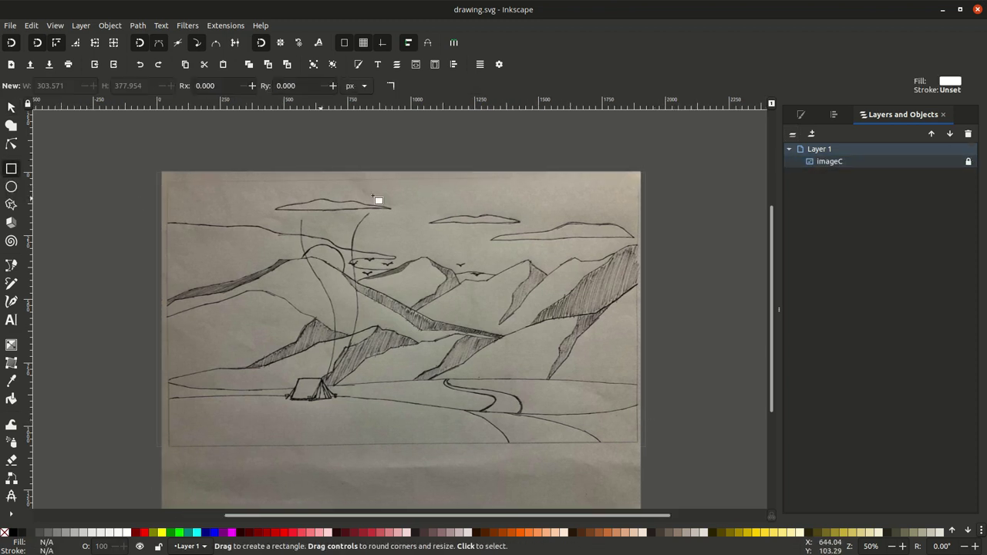
pyautogui.click(170, 311)
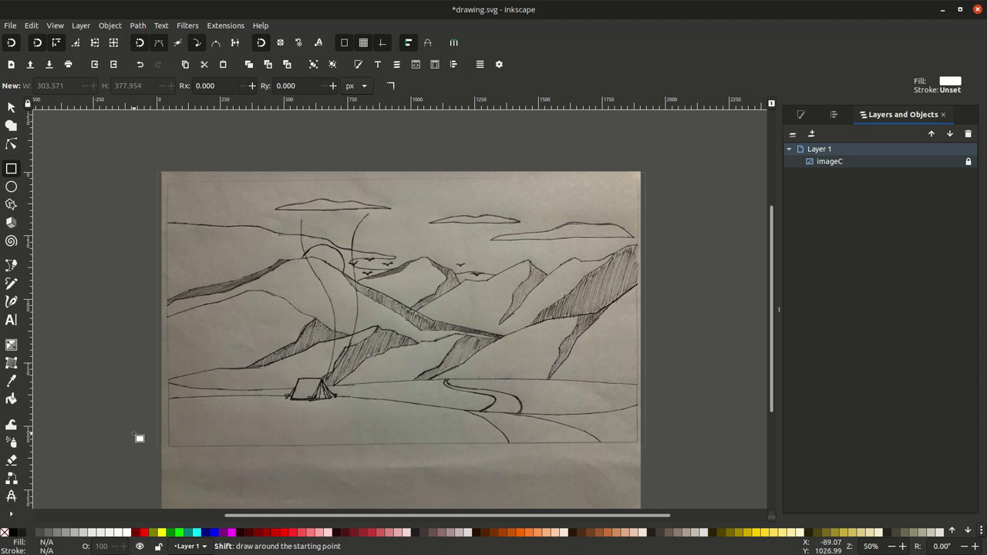
pyautogui.moveTo(160, 176); pyautogui.dragTo(654, 458)
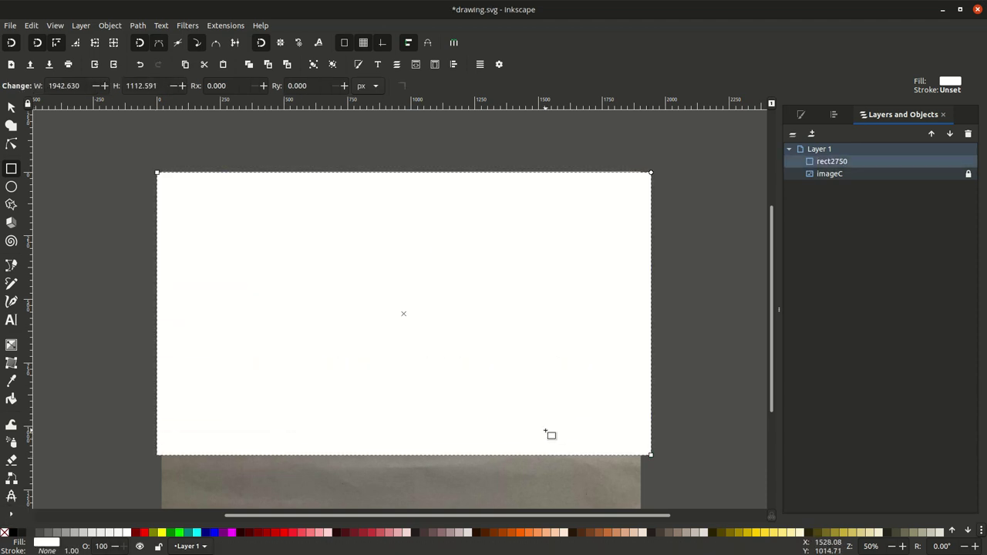
pyautogui.press('s')
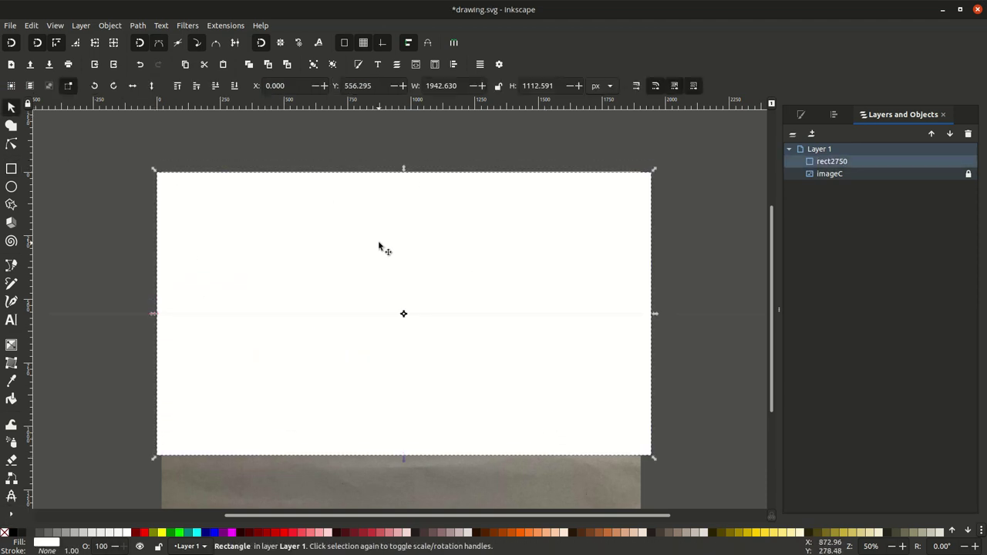
pyautogui.write('80')
pyautogui.press('Return')
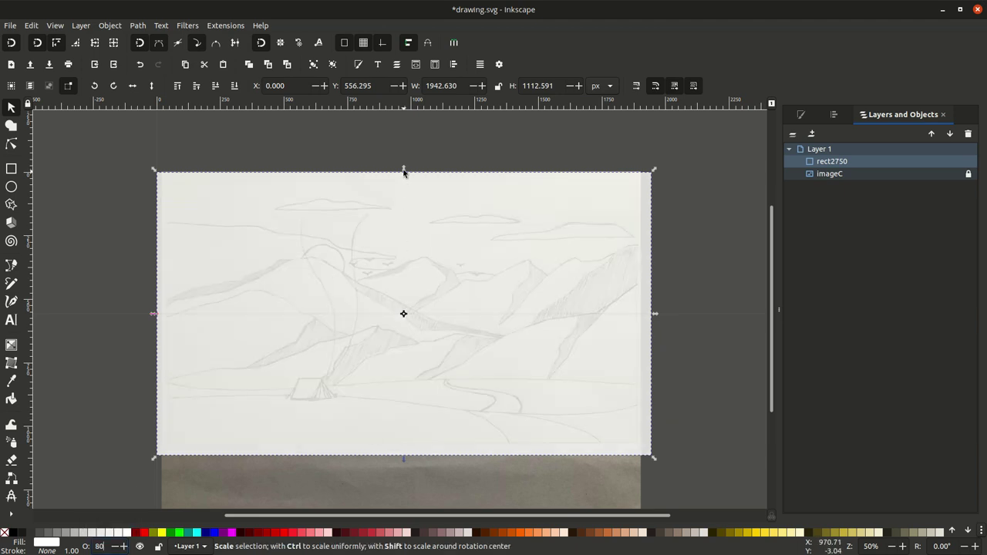
pyautogui.moveTo(403, 168); pyautogui.dragTo(403, 159)
pyautogui.click(11, 42)
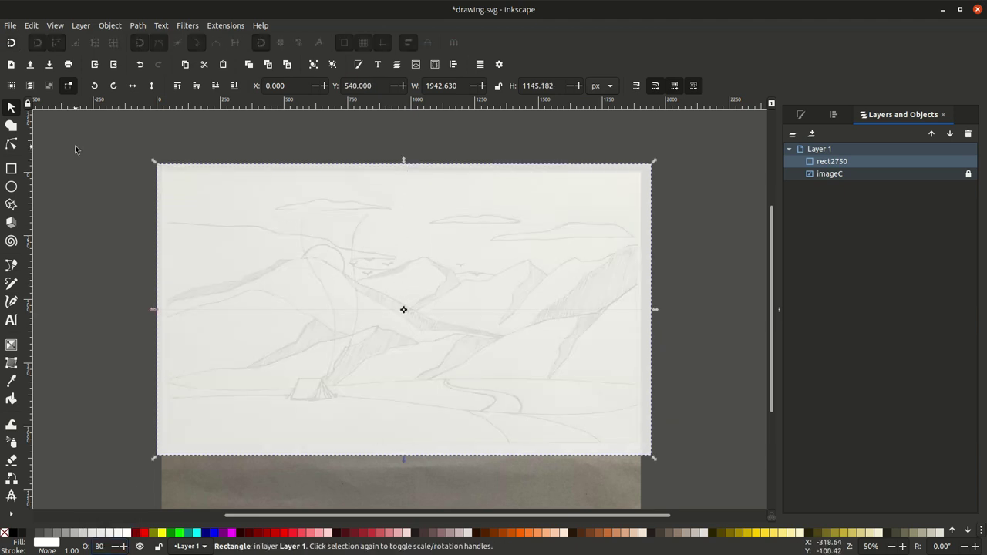
# Step: Rename the white rectangle TRACE and deselect it
pyautogui.doubleClick(832, 161)
pyautogui.write('TRACE')
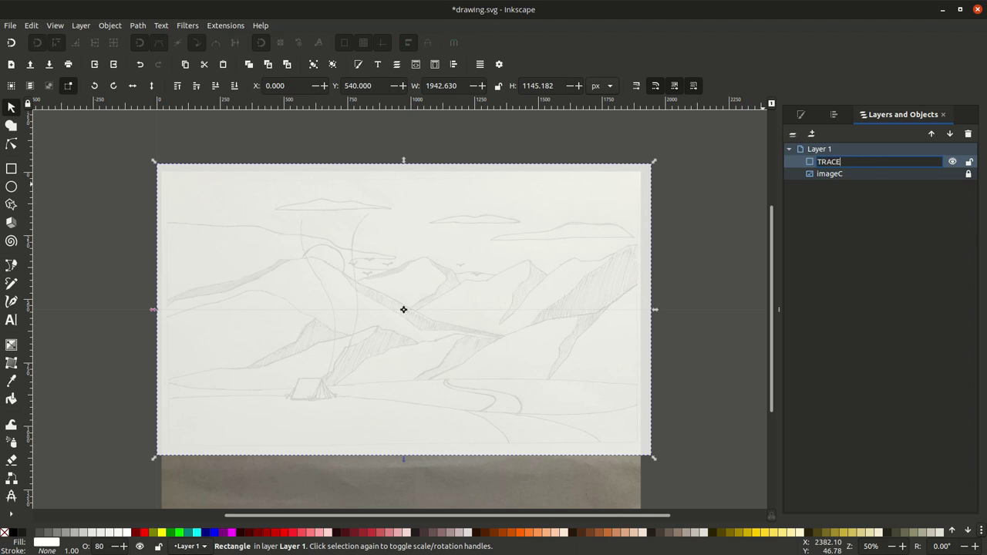
pyautogui.press('Return')
pyautogui.press('Escape')
pyautogui.press('r')
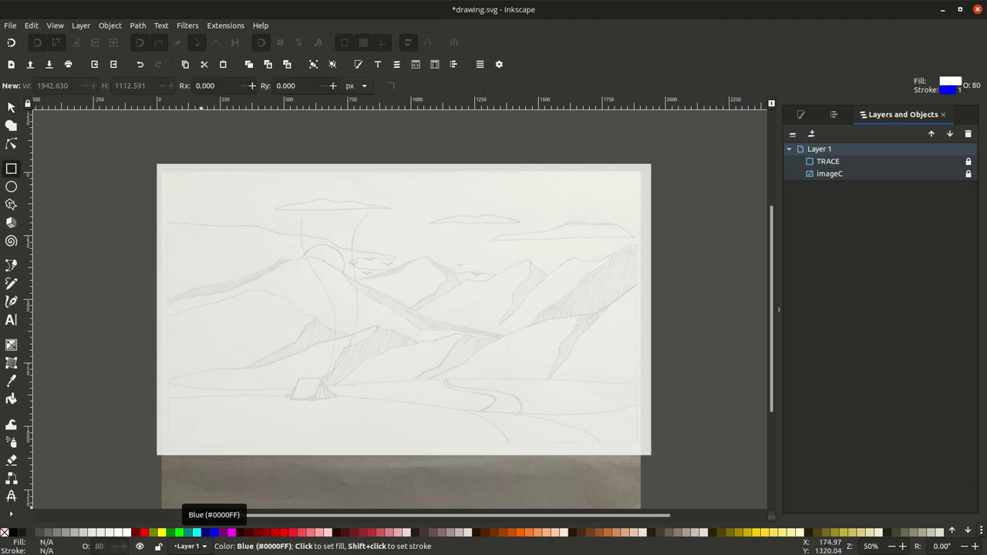
# Step: Draw an unfilled, blue-outlined rectangle just inside the page edges
pyautogui.keyDown('shift'); pyautogui.click(205, 532); pyautogui.keyUp('shift')
pyautogui.click(4, 532)
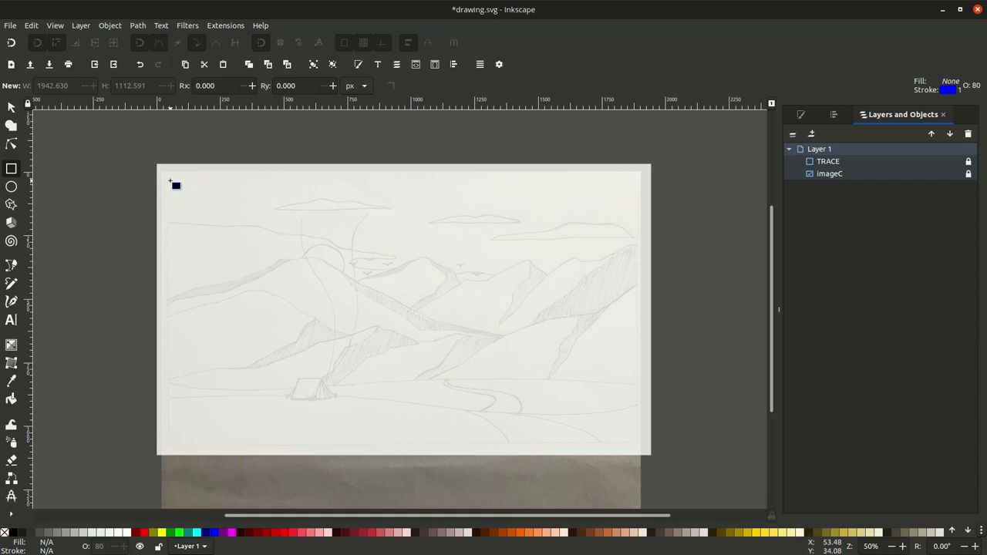
pyautogui.moveTo(170, 181); pyautogui.dragTo(636, 443)
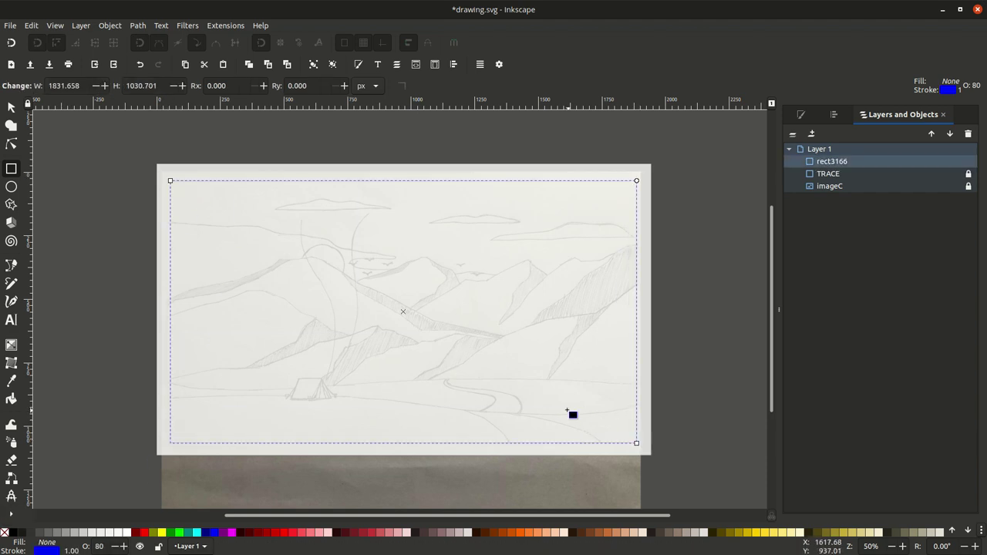
pyautogui.press('s')
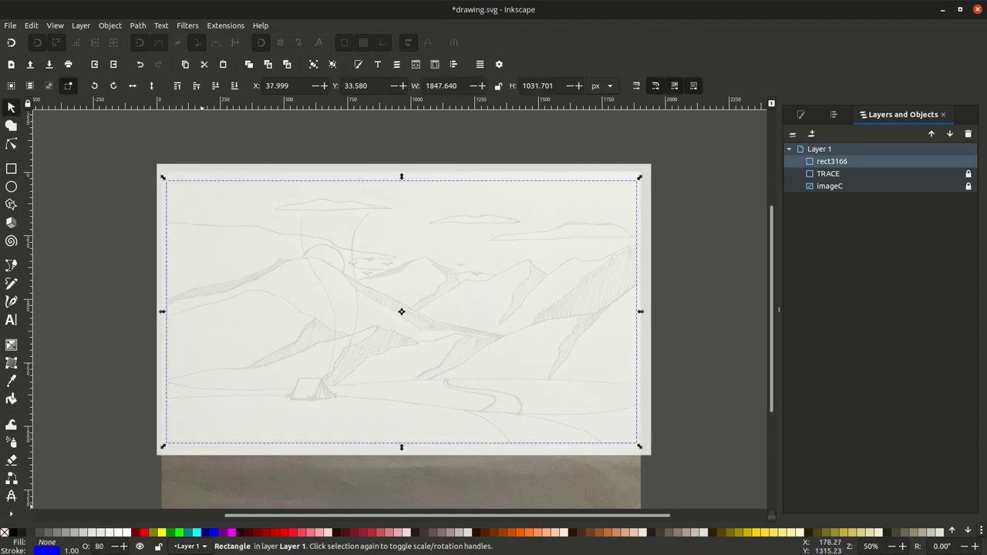
# Step: Name the outline rectangle BACKGROUND, lock it, and zoom to fit the page
pyautogui.doubleClick(831, 162)
pyautogui.write('BACKGROUND')
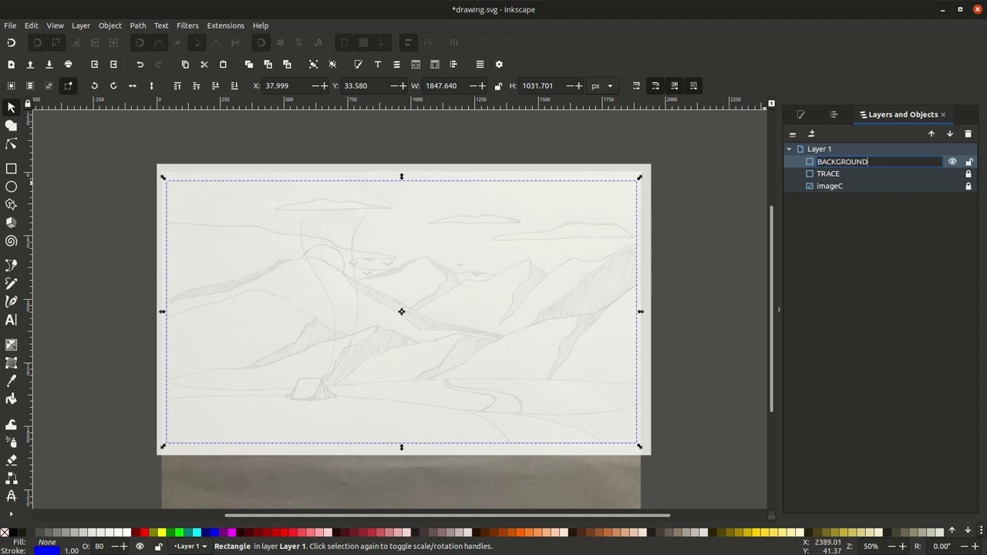
pyautogui.press('Return')
pyautogui.click(969, 161)
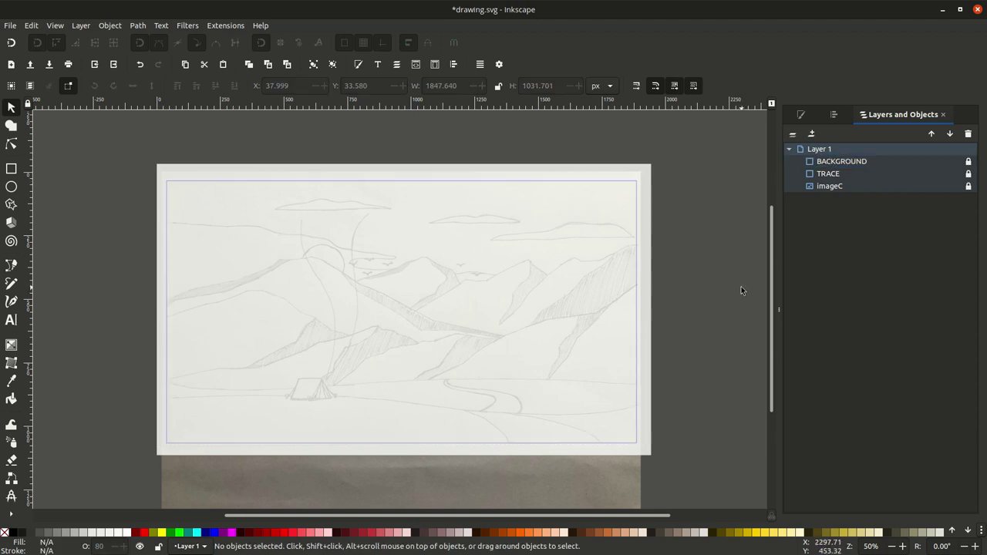
pyautogui.click(54, 25)
pyautogui.click(257, 131)
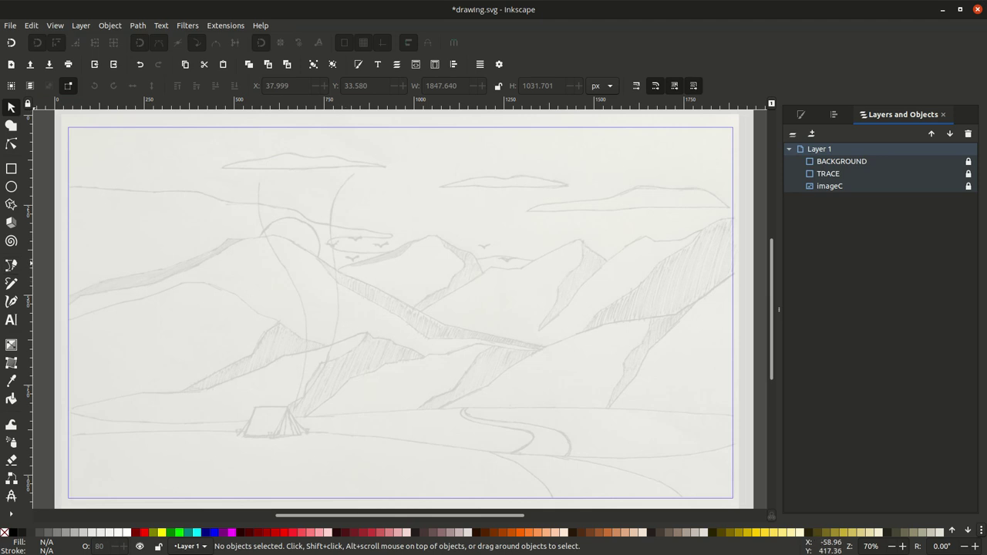
# Step: Trace closed outlines of the left, middle and right clouds with the Bézier tool
pyautogui.click(11, 264)
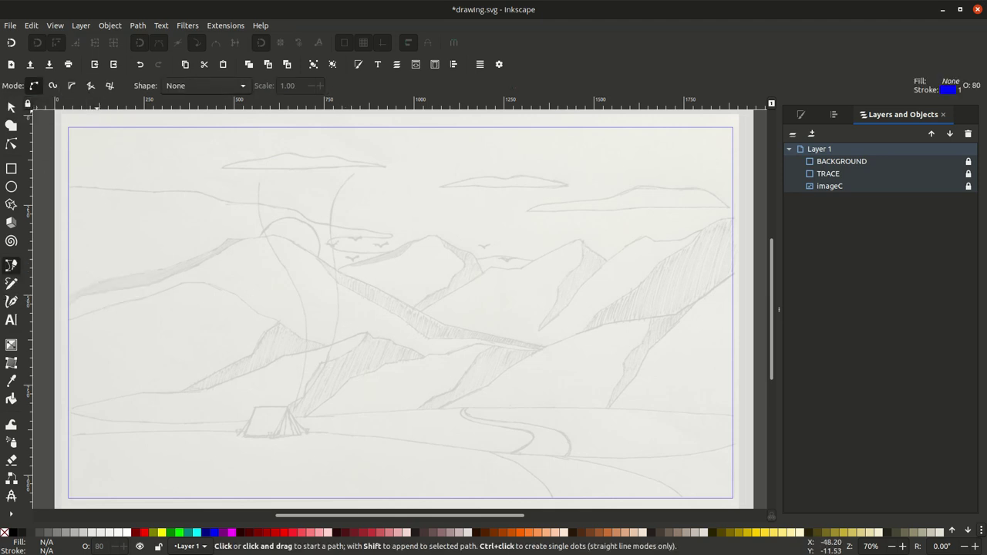
pyautogui.click(222, 168)
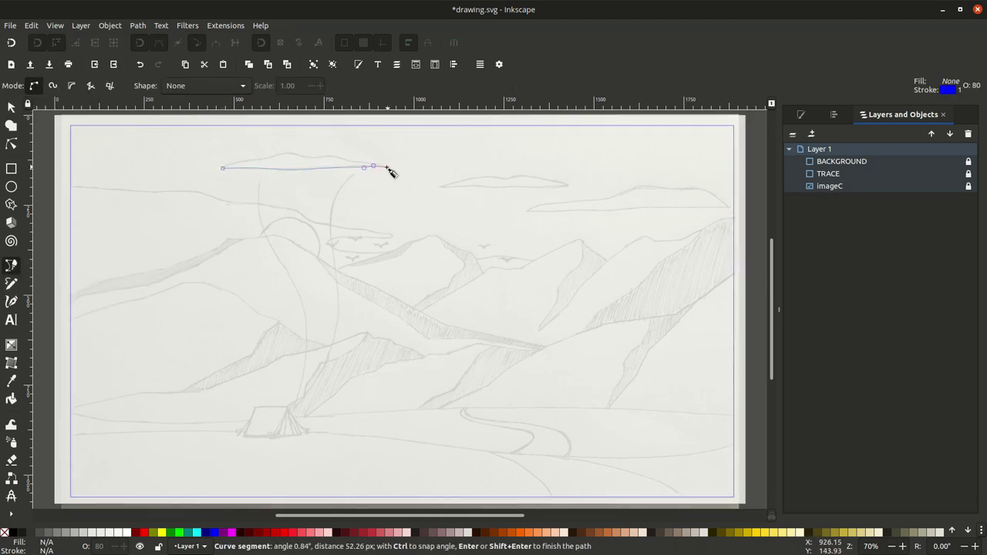
pyautogui.moveTo(282, 153); pyautogui.dragTo(274, 156)
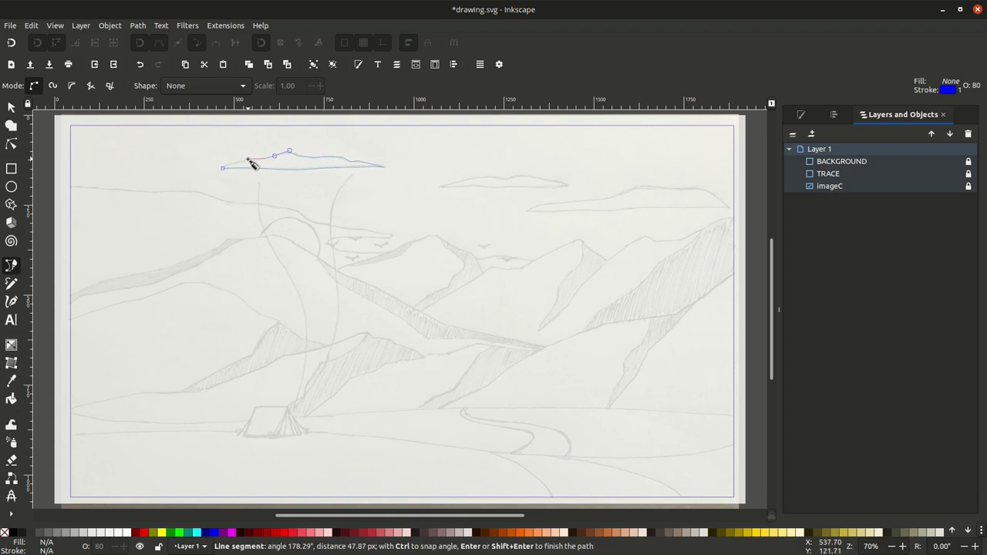
pyautogui.click(222, 169)
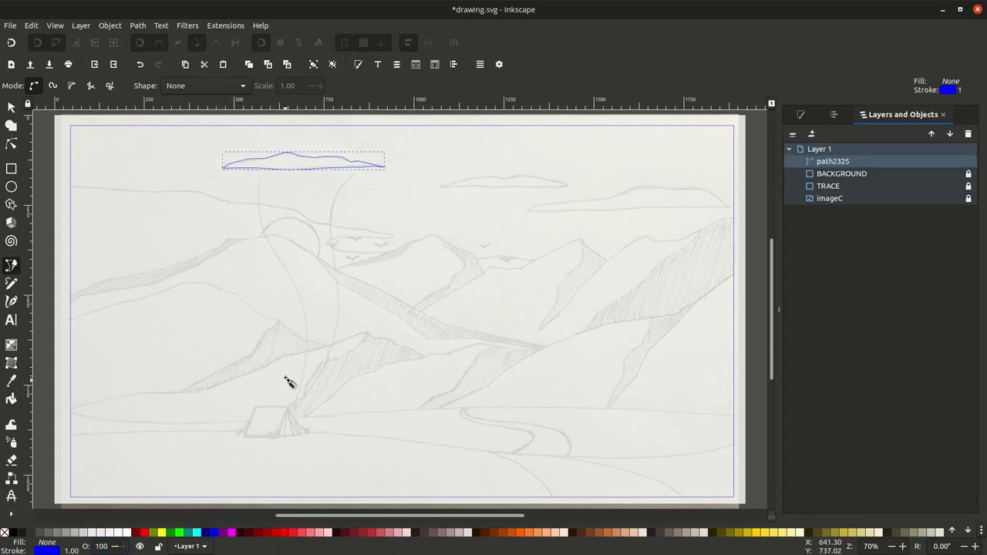
pyautogui.moveTo(566, 185)
pyautogui.mouseDown()
pyautogui.moveTo(472, 187)
pyautogui.moveTo(528, 176)
pyautogui.mouseUp()
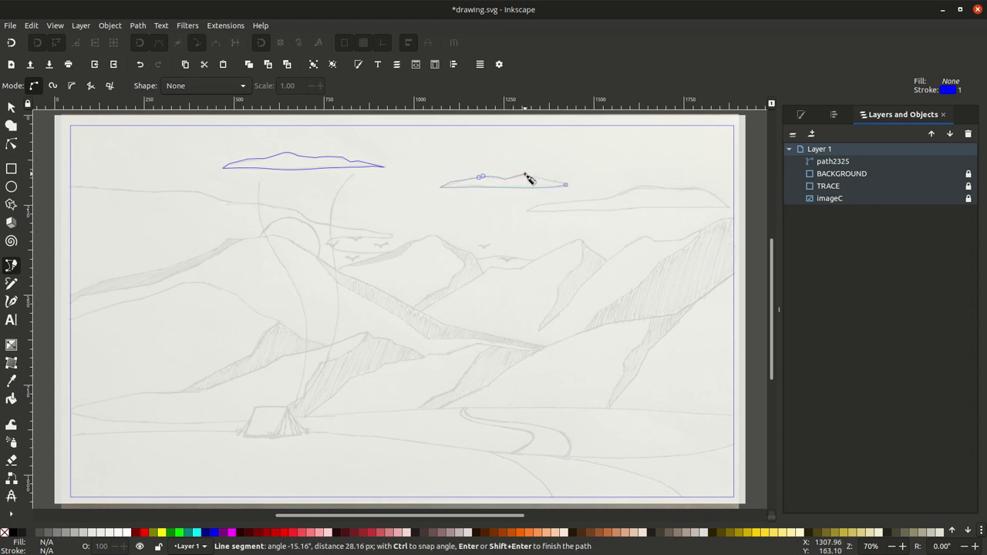
pyautogui.click(566, 185)
pyautogui.click(530, 211)
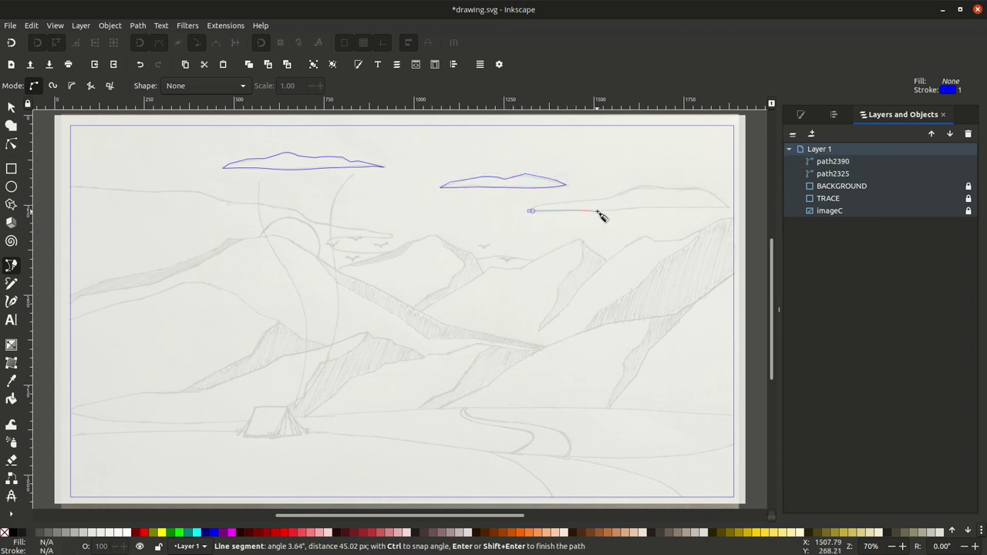
pyautogui.click(729, 207)
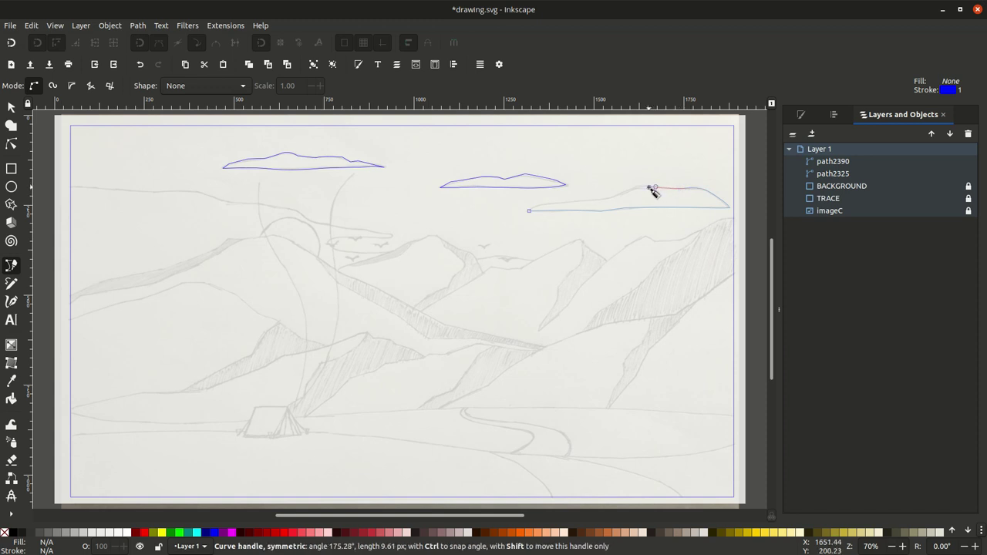
pyautogui.moveTo(631, 188); pyautogui.dragTo(609, 199)
pyautogui.click(528, 210)
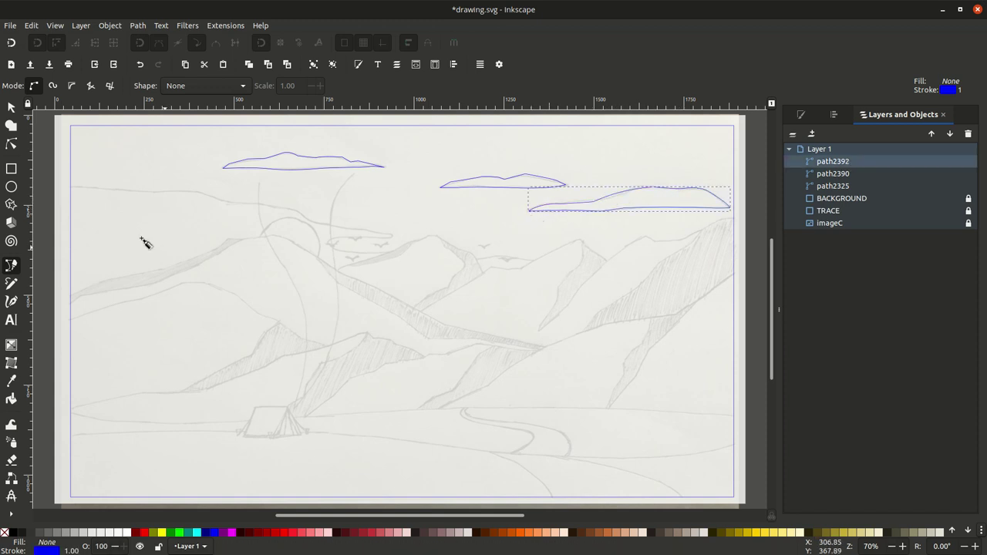
# Step: Trace a closed shape along the far hill line down to the bottom-left corner
pyautogui.click(70, 186)
pyautogui.moveTo(143, 192); pyautogui.dragTo(147, 192)
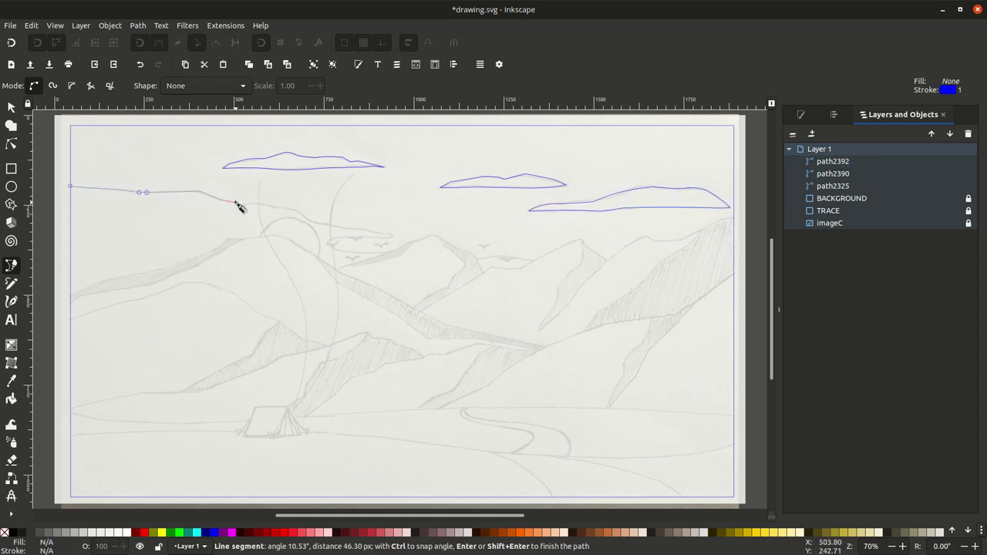
pyautogui.moveTo(384, 237)
pyautogui.mouseDown()
pyautogui.moveTo(335, 249)
pyautogui.moveTo(384, 253)
pyautogui.mouseUp()
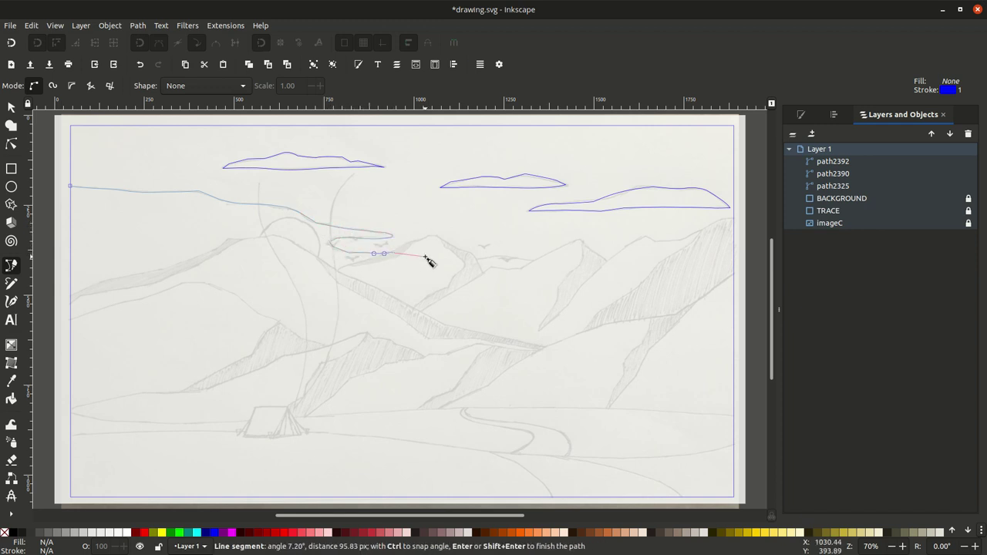
pyautogui.moveTo(507, 254); pyautogui.dragTo(513, 255)
pyautogui.click(532, 263)
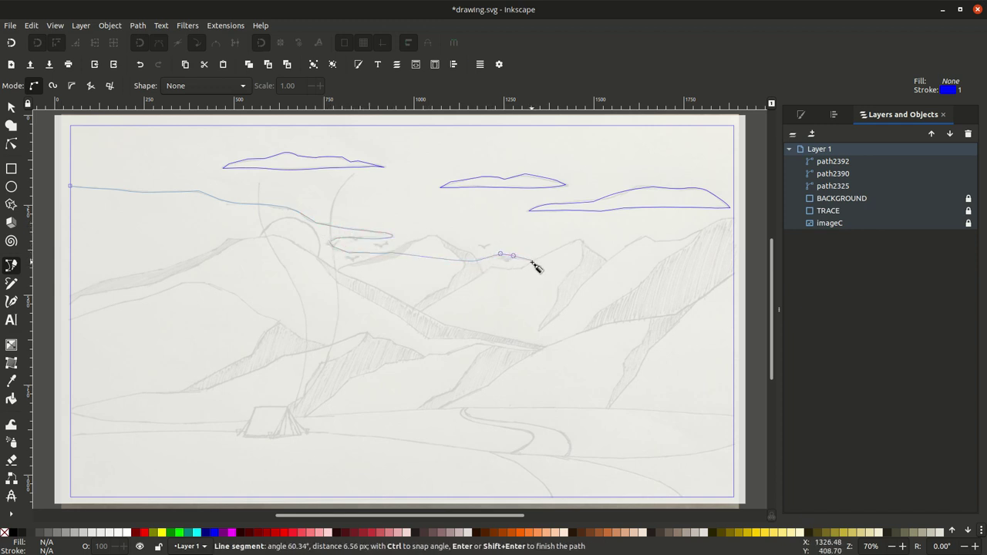
pyautogui.click(532, 497)
pyautogui.click(70, 498)
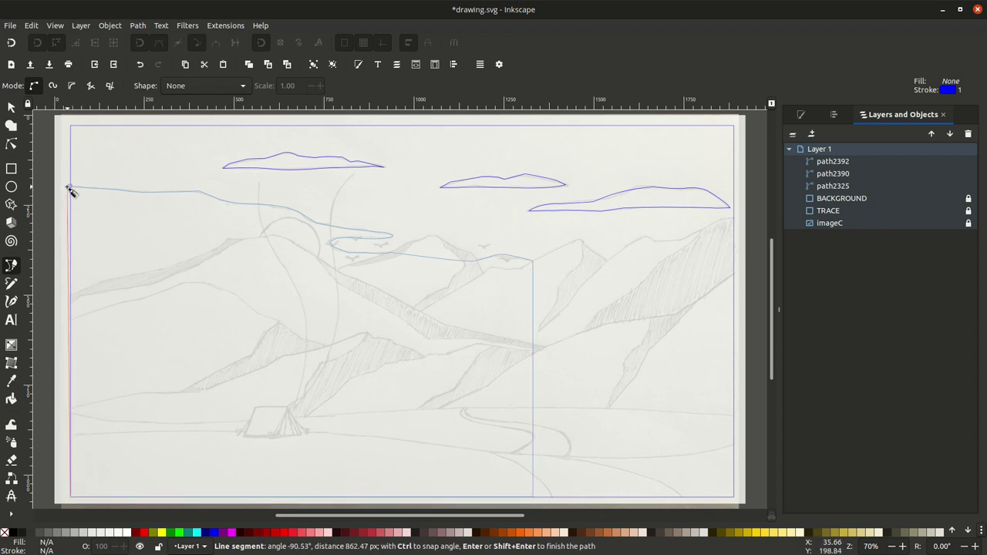
pyautogui.click(69, 186)
# Step: Draw a sun circle over the sketched sun, sized to fit
pyautogui.press('s')
pyautogui.press('e')
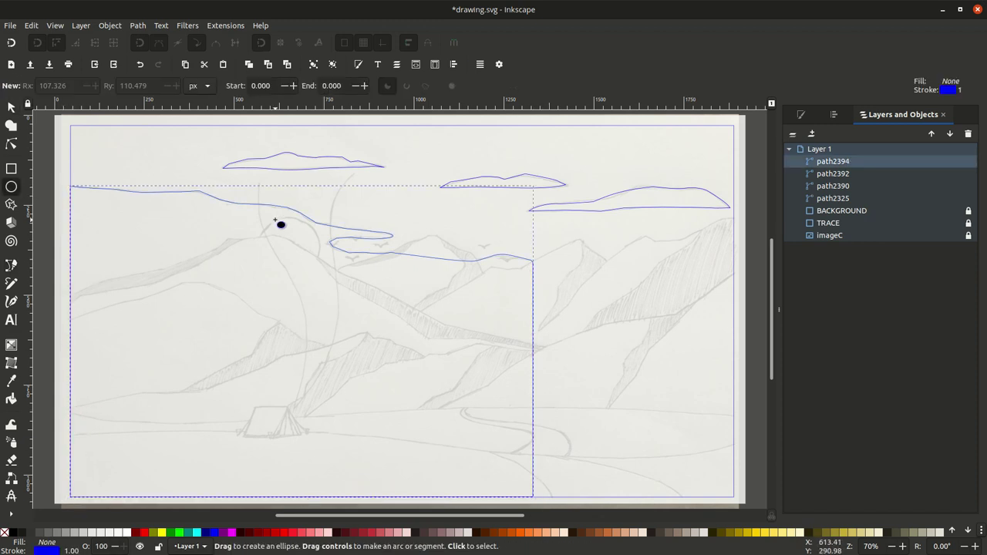
pyautogui.moveTo(278, 223); pyautogui.dragTo(344, 288)
pyautogui.press('s')
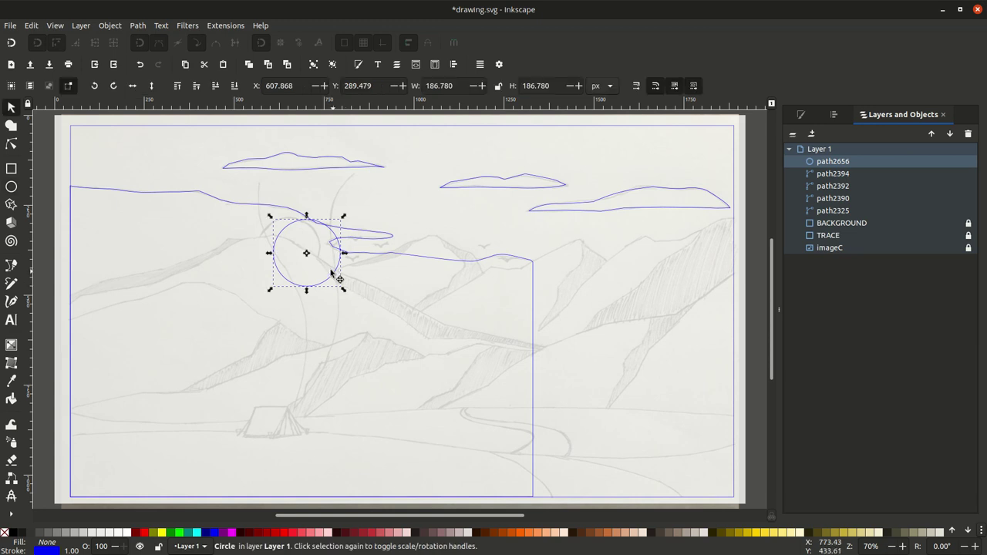
pyautogui.moveTo(327, 290); pyautogui.dragTo(322, 282)
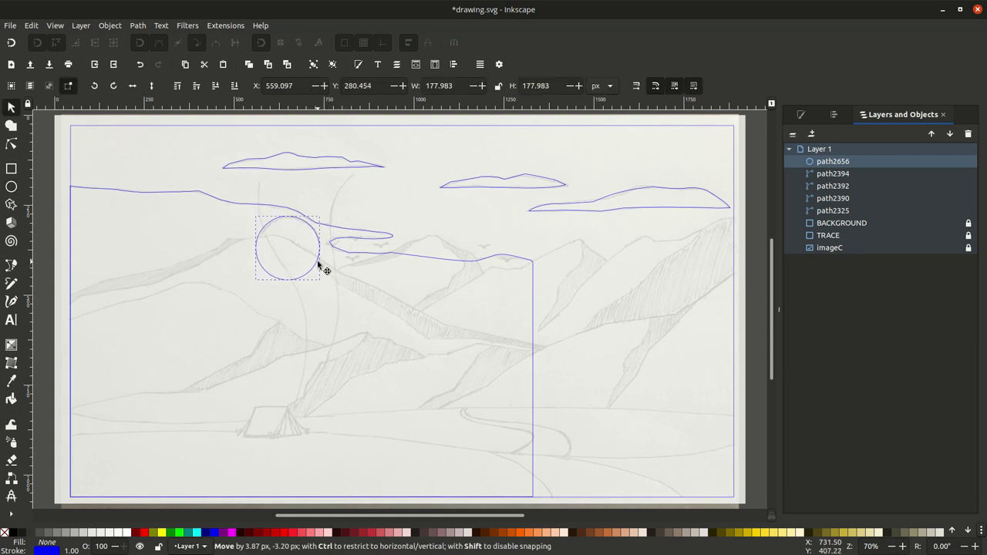
# Step: Group the sun, outline and three clouds as CLOUDS & SUN and hide the group
pyautogui.keyDown('shift'); pyautogui.click(357, 257); pyautogui.keyUp('shift')
pyautogui.keyDown('shift'); pyautogui.click(366, 165); pyautogui.keyUp('shift')
pyautogui.keyDown('shift'); pyautogui.click(546, 188); pyautogui.keyUp('shift')
pyautogui.keyDown('shift'); pyautogui.click(606, 200); pyautogui.keyUp('shift')
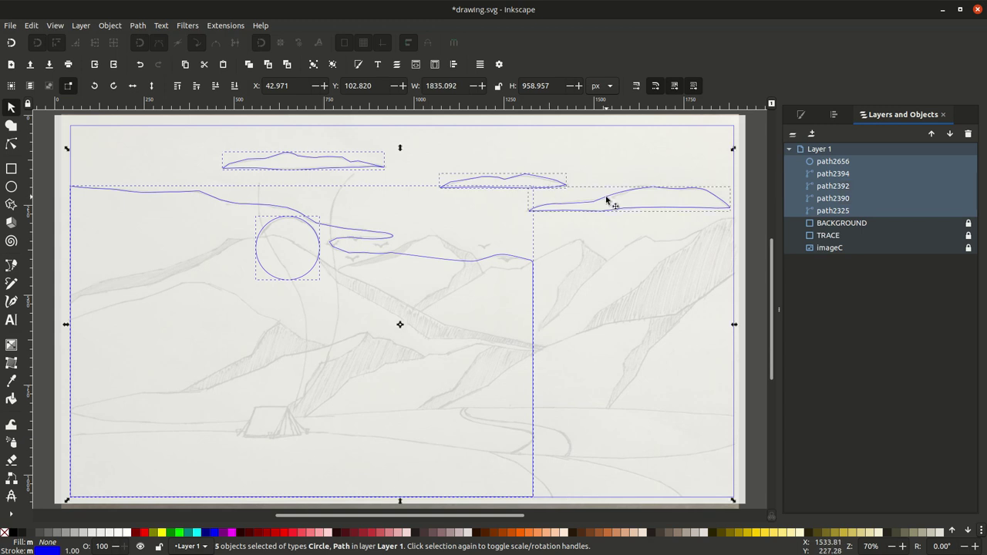
pyautogui.rightClick(92, 92)
pyautogui.click(123, 93)
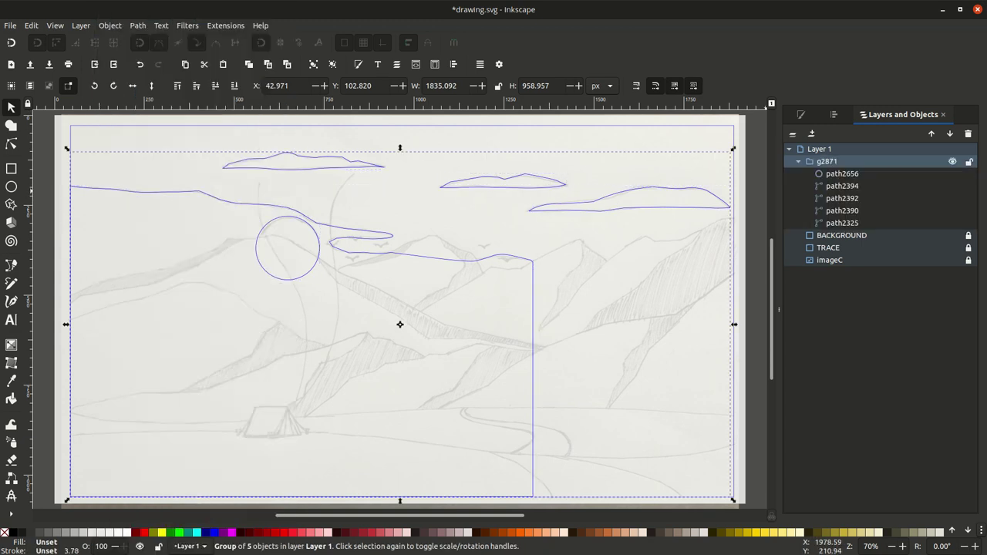
pyautogui.doubleClick(824, 161)
pyautogui.write('CLOUDS & SUN')
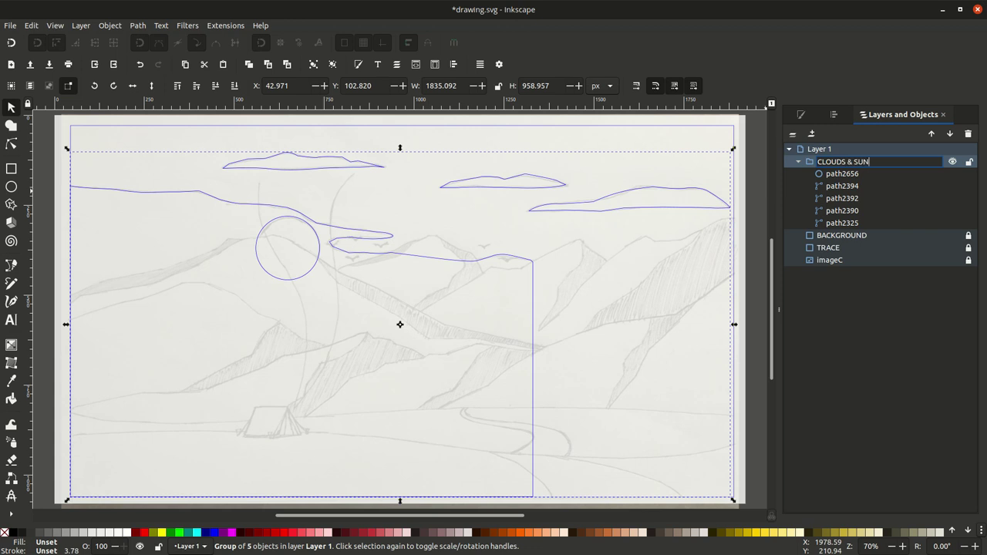
pyautogui.press('Return')
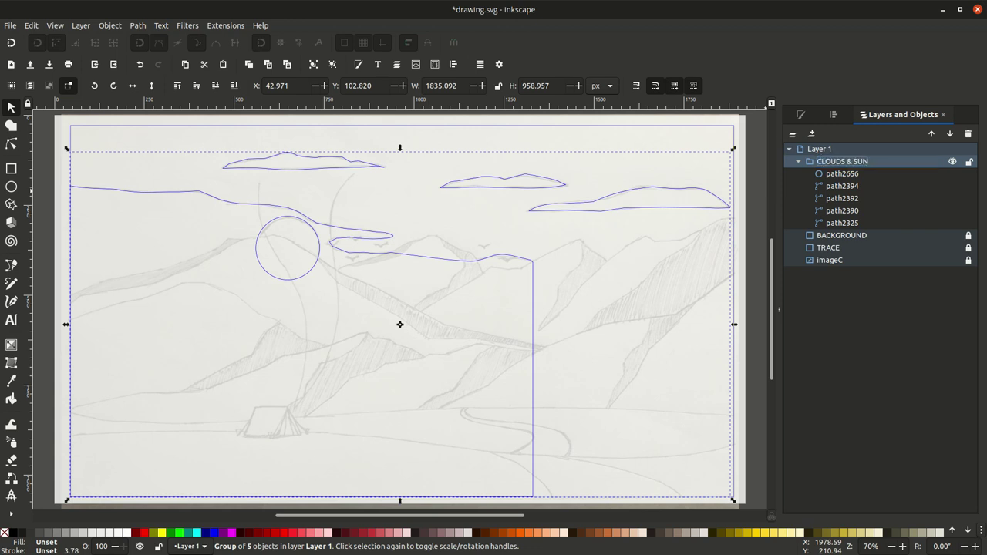
pyautogui.click(952, 161)
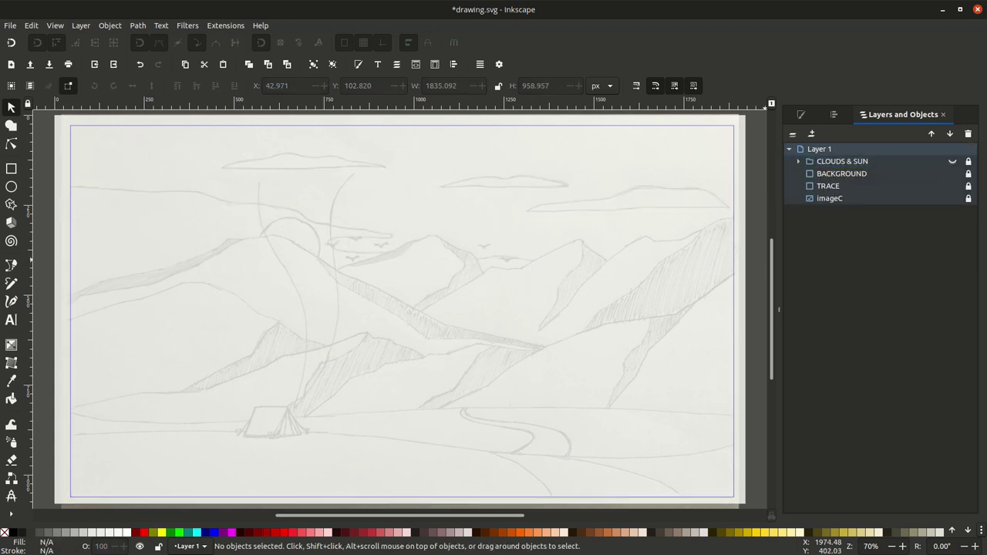
# Step: Save the drawing and trace the front mountain ridge with the Pencil tool
pyautogui.press('p')
pyautogui.hotkey('ctrl', 's')
pyautogui.click(69, 295)
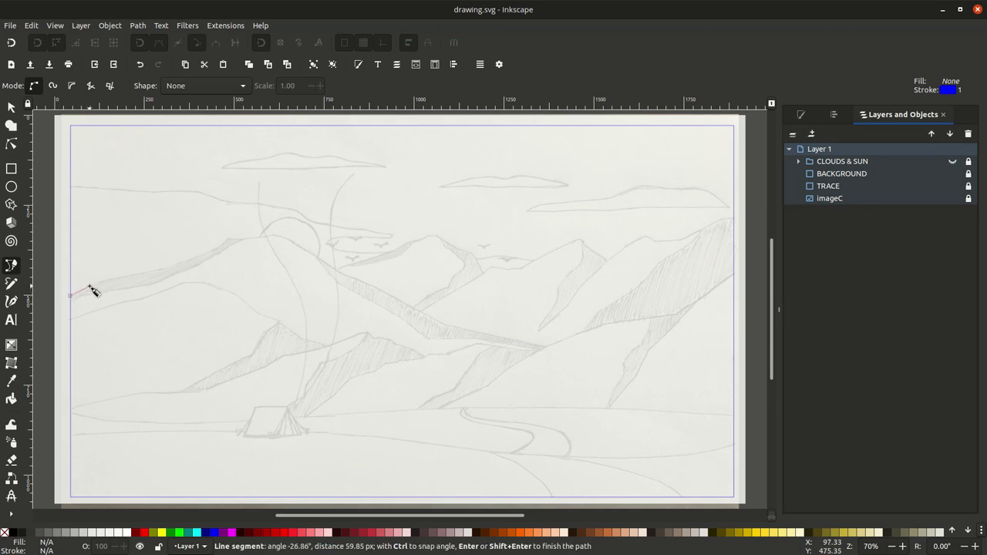
pyautogui.moveTo(103, 282); pyautogui.dragTo(176, 268)
pyautogui.moveTo(226, 240); pyautogui.dragTo(297, 245)
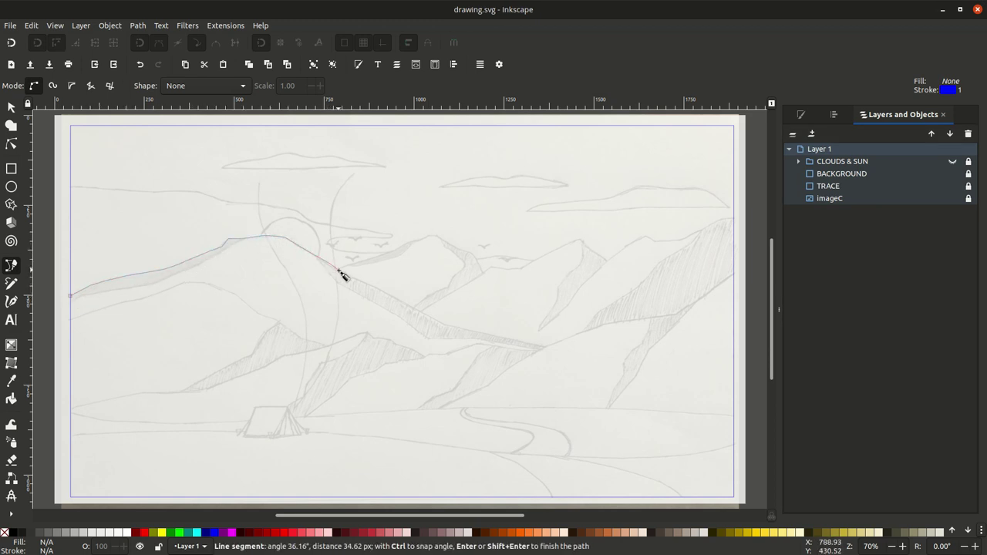
pyautogui.moveTo(363, 285); pyautogui.dragTo(404, 302)
pyautogui.moveTo(484, 332); pyautogui.dragTo(495, 336)
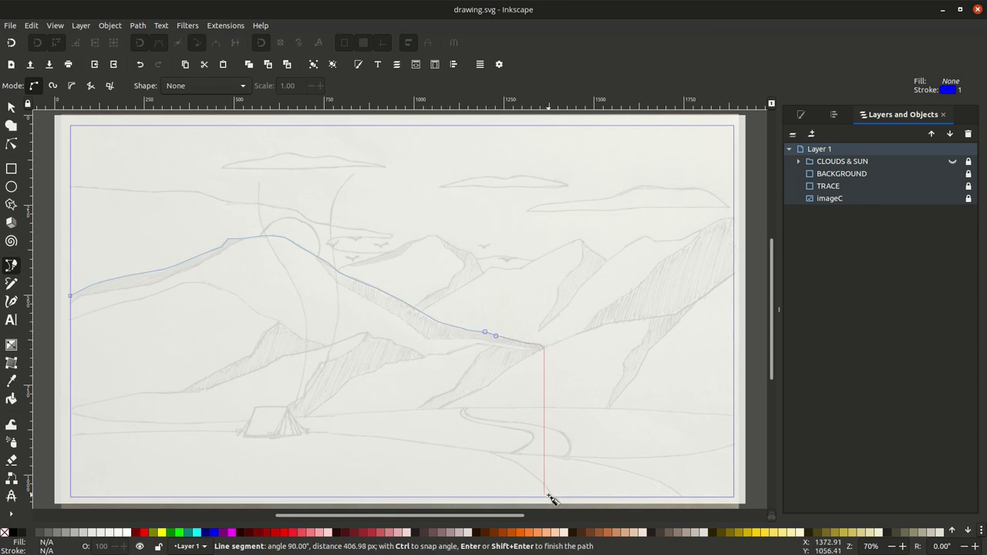
pyautogui.press('Return')
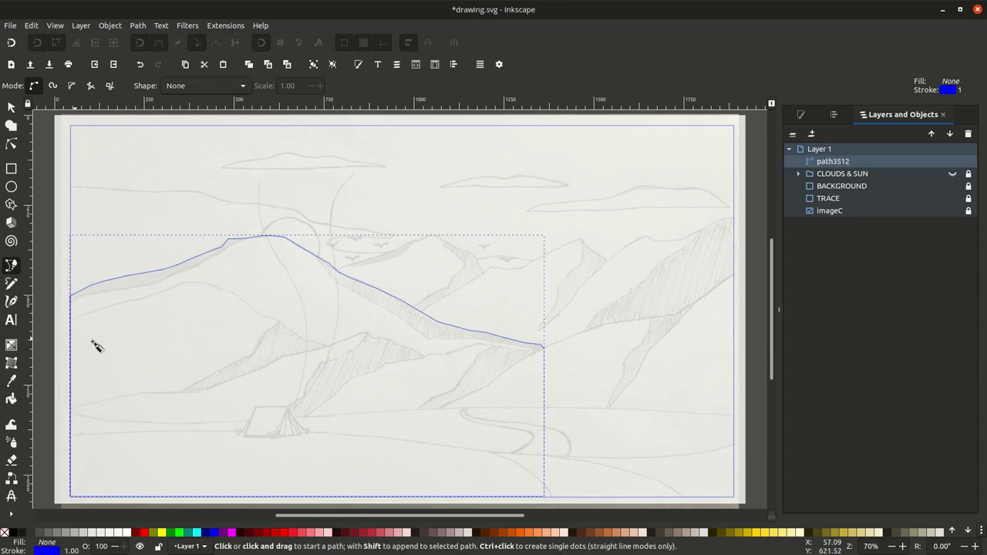
# Step: Trace a closed outline from the right edge across the valley and hills to the page bottom
pyautogui.click(733, 273)
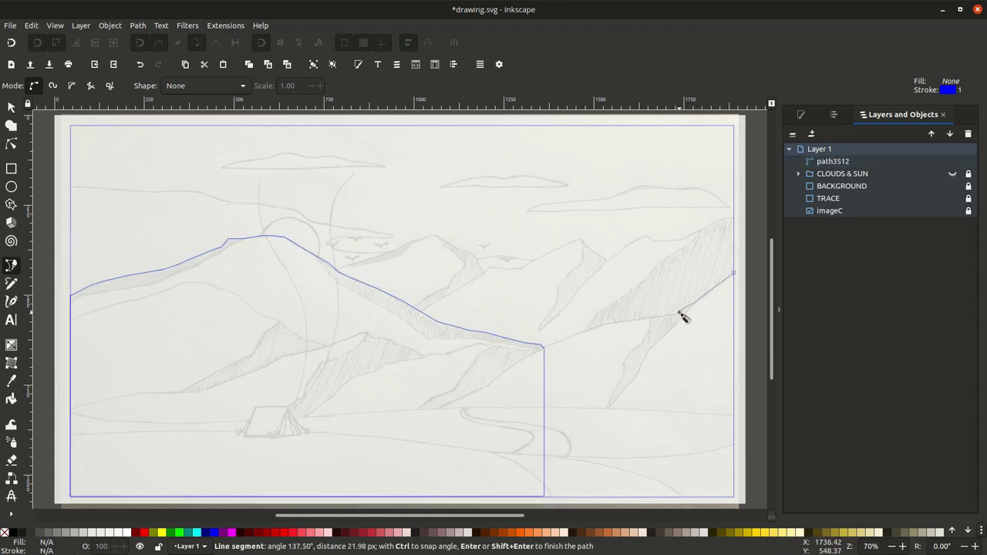
pyautogui.click(576, 334)
pyautogui.click(542, 349)
pyautogui.click(469, 348)
pyautogui.click(450, 353)
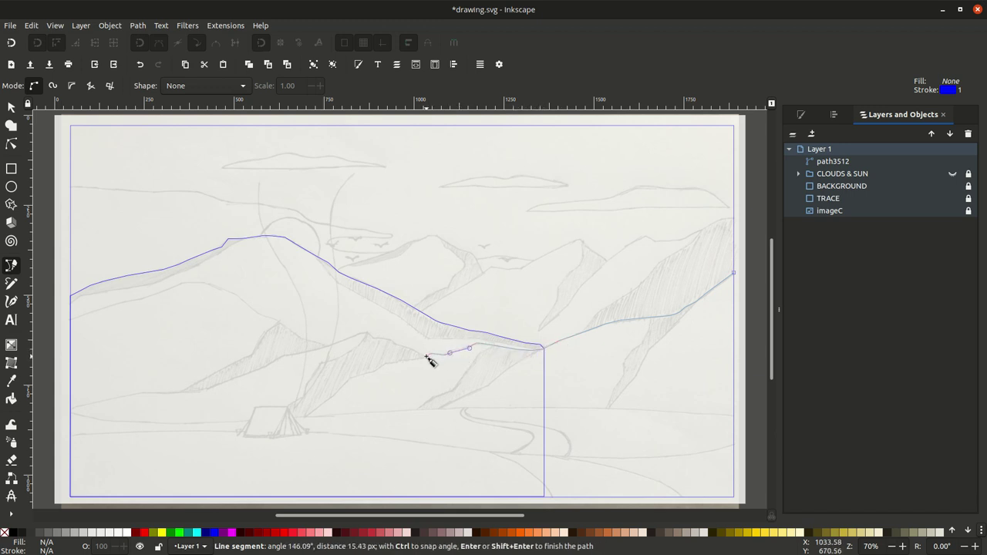
pyautogui.click(360, 333)
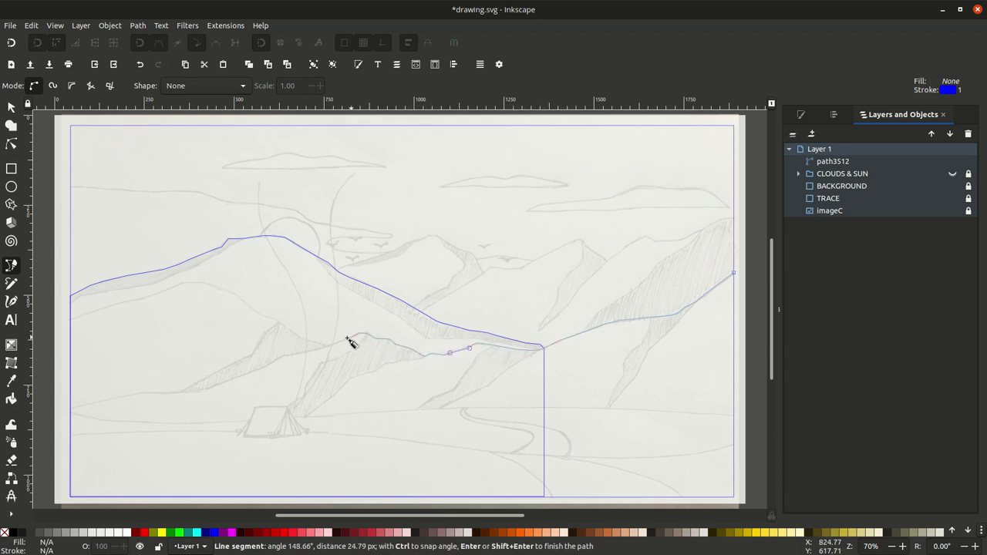
pyautogui.click(283, 355)
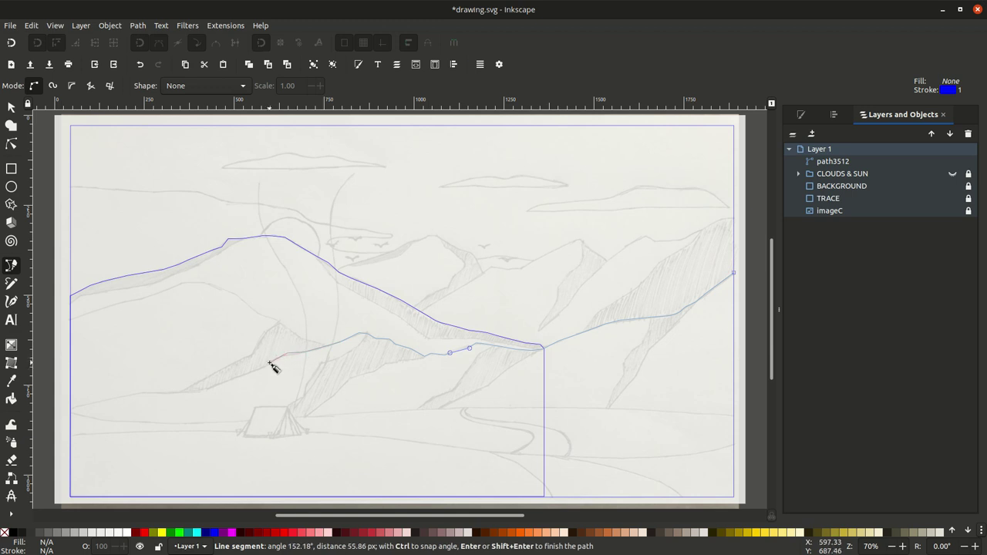
pyautogui.click(203, 390)
pyautogui.click(131, 394)
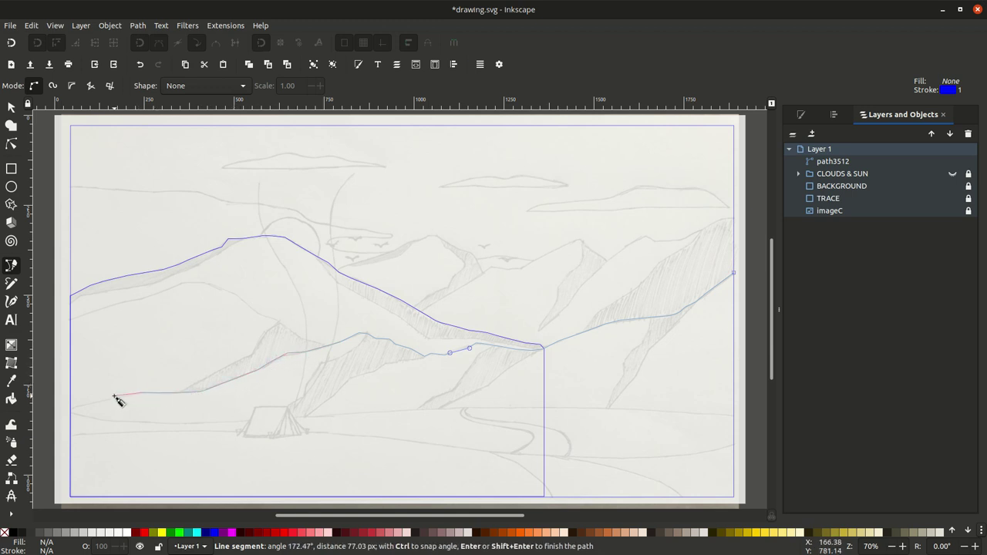
pyautogui.click(69, 408)
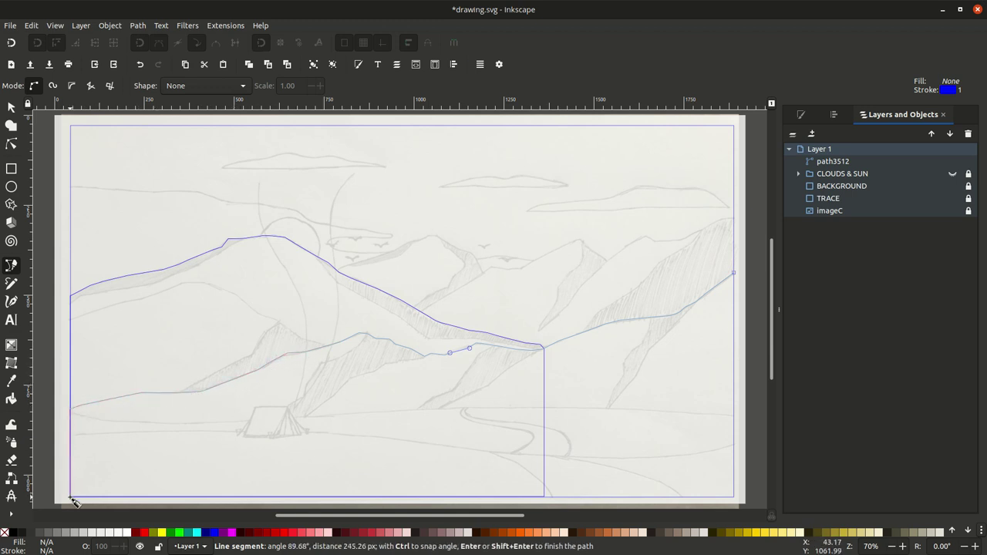
pyautogui.click(69, 497)
pyautogui.click(734, 497)
pyautogui.click(734, 272)
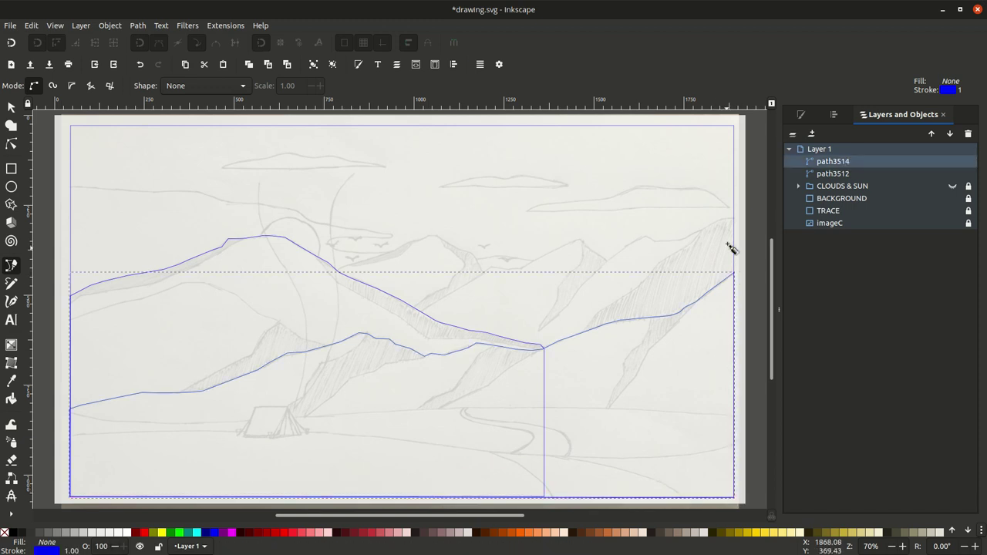
# Step: Trace the distant right mountain peaks as a closed outline to the bottom-right corner
pyautogui.click(734, 219)
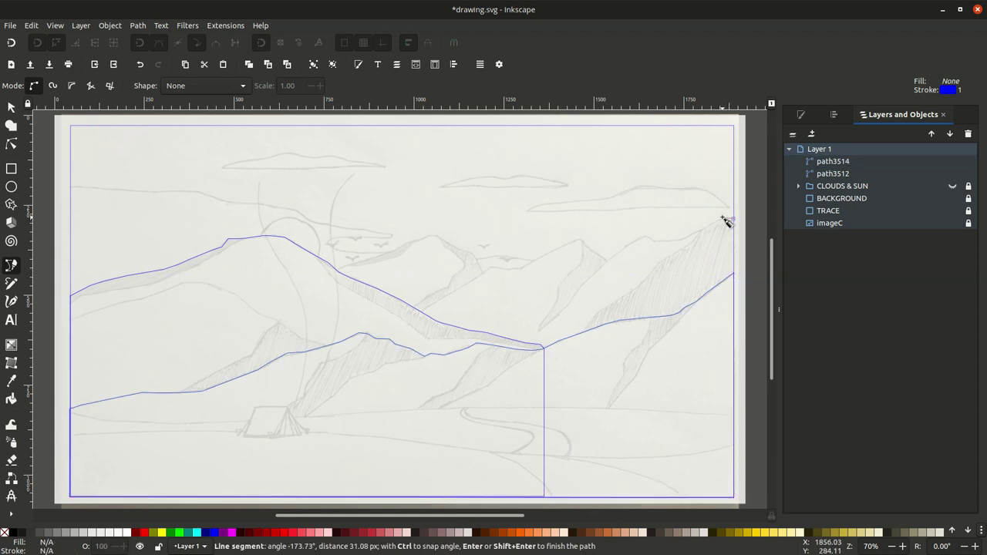
pyautogui.click(656, 242)
pyautogui.click(644, 235)
pyautogui.click(606, 260)
pyautogui.click(578, 238)
pyautogui.click(547, 254)
pyautogui.click(420, 311)
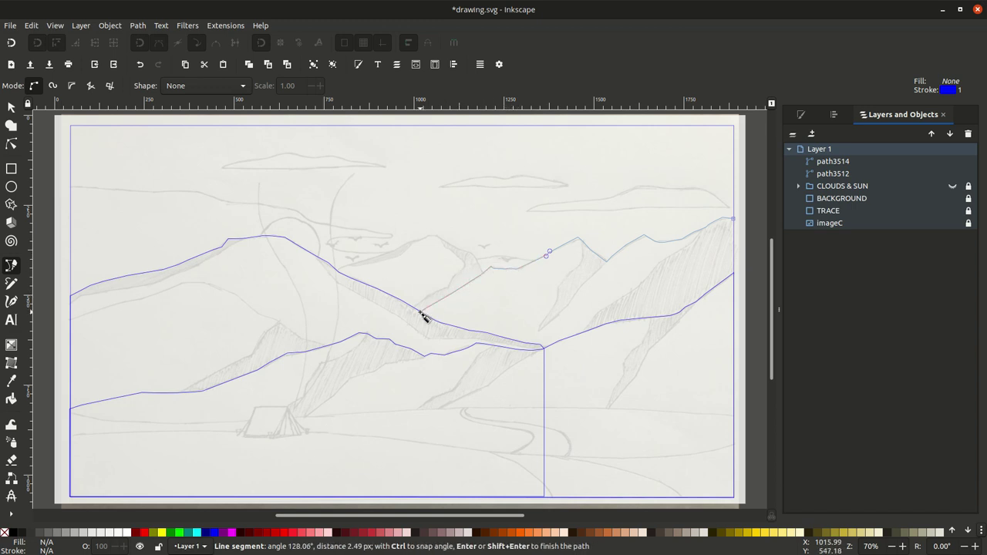
pyautogui.click(420, 496)
pyautogui.click(734, 498)
pyautogui.click(734, 219)
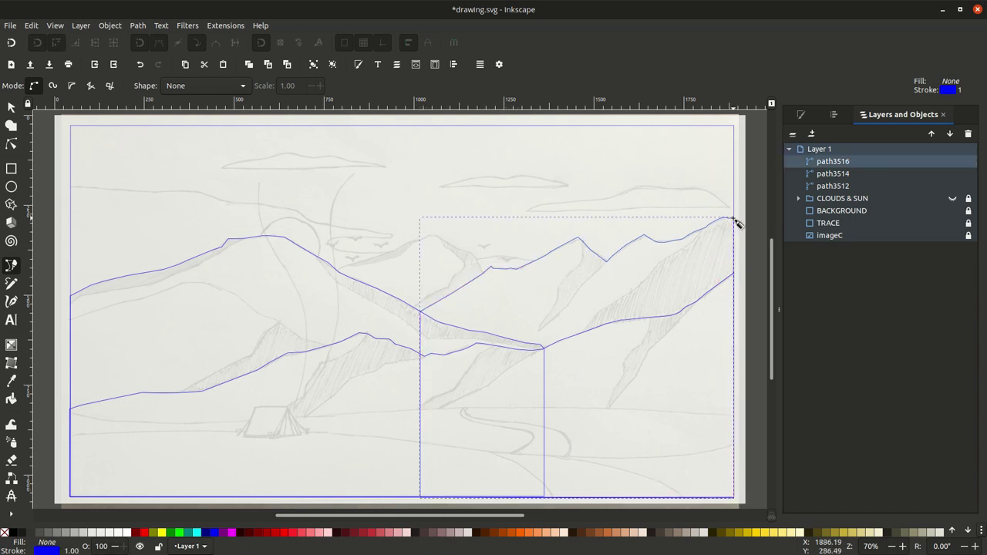
# Step: Trace the central peak as a closed outline reaching the page bottom
pyautogui.click(483, 271)
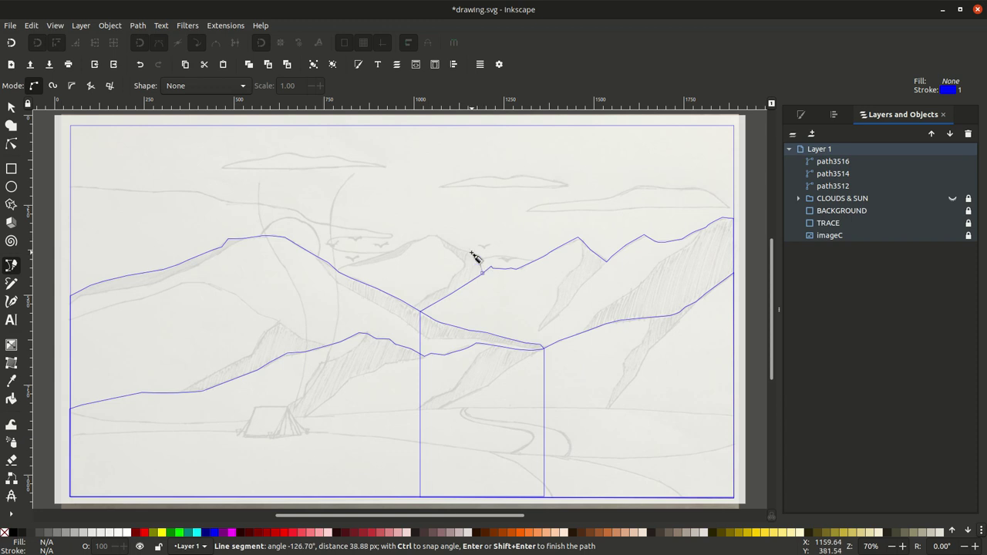
pyautogui.click(426, 241)
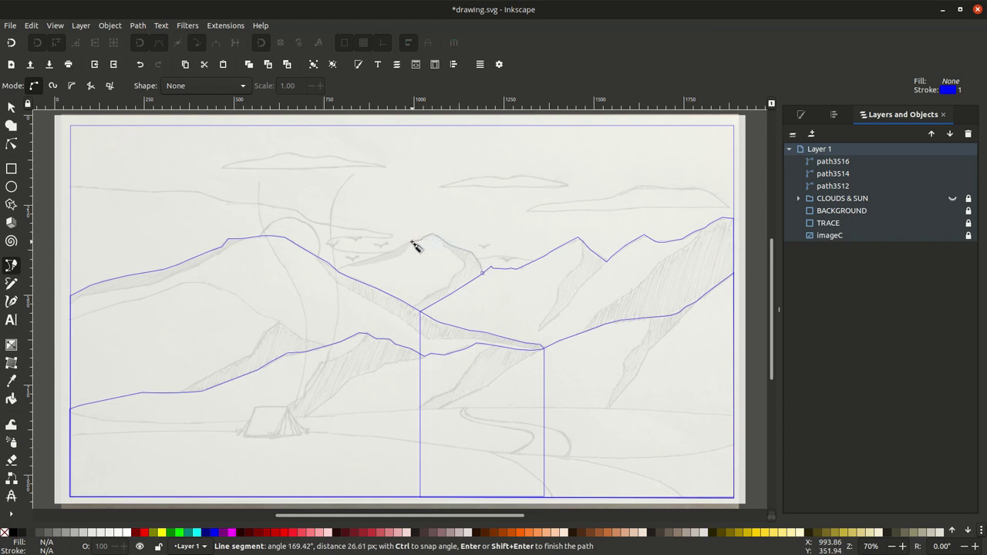
pyautogui.click(336, 271)
pyautogui.click(336, 495)
pyautogui.click(483, 495)
pyautogui.click(482, 272)
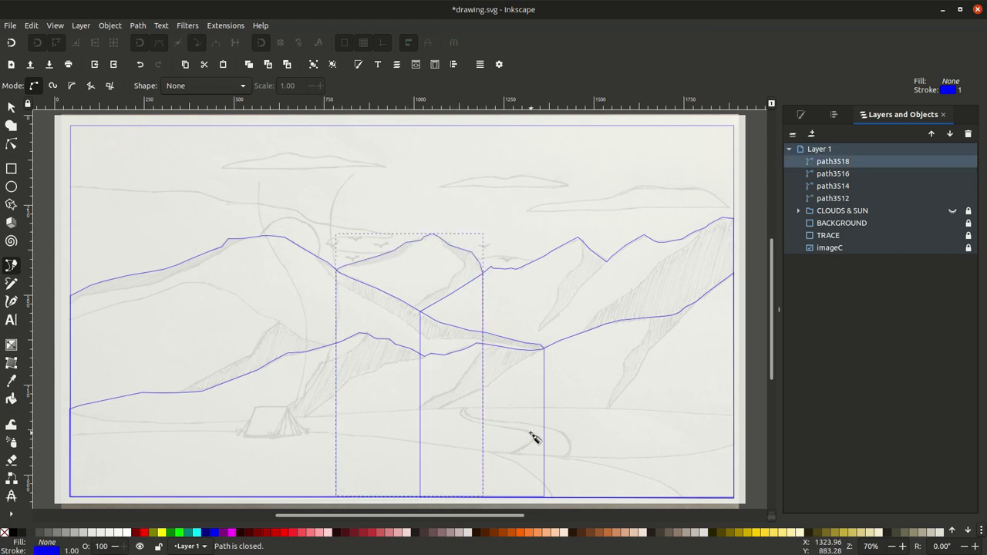
# Step: Trace the left hill as a closed outline down to the bottom-left corner
pyautogui.click(324, 345)
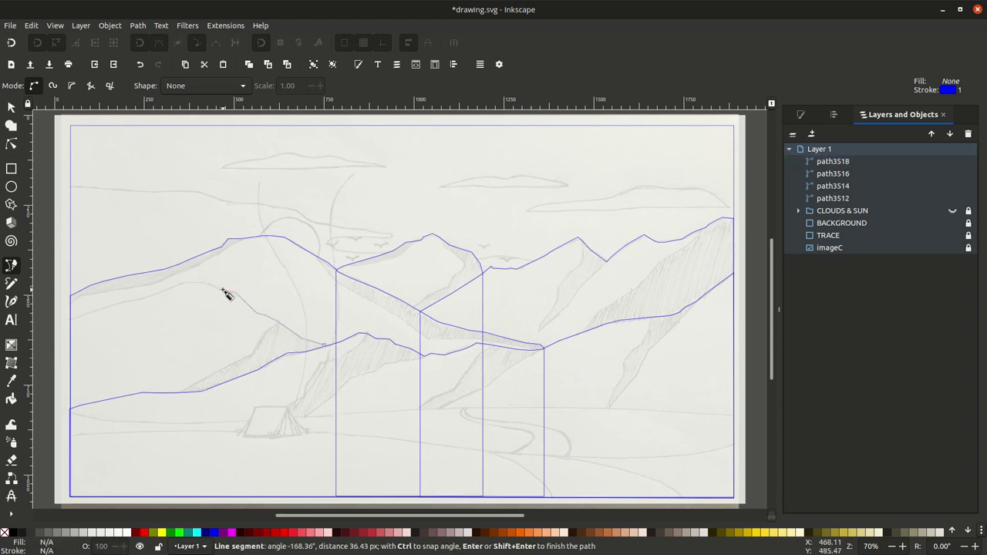
pyautogui.click(229, 293)
pyautogui.click(215, 287)
pyautogui.click(70, 318)
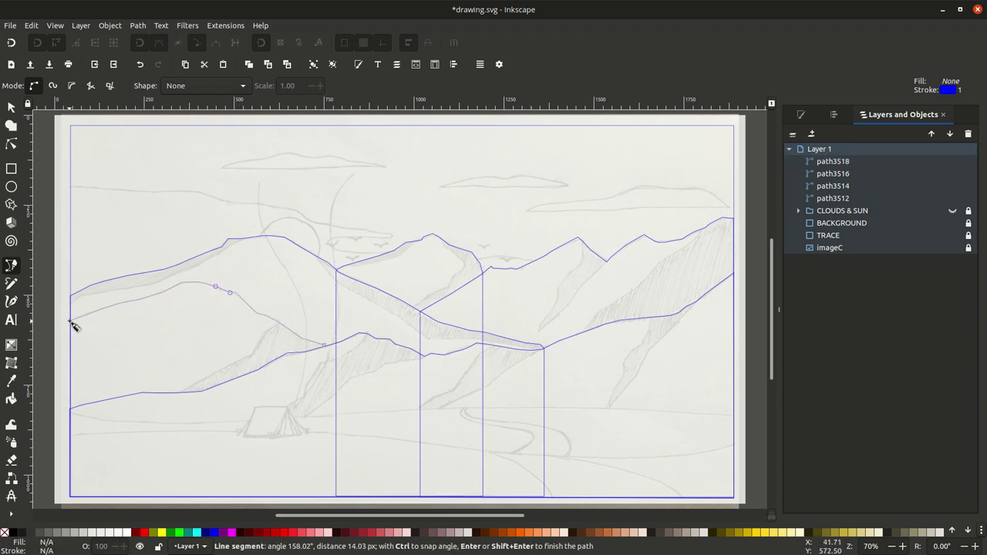
pyautogui.click(70, 497)
pyautogui.click(325, 498)
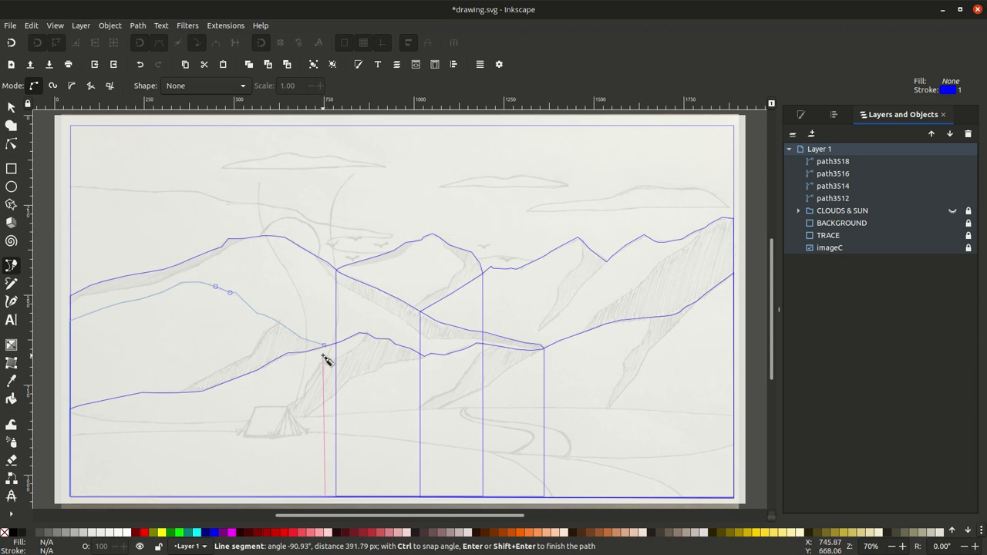
pyautogui.click(324, 344)
# Step: Group the five mountain paths, name the group MOUNTAINS, and collapse it in the list
pyautogui.press('s')
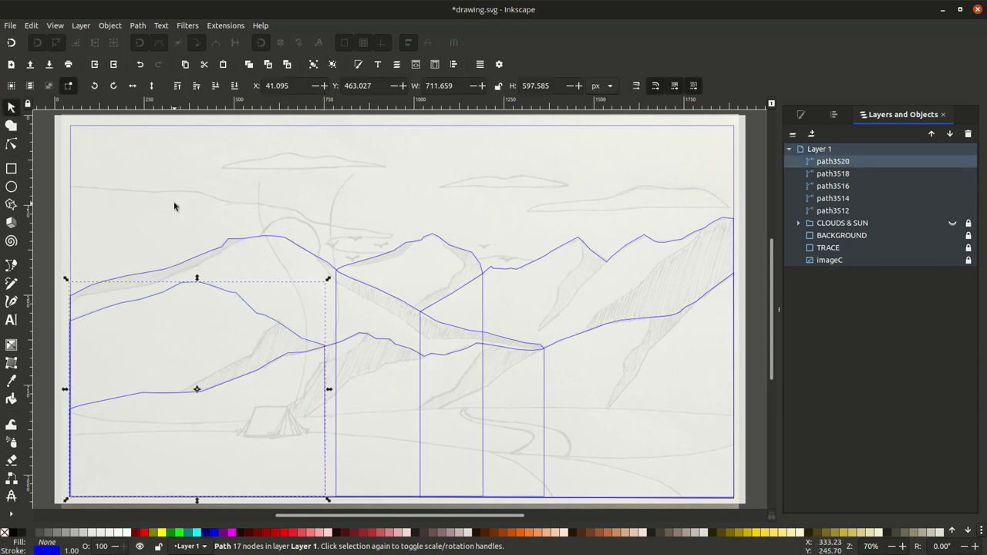
pyautogui.moveTo(174, 206); pyautogui.dragTo(544, 366)
pyautogui.hotkey('ctrl', 'g')
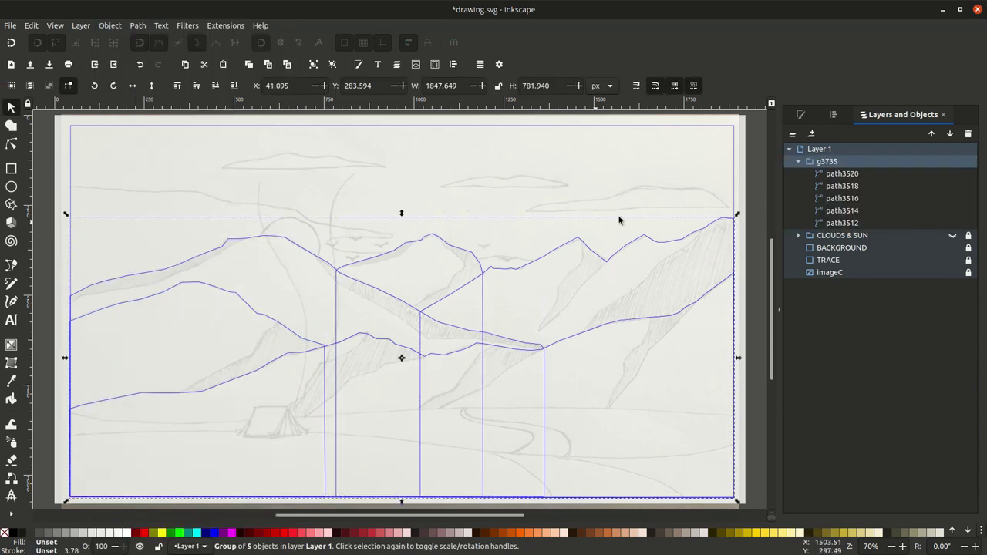
pyautogui.doubleClick(822, 161)
pyautogui.write('MOUNTAINS')
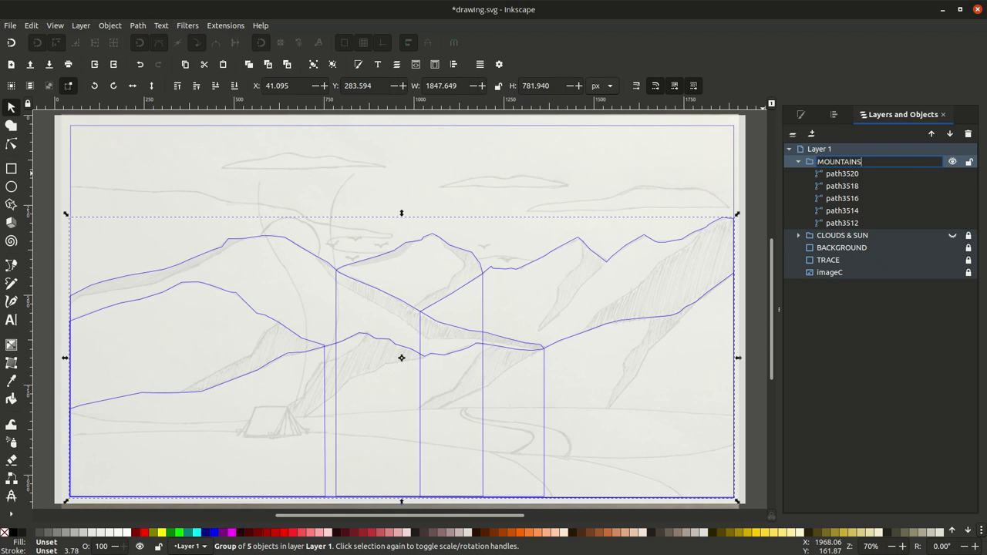
pyautogui.press('Return')
pyautogui.click(798, 161)
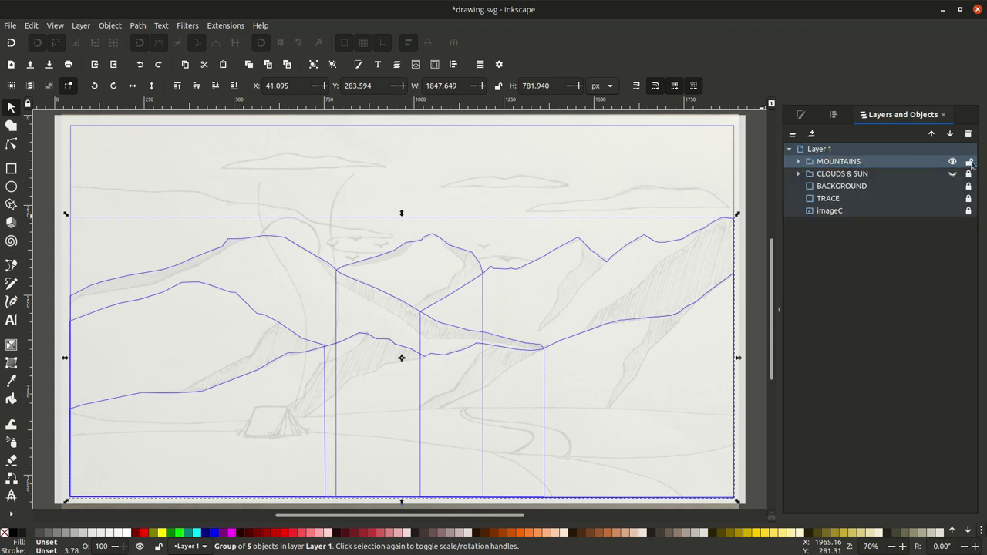
pyautogui.click(762, 229)
# Step: Trace a shadow outline along the right mountain peak's ridge
pyautogui.press('p')
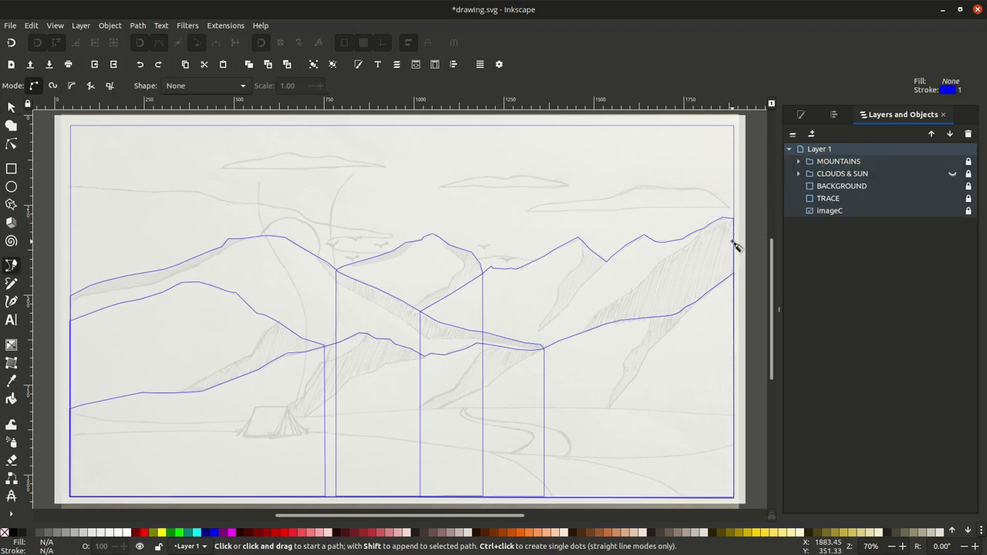
pyautogui.click(733, 222)
pyautogui.click(698, 238)
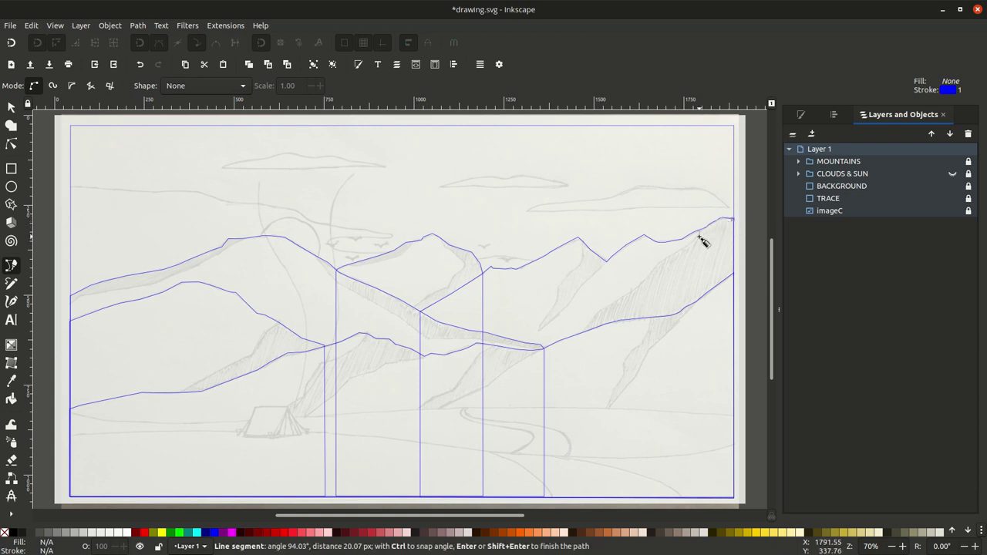
pyautogui.click(586, 331)
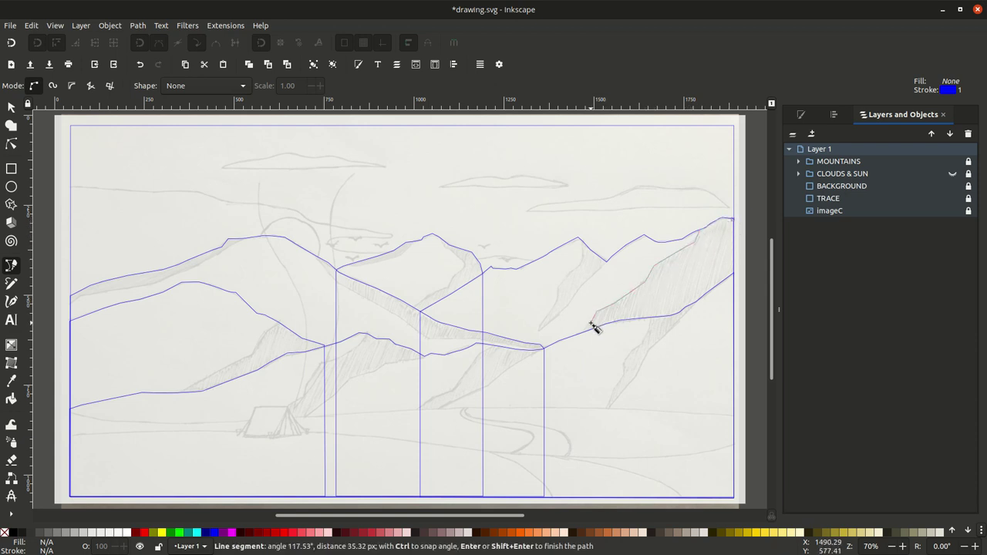
pyautogui.click(618, 320)
pyautogui.click(679, 319)
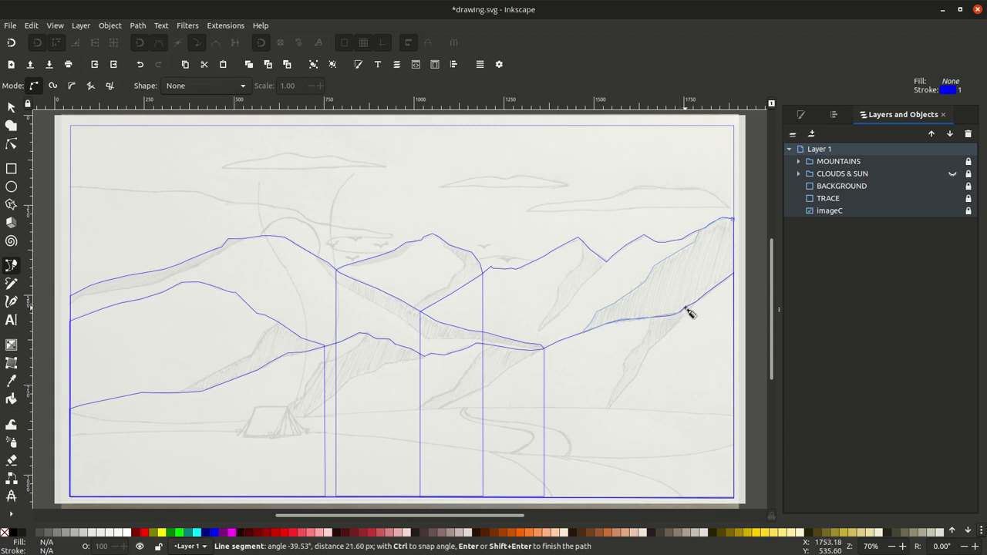
pyautogui.doubleClick(732, 276)
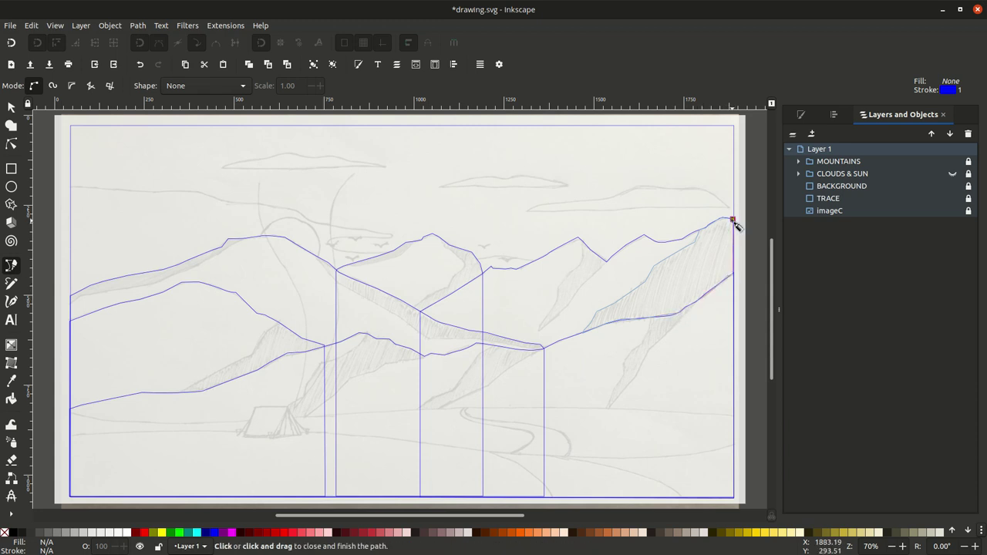
# Step: Trace a second right-mountain shadow down the slope and a shadow on the central mountain
pyautogui.click(703, 296)
pyautogui.click(650, 350)
pyautogui.click(609, 409)
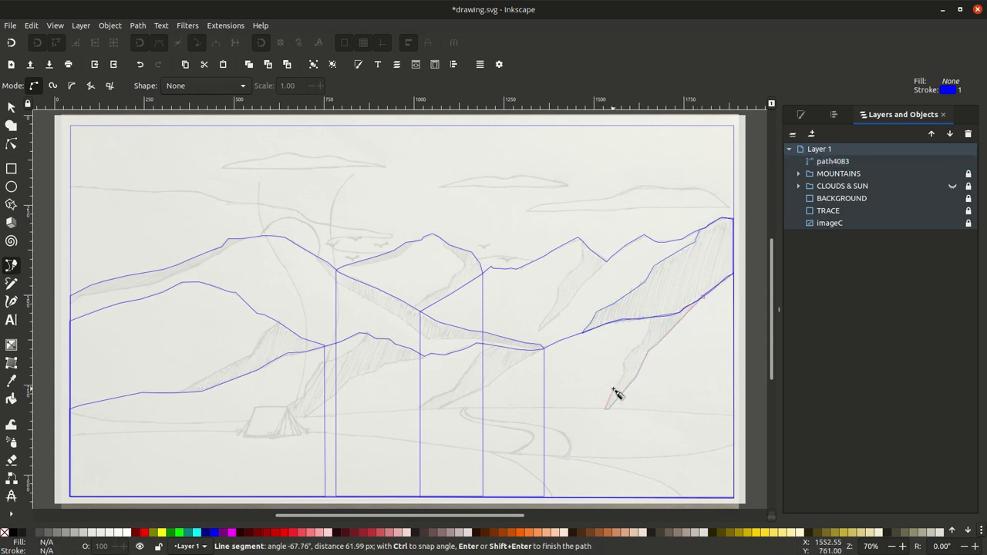
pyautogui.click(623, 375)
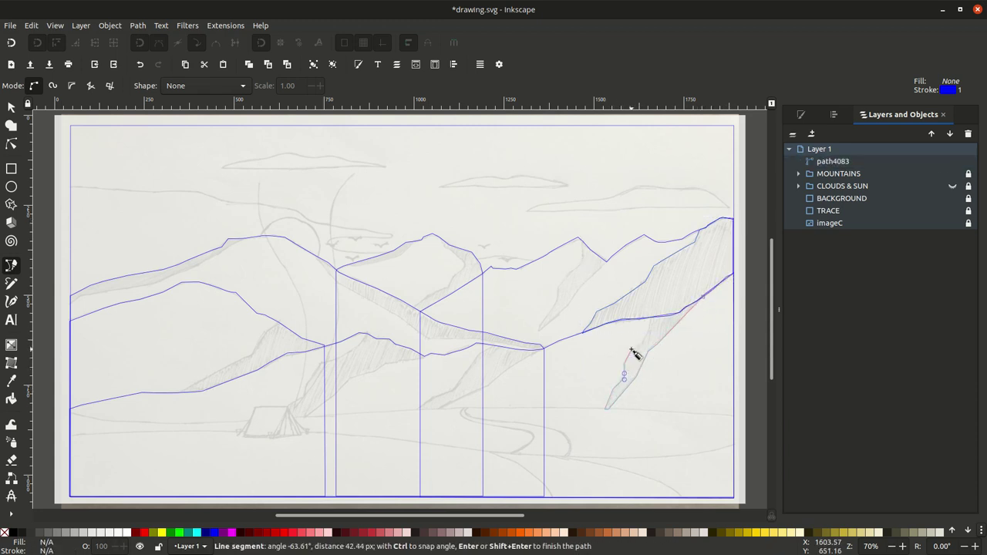
pyautogui.click(704, 296)
pyautogui.click(538, 351)
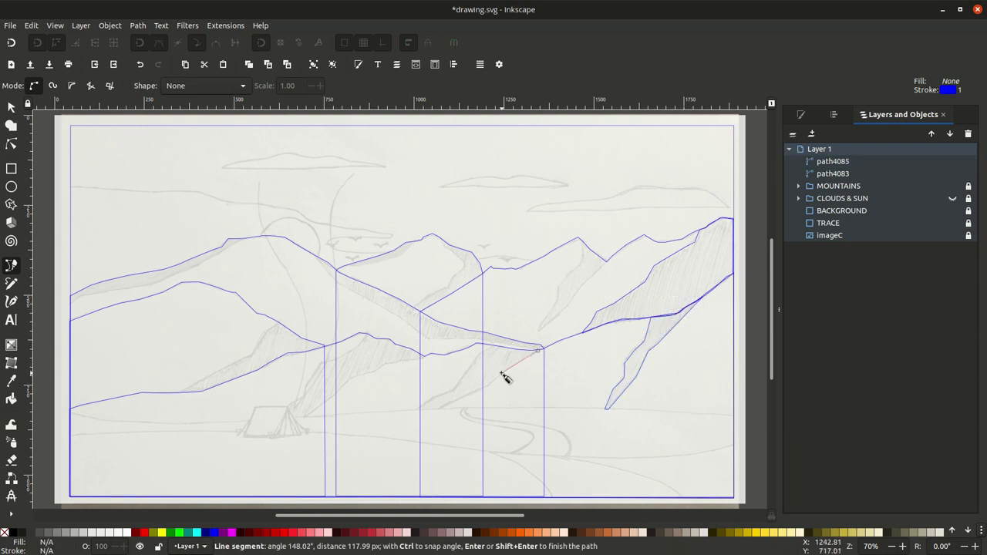
pyautogui.click(417, 410)
pyautogui.click(537, 351)
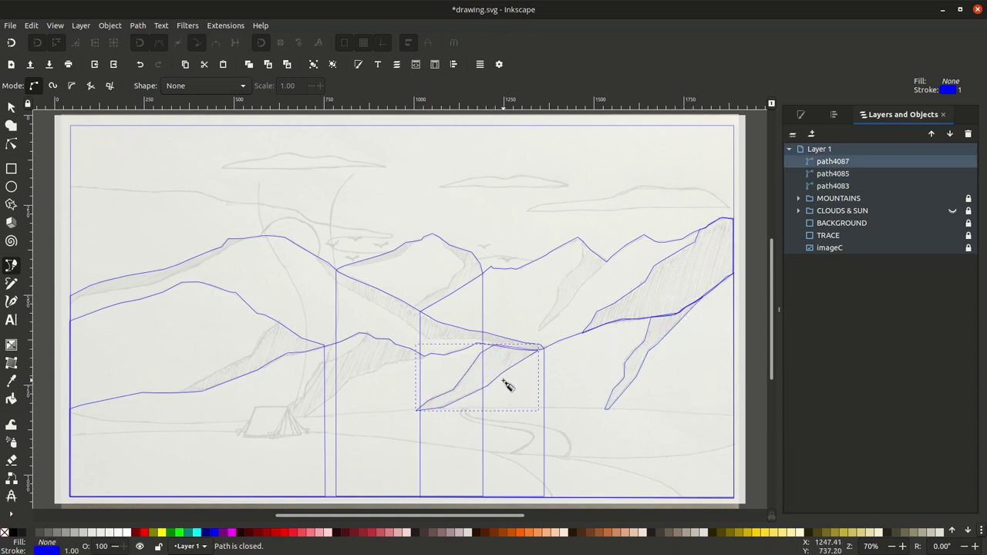
# Step: Trace shadow outlines on the left-centre mountain and the left hill
pyautogui.click(423, 356)
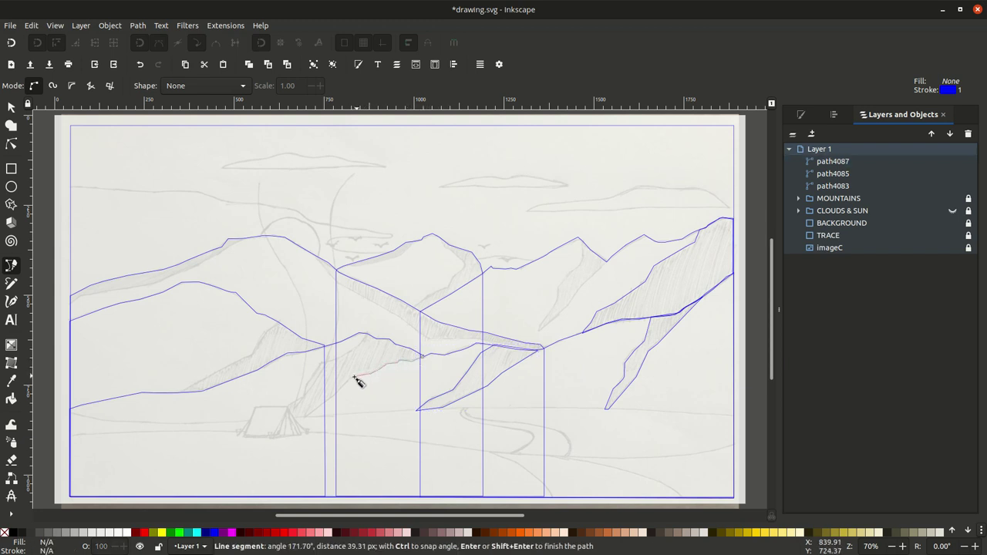
pyautogui.click(283, 419)
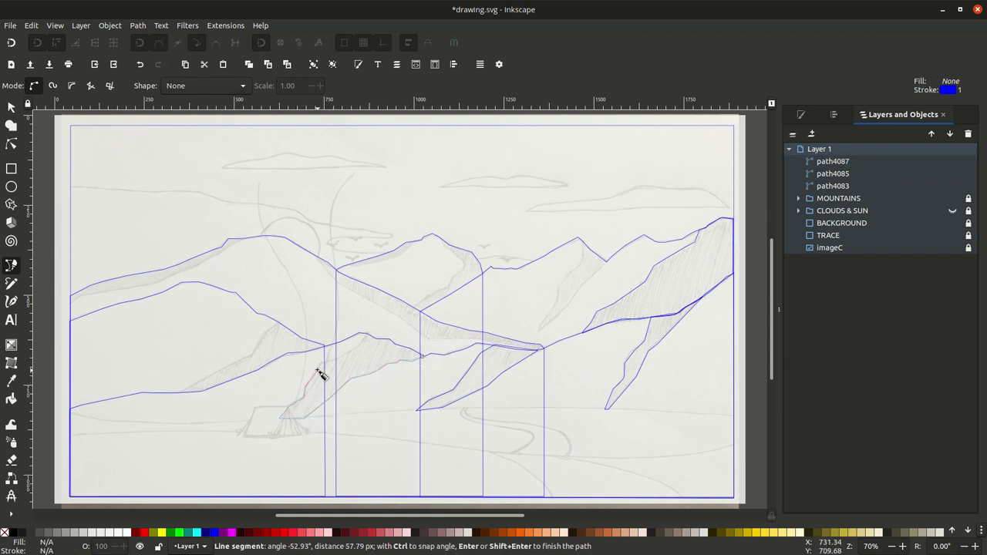
pyautogui.click(317, 371)
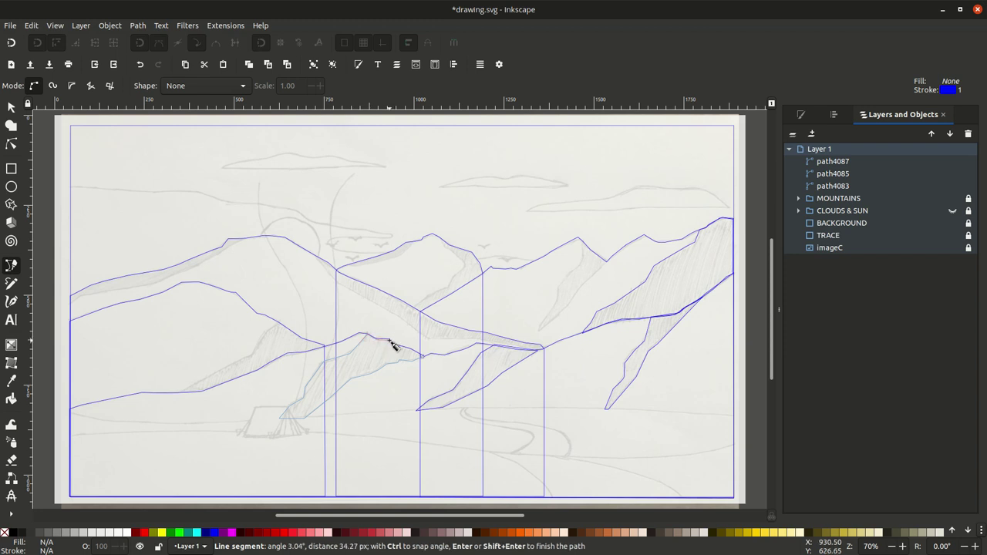
pyautogui.click(424, 355)
pyautogui.press('Escape')
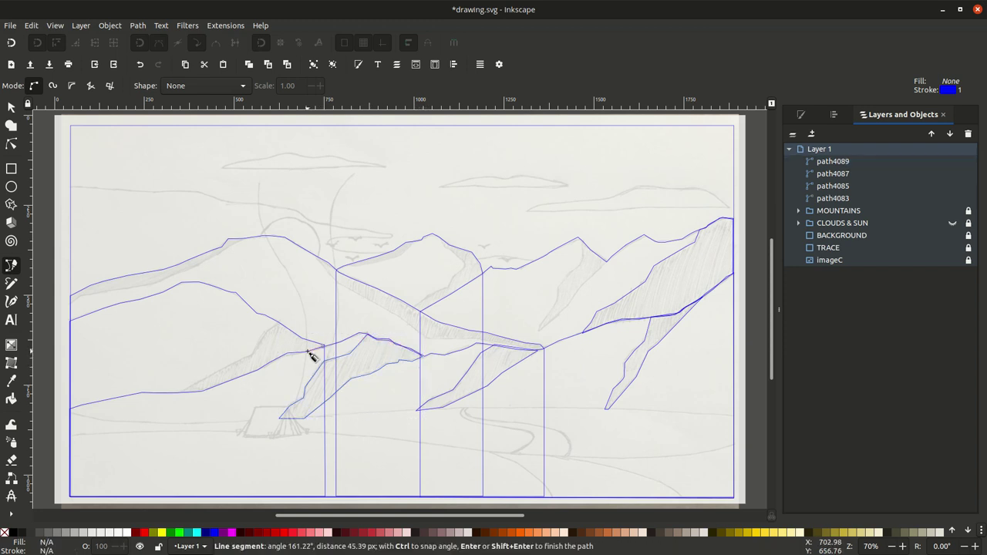
pyautogui.click(177, 390)
pyautogui.click(229, 369)
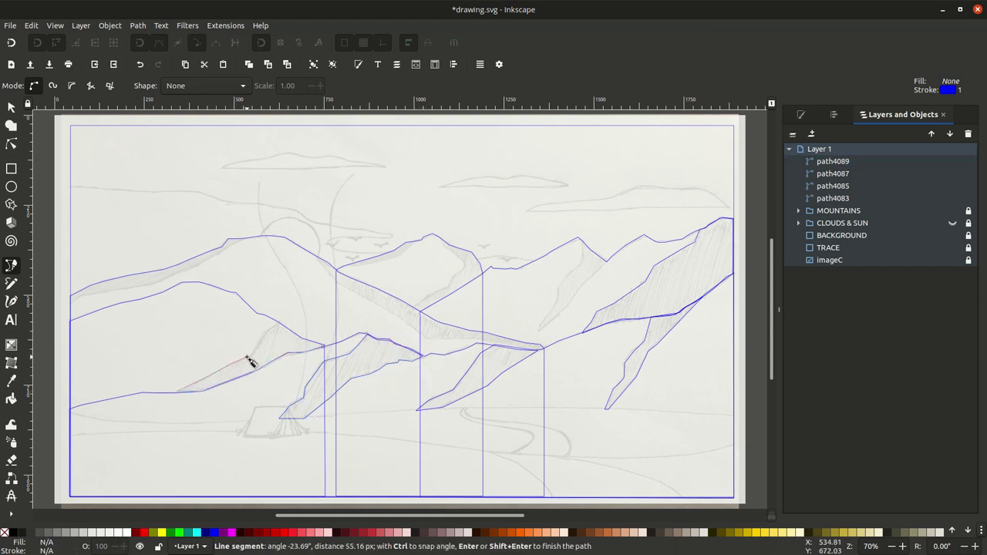
pyautogui.click(277, 324)
pyautogui.doubleClick(324, 345)
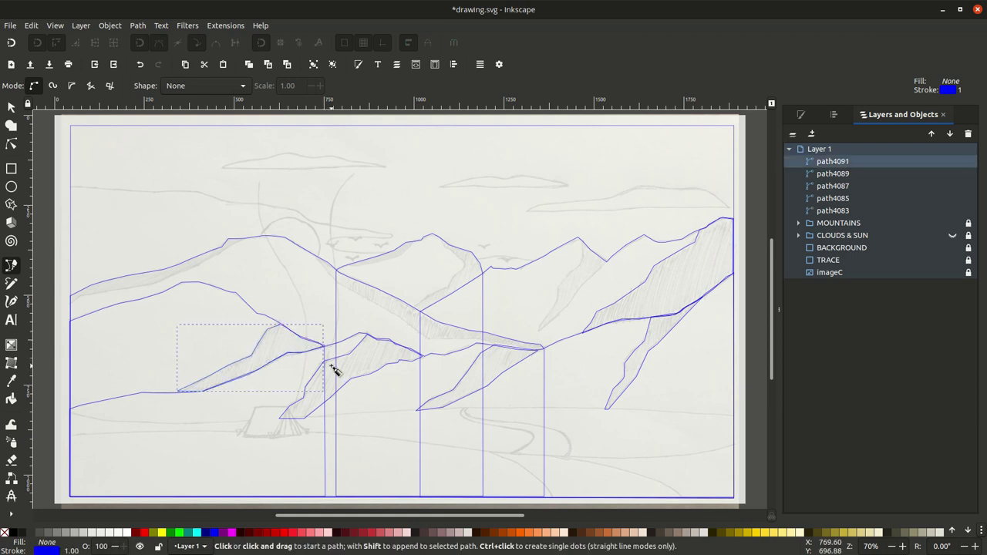
# Step: Trace a shadow strip on the far-left mountain and one on the central peak's left slope
pyautogui.click(244, 239)
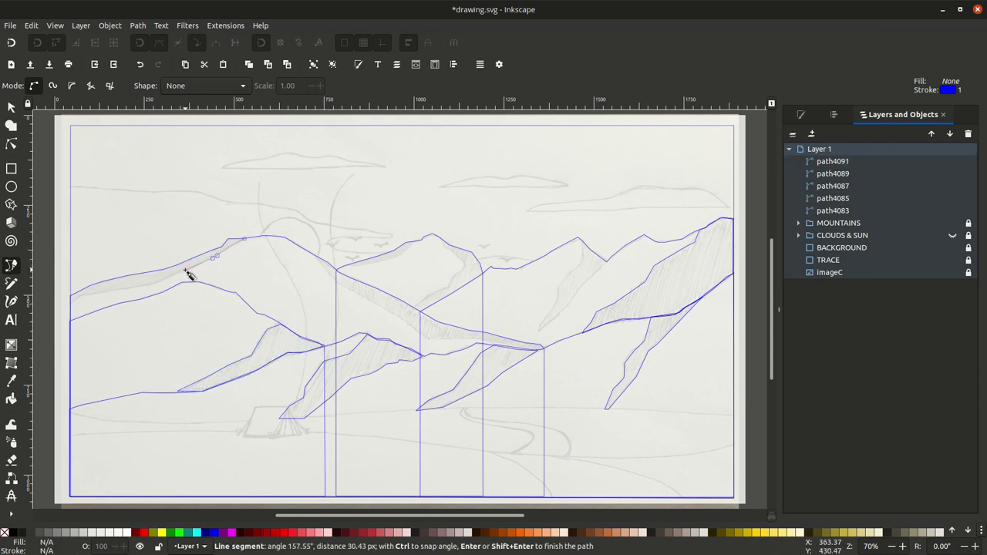
pyautogui.click(71, 305)
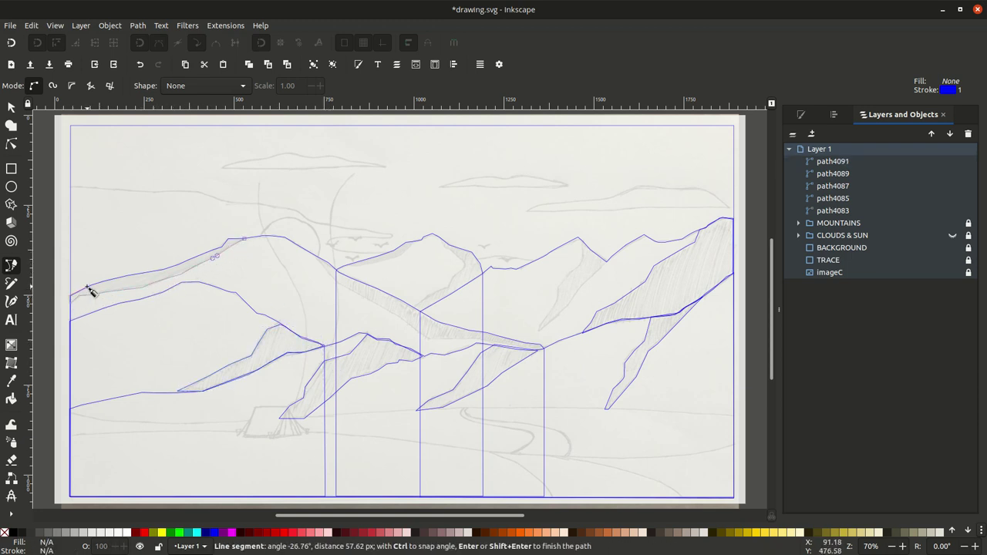
pyautogui.click(164, 269)
pyautogui.click(205, 252)
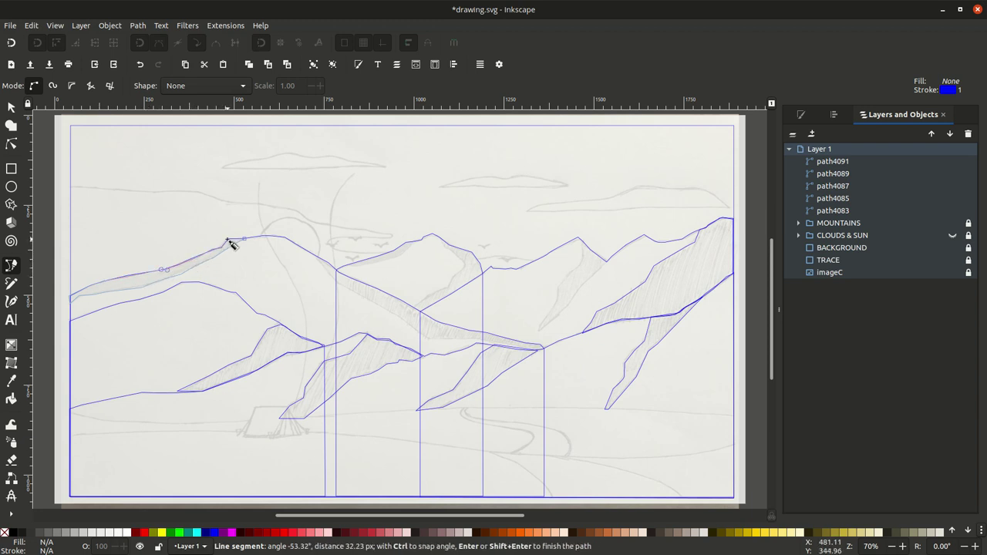
pyautogui.click(244, 239)
pyautogui.click(345, 266)
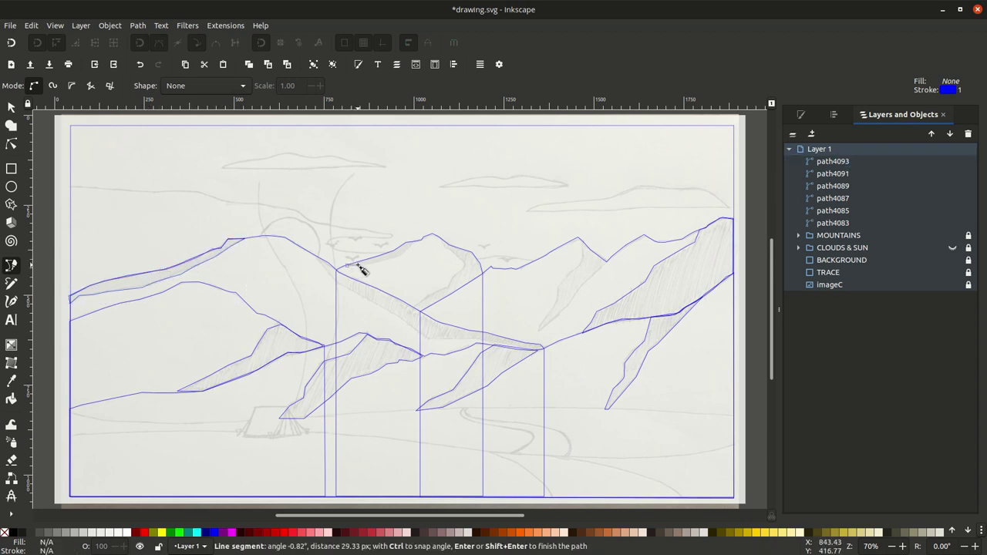
pyautogui.click(393, 256)
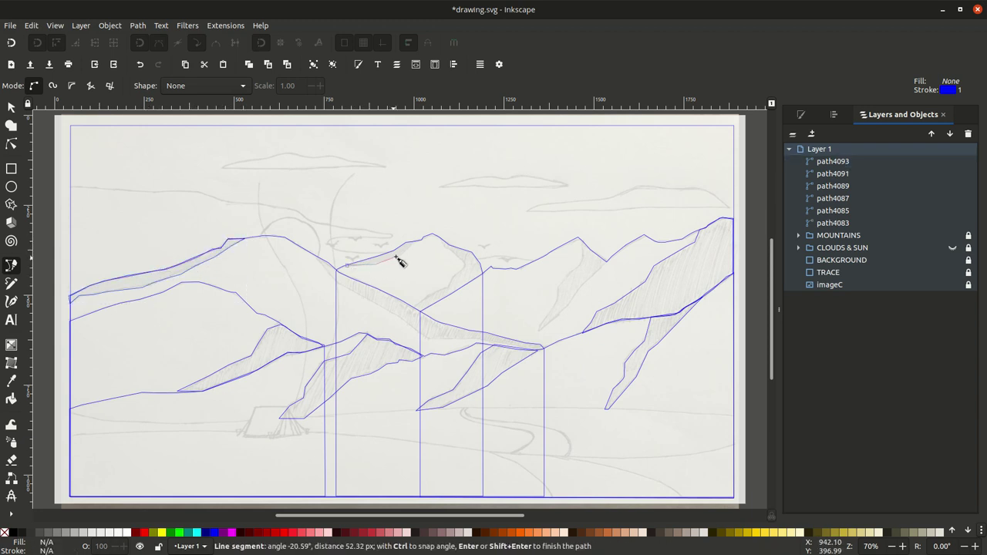
pyautogui.click(345, 266)
# Step: Trace shadows on the central peak's right side and the right-centre peak
pyautogui.click(421, 311)
pyautogui.click(483, 281)
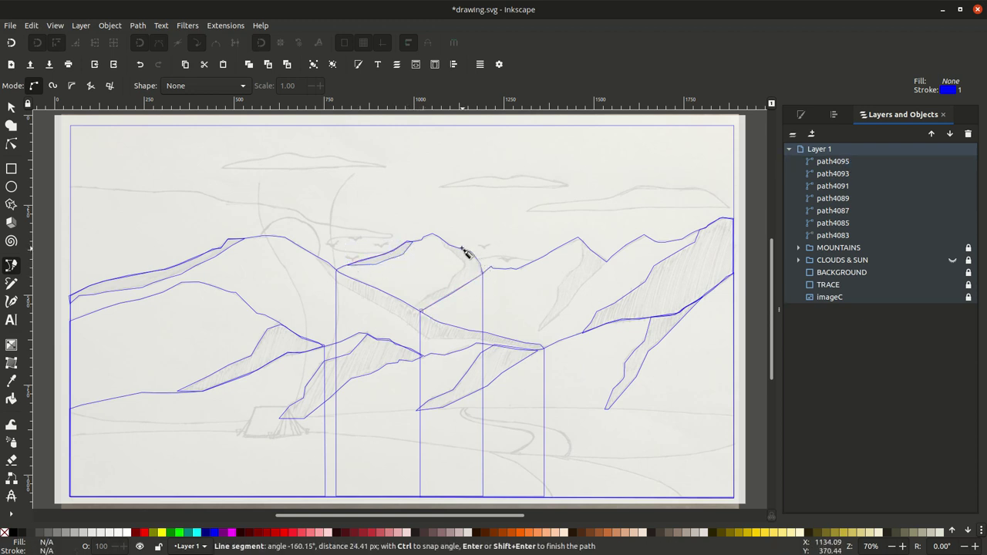
pyautogui.click(450, 248)
pyautogui.click(463, 267)
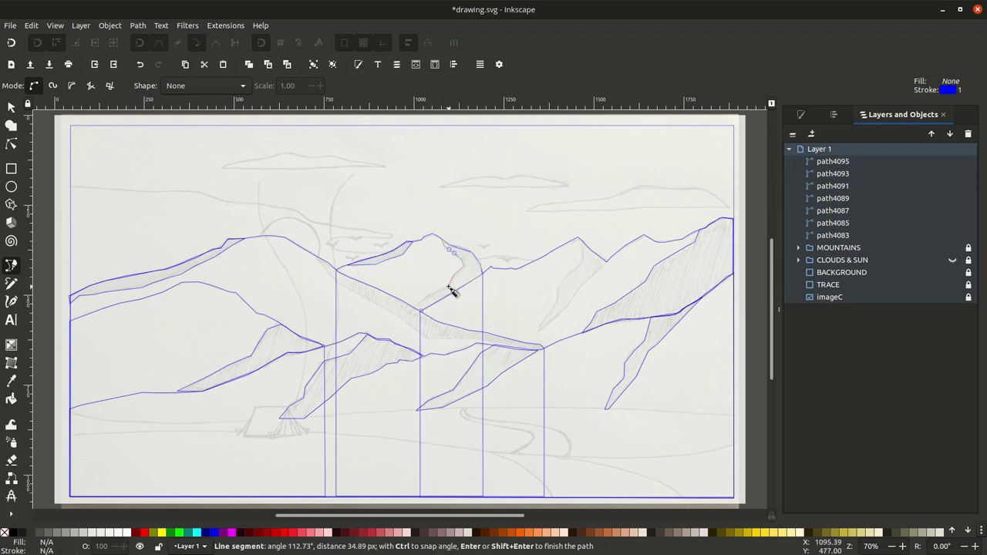
pyautogui.click(420, 310)
pyautogui.click(540, 329)
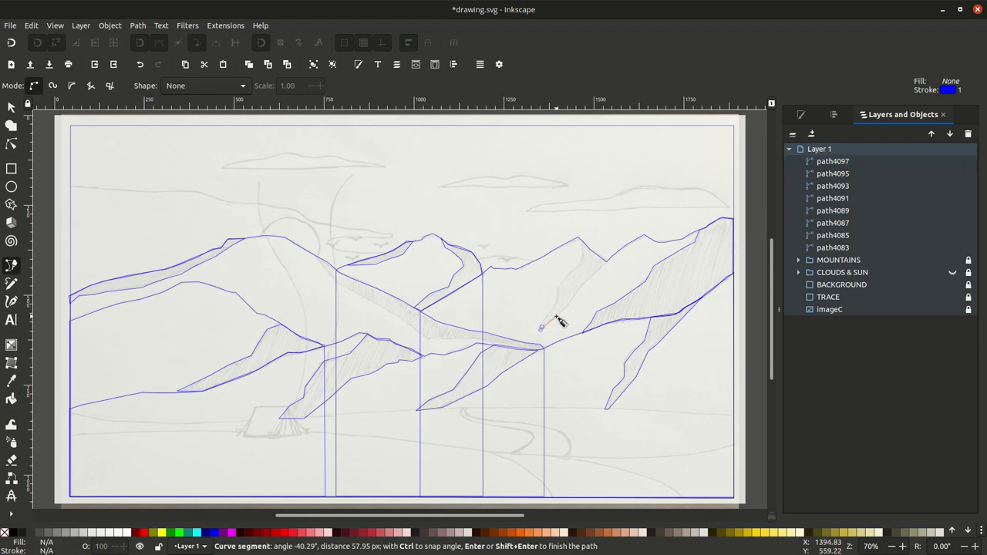
pyautogui.click(569, 301)
pyautogui.click(562, 297)
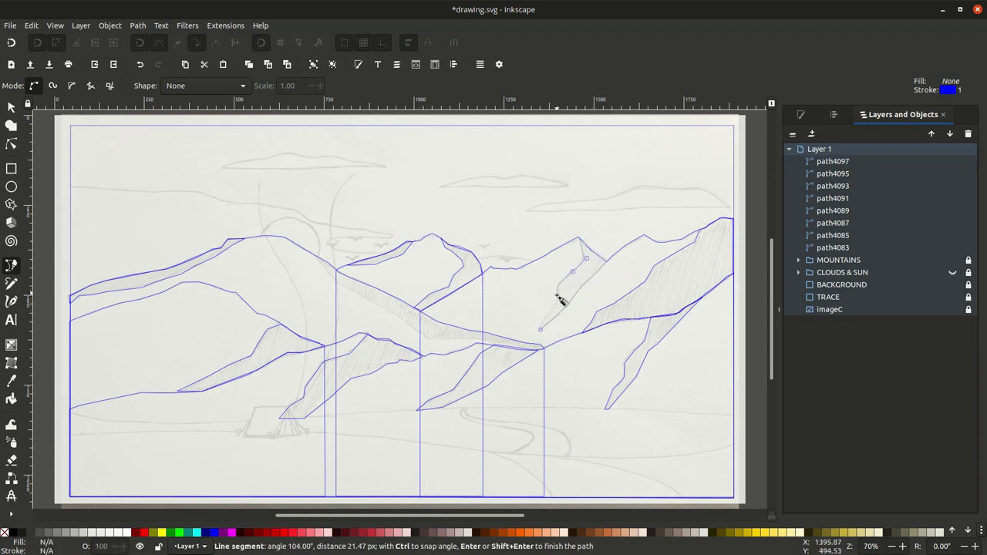
pyautogui.click(540, 330)
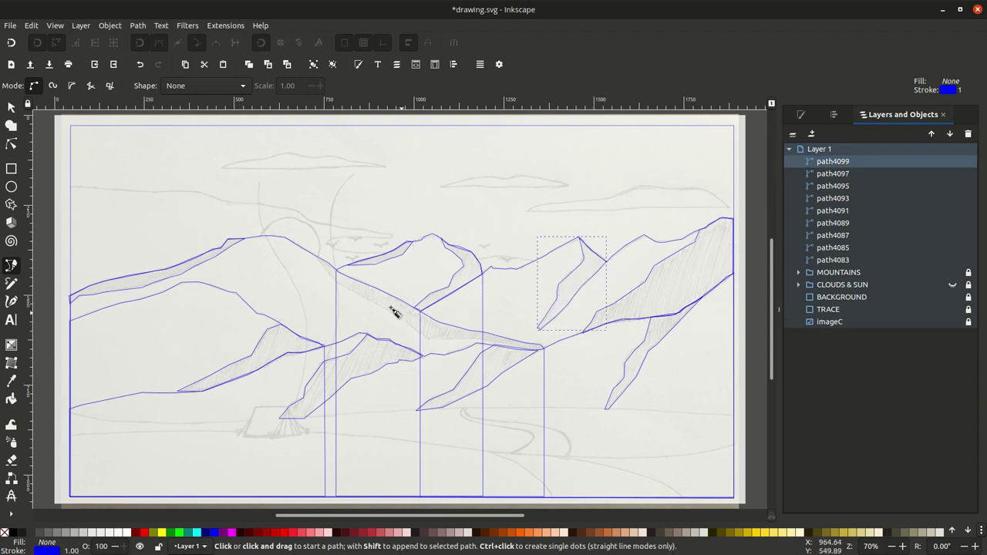
# Step: Trace the last shadow outline along the central valley slope
pyautogui.click(313, 252)
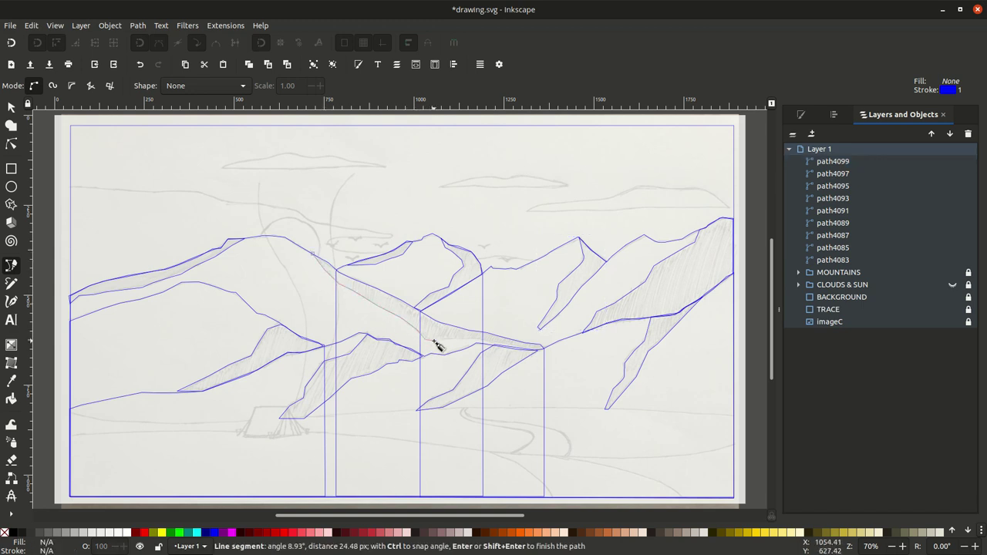
pyautogui.click(481, 338)
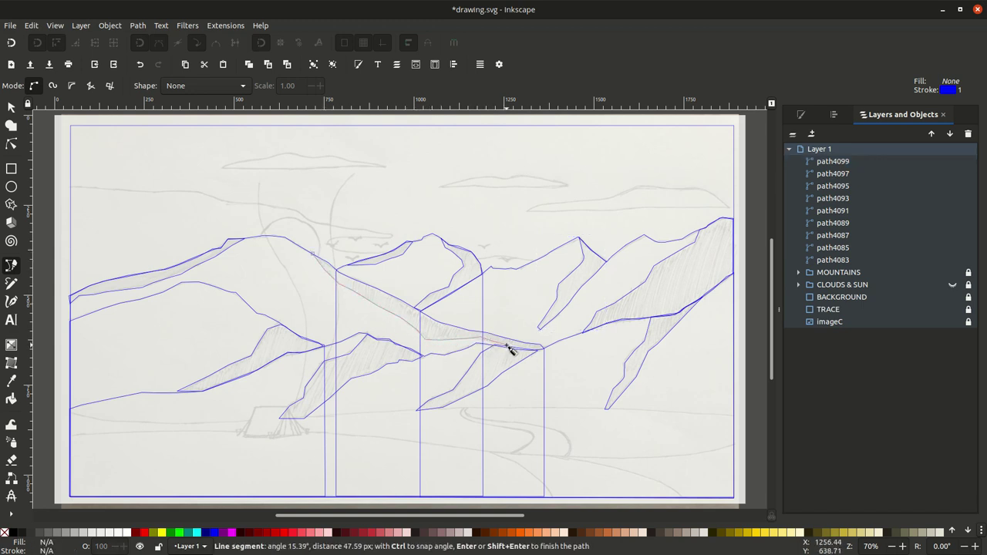
pyautogui.click(542, 348)
pyautogui.click(496, 337)
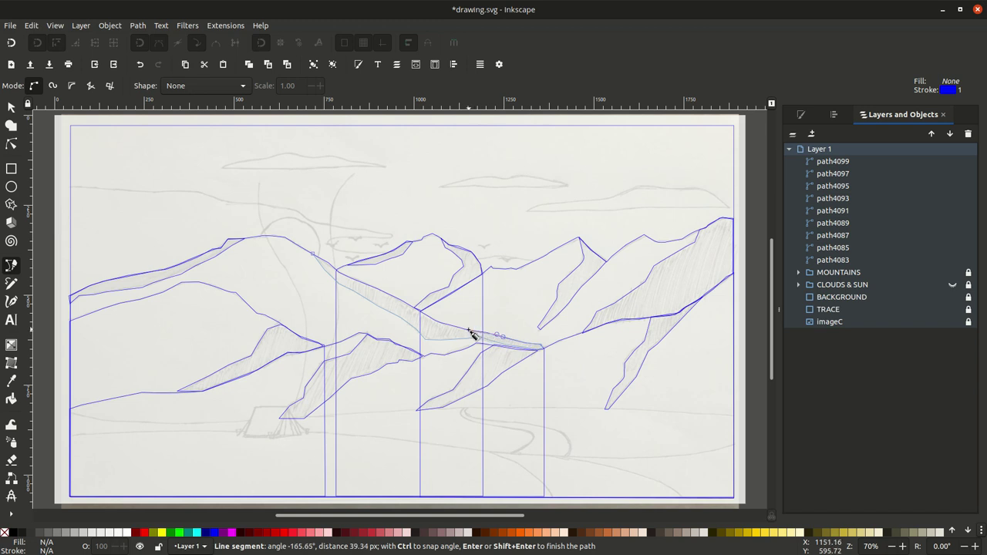
pyautogui.press('Return')
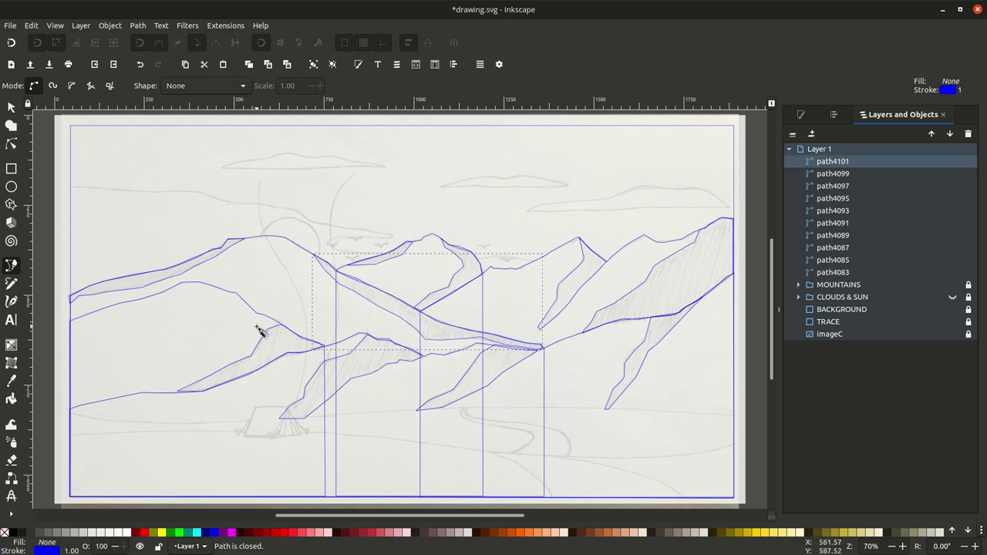
# Step: Group all ten shadow outlines, name the group SHADOW, then collapse, hide and lock it
pyautogui.press('s')
pyautogui.click(231, 315)
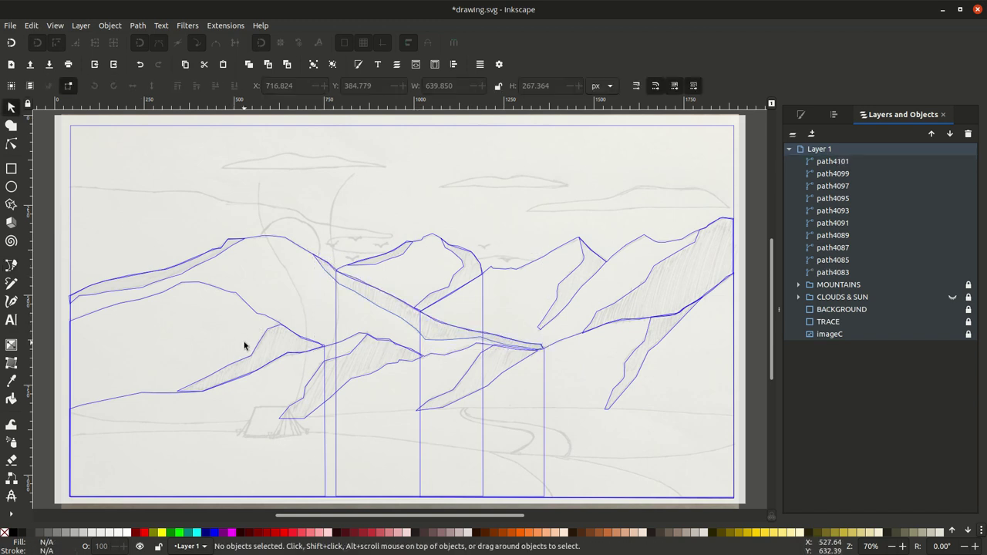
pyautogui.moveTo(137, 244); pyautogui.dragTo(657, 423)
pyautogui.rightClick(402, 357)
pyautogui.click(431, 291)
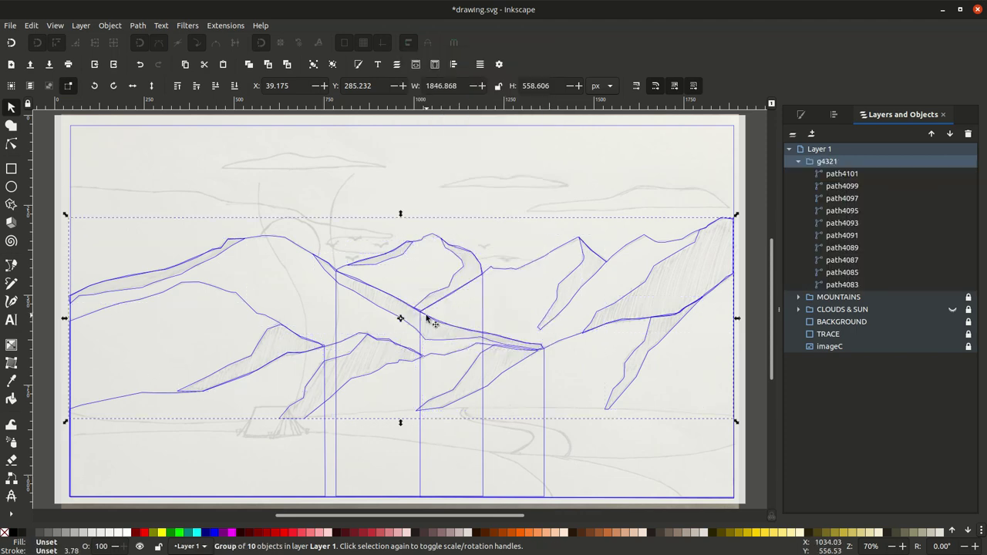
pyautogui.doubleClick(828, 161)
pyautogui.write('SHADOW')
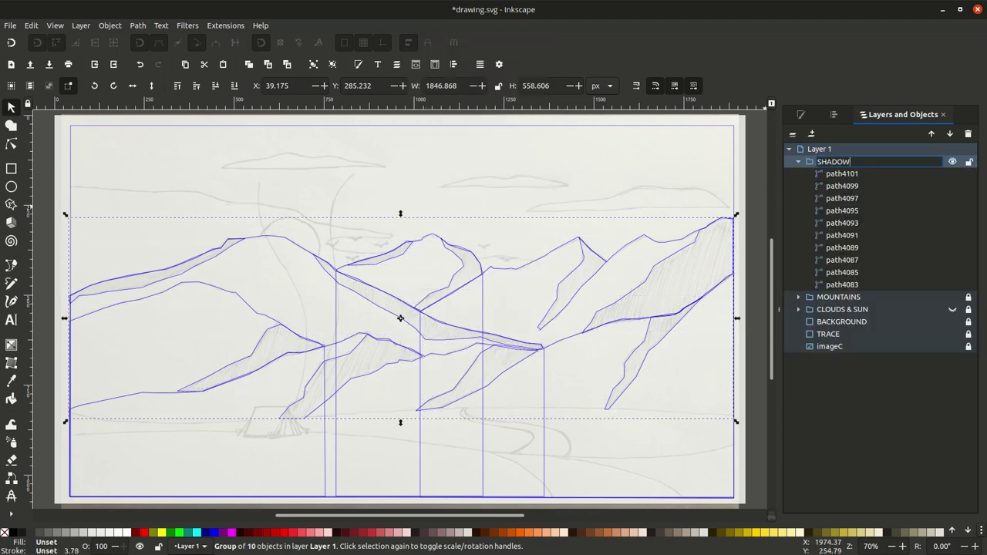
pyautogui.press('Return')
pyautogui.click(797, 161)
pyautogui.click(952, 161)
pyautogui.click(969, 161)
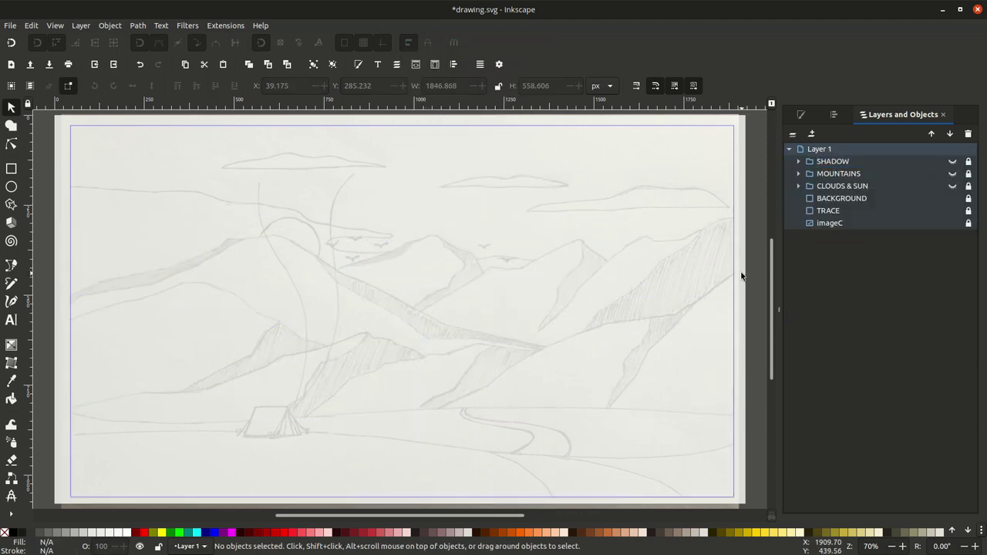
pyautogui.click(11, 265)
# Step: Draw a closed ground outline from the curved horizon down to the page bottom
pyautogui.click(71, 409)
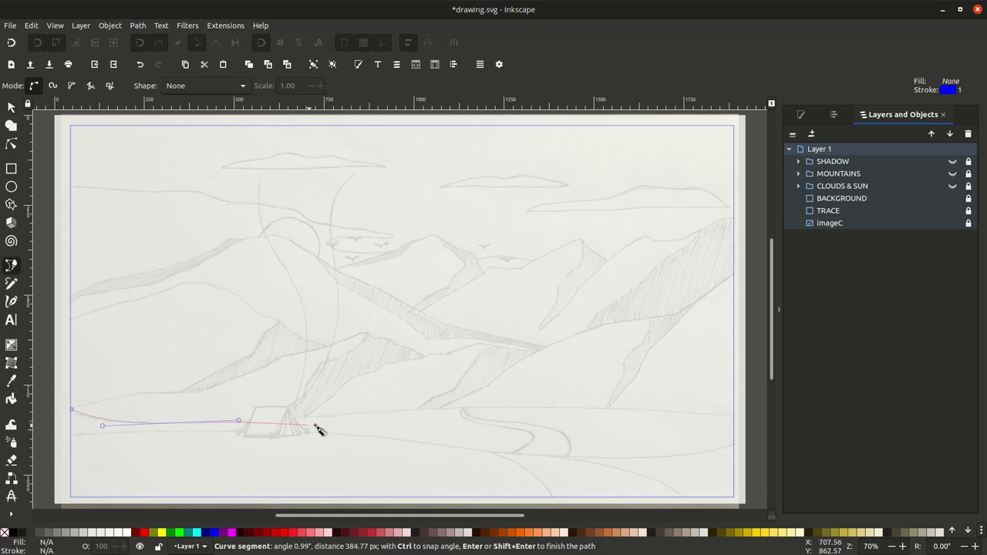
pyautogui.moveTo(736, 417)
pyautogui.mouseDown()
pyautogui.moveTo(781, 434)
pyautogui.moveTo(880, 439)
pyautogui.mouseUp()
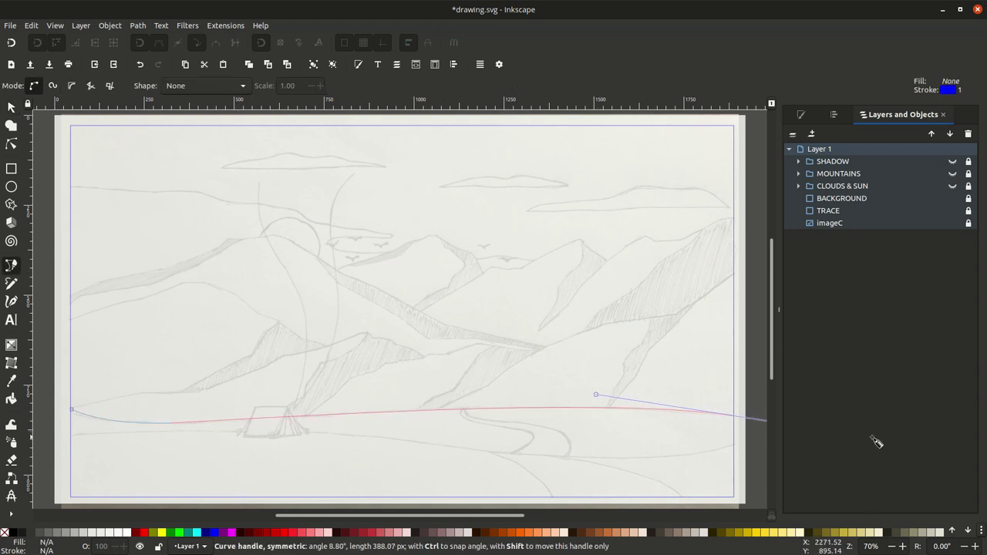
pyautogui.moveTo(781, 484); pyautogui.dragTo(781, 484)
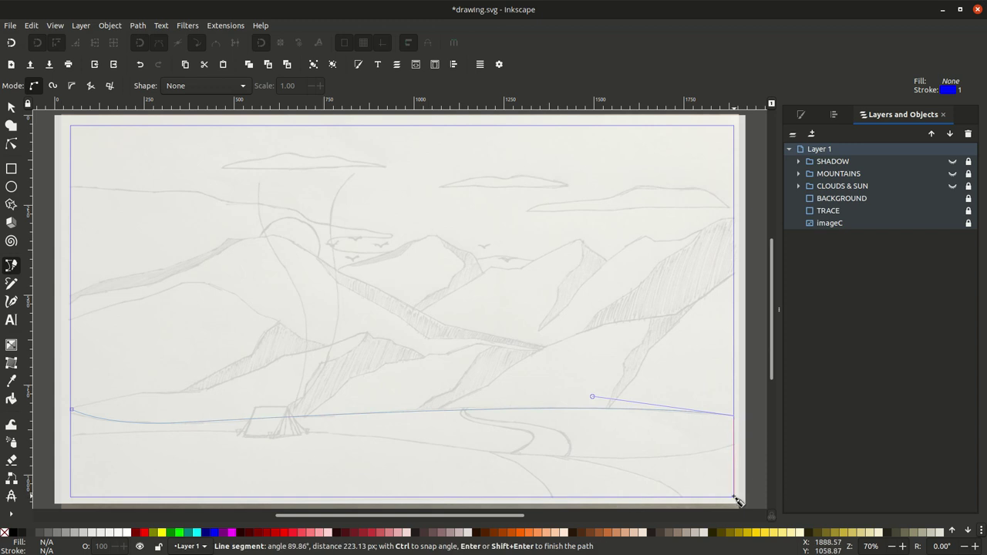
pyautogui.click(735, 498)
pyautogui.click(70, 497)
pyautogui.click(70, 409)
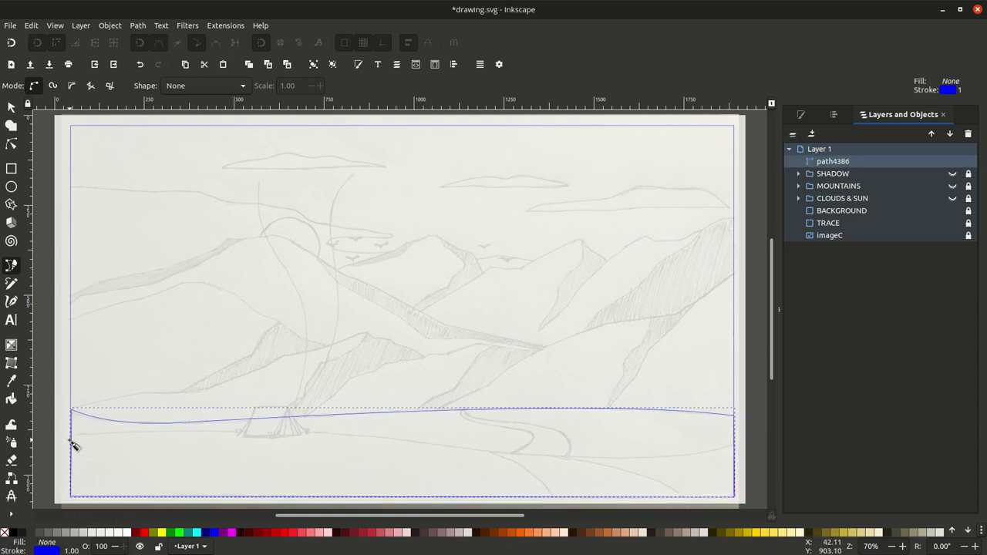
# Step: Draw a second, lower closed ground band across the page bottom
pyautogui.click(71, 438)
pyautogui.moveTo(394, 440); pyautogui.dragTo(503, 456)
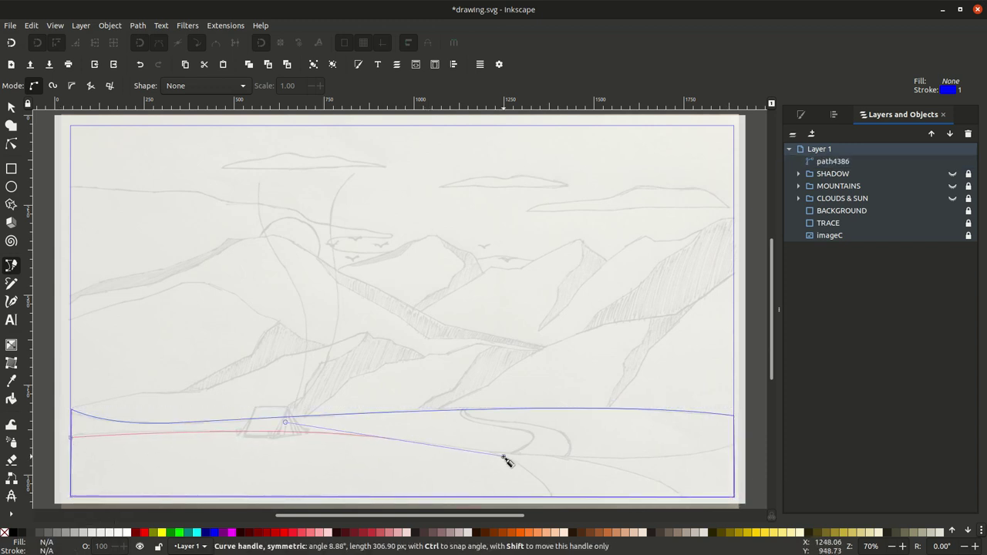
pyautogui.moveTo(735, 447); pyautogui.dragTo(780, 428)
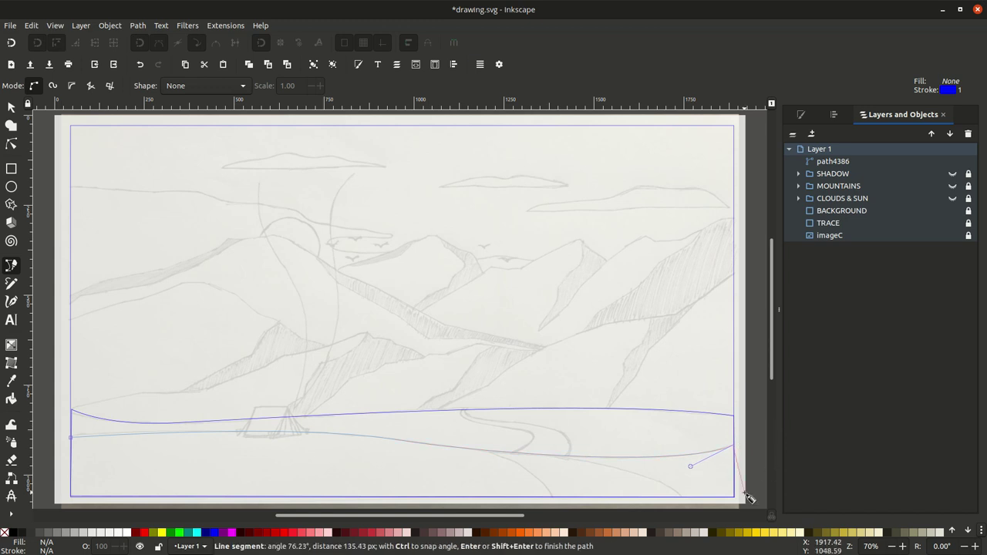
pyautogui.click(734, 497)
pyautogui.click(71, 497)
pyautogui.click(71, 438)
# Step: Outline the wedge below the stream and the winding stream shape
pyautogui.click(551, 497)
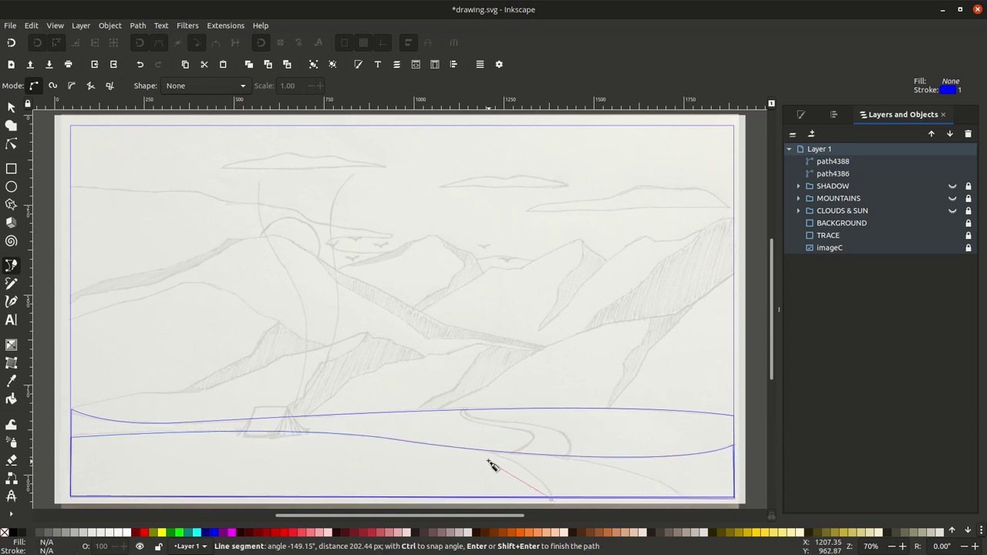
pyautogui.moveTo(532, 461)
pyautogui.mouseDown()
pyautogui.moveTo(430, 441)
pyautogui.moveTo(524, 453)
pyautogui.mouseUp()
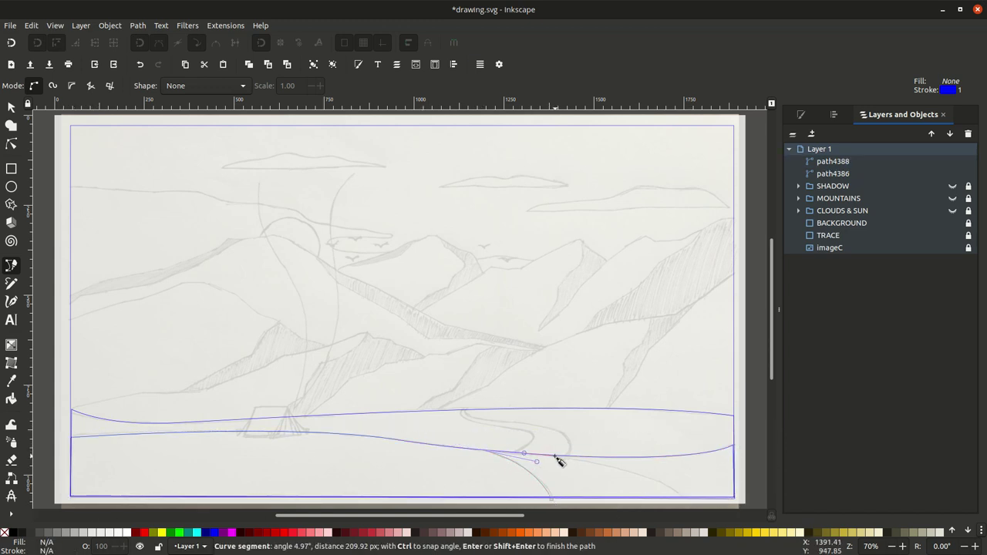
pyautogui.click(557, 459)
pyautogui.moveTo(683, 501); pyautogui.dragTo(701, 526)
pyautogui.click(514, 454)
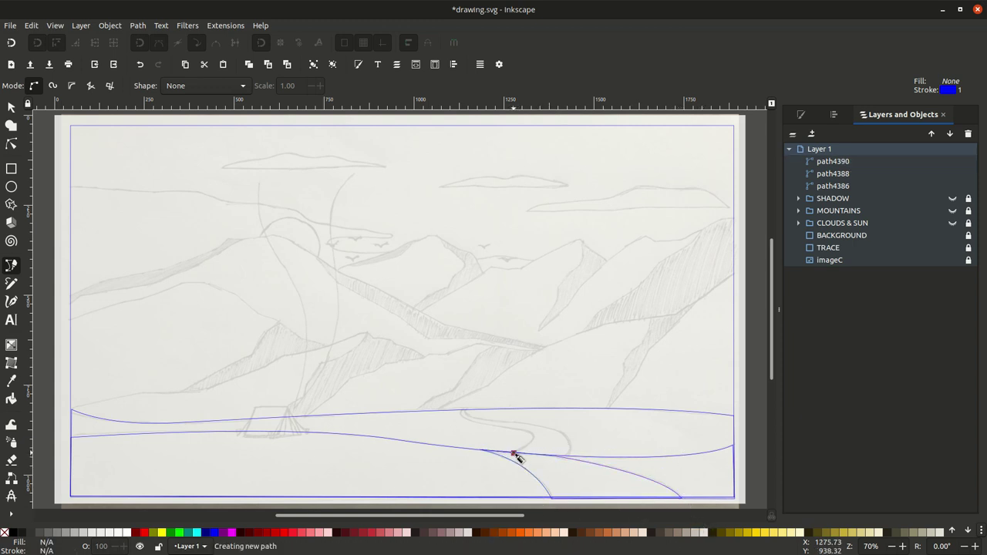
pyautogui.moveTo(444, 421)
pyautogui.mouseDown()
pyautogui.moveTo(554, 426)
pyautogui.moveTo(558, 483)
pyautogui.moveTo(535, 465)
pyautogui.mouseUp()
pyautogui.press('Return')
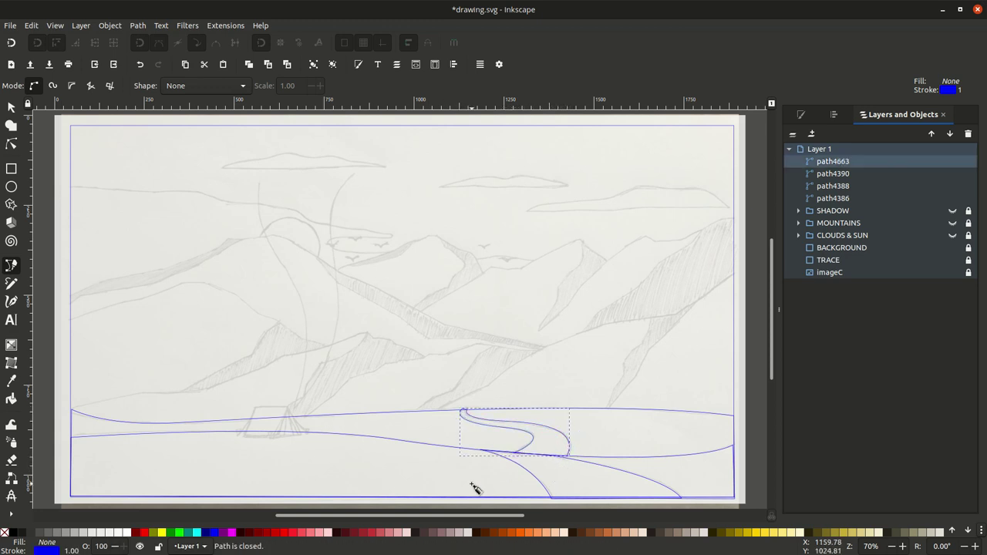
# Step: Zoom in and adjust the stream's tip node and right bend with the Node tool
pyautogui.press('z')
pyautogui.moveTo(481, 430); pyautogui.dragTo(479, 428)
pyautogui.press('n')
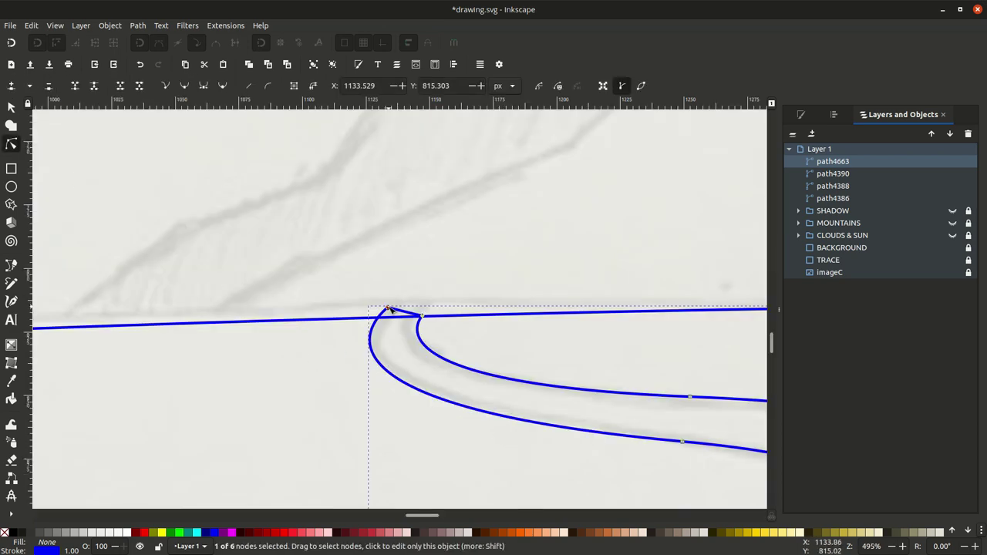
pyautogui.moveTo(390, 310); pyautogui.dragTo(386, 318)
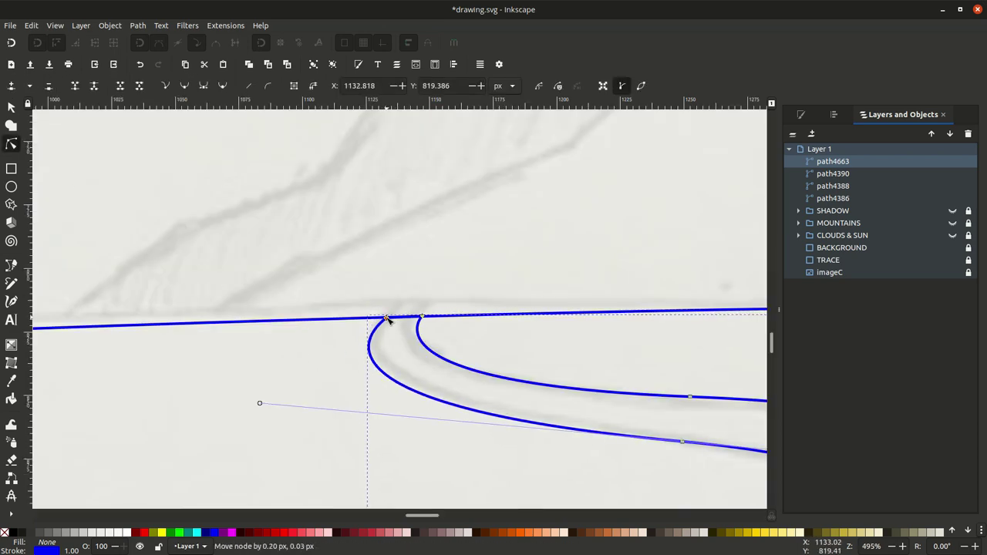
pyautogui.press('+')
pyautogui.press('-')
pyautogui.press('-')
pyautogui.press('-')
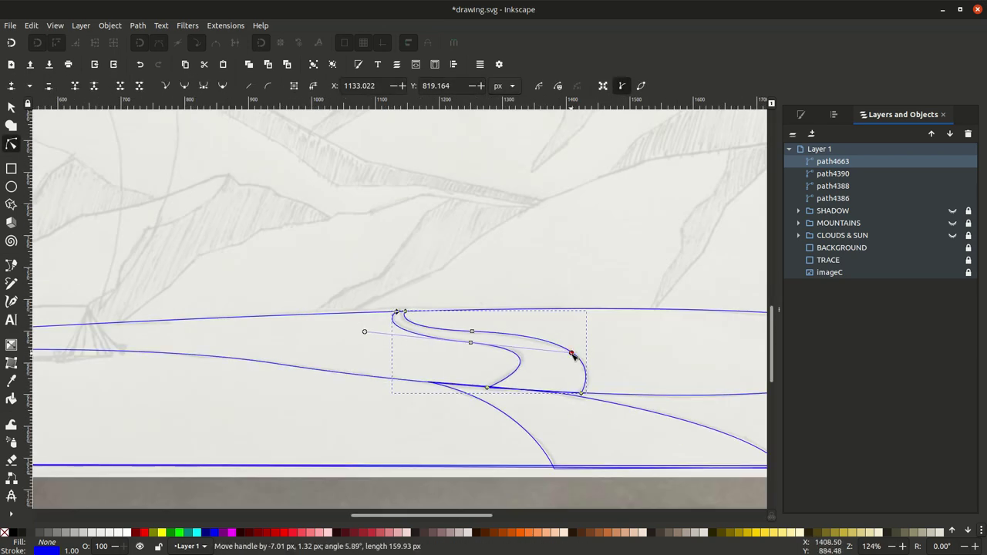
pyautogui.moveTo(573, 355); pyautogui.dragTo(584, 378)
pyautogui.press('-')
pyautogui.press('-')
pyautogui.press('-')
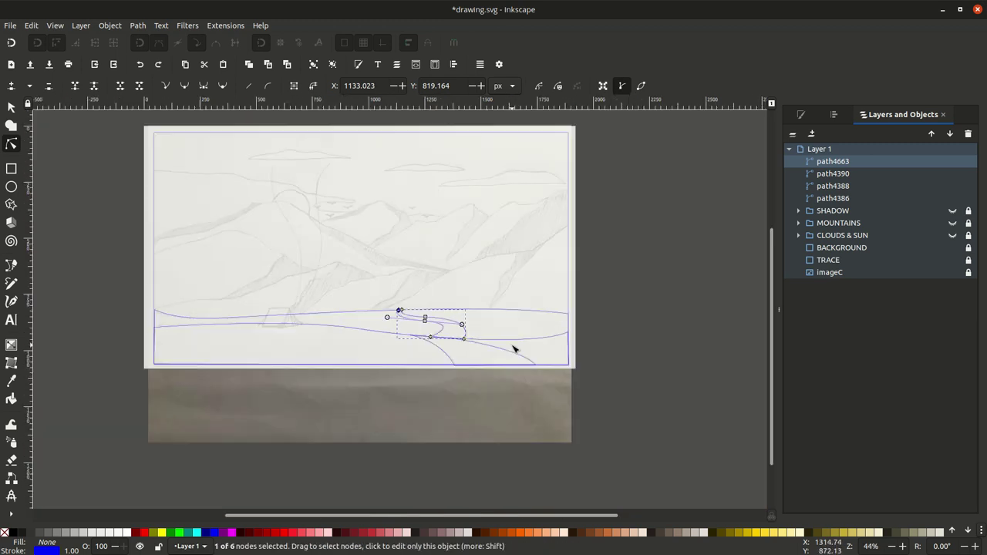
# Step: Group the four foreground outlines as FOREGROUND, collapse and hide the group
pyautogui.press('s')
pyautogui.moveTo(601, 302); pyautogui.dragTo(145, 384)
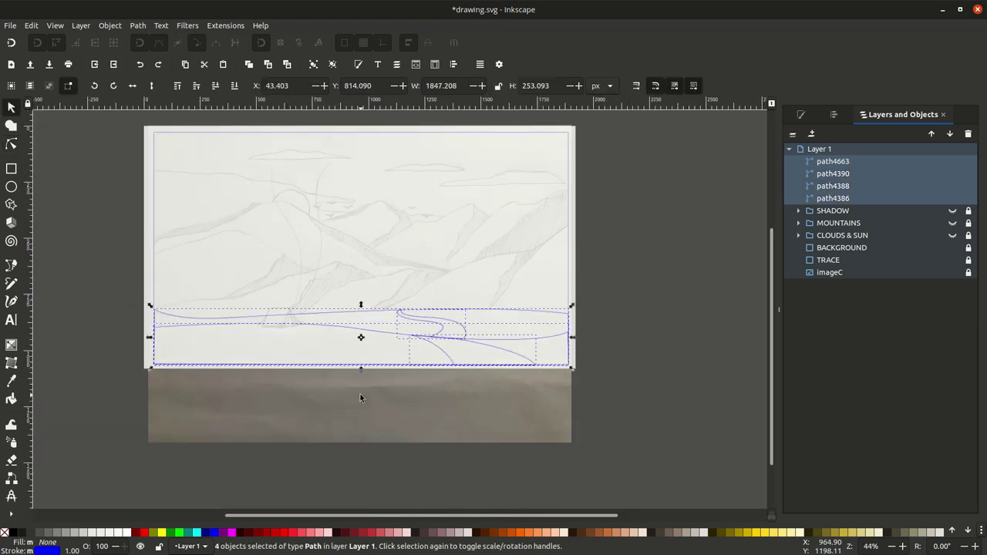
pyautogui.hotkey('ctrl', 'g')
pyautogui.doubleClick(824, 162)
pyautogui.write('FOREGROUND')
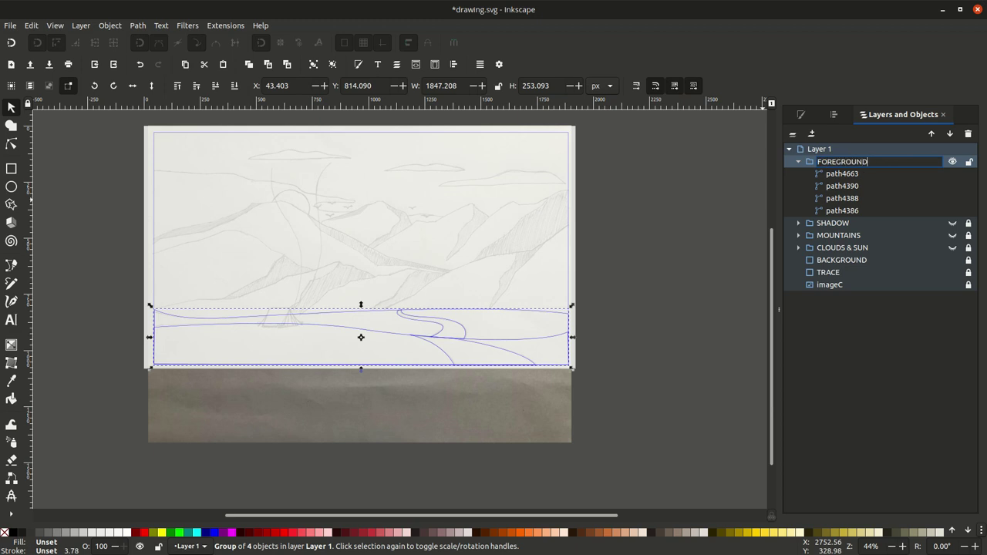
pyautogui.press('Return')
pyautogui.click(799, 162)
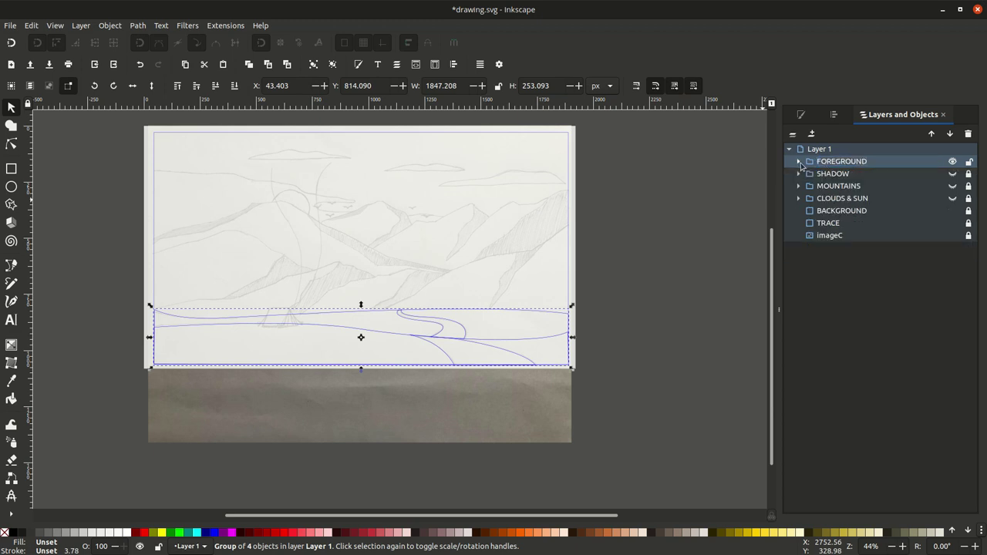
pyautogui.click(953, 162)
pyautogui.press('5')
pyautogui.press('Escape')
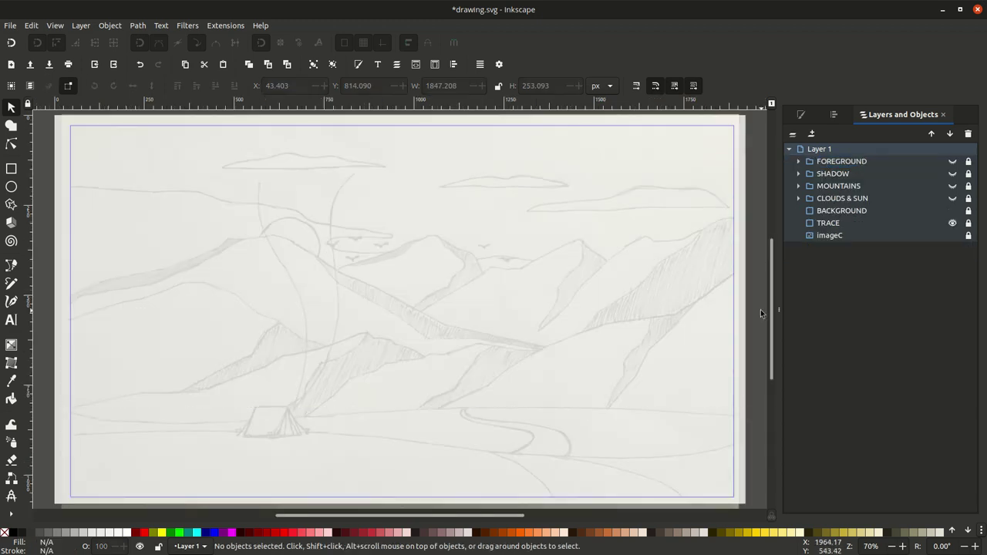
# Step: Draw a rectangle over the tent, resize it and skew it into a parallelogram on the tent's left side
pyautogui.press('r')
pyautogui.moveTo(253, 407); pyautogui.dragTo(286, 437)
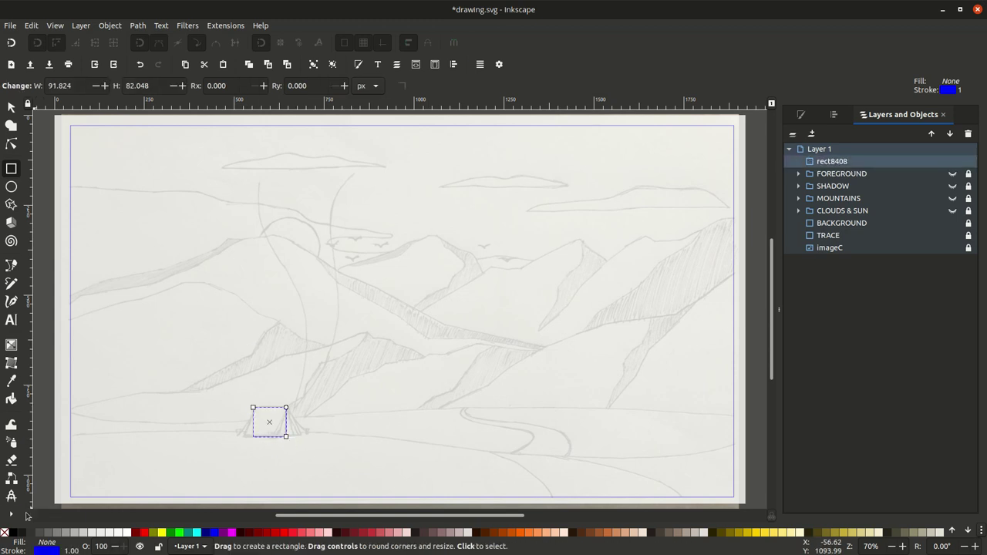
pyautogui.press('z')
pyautogui.moveTo(211, 379); pyautogui.dragTo(333, 446)
pyautogui.press('s')
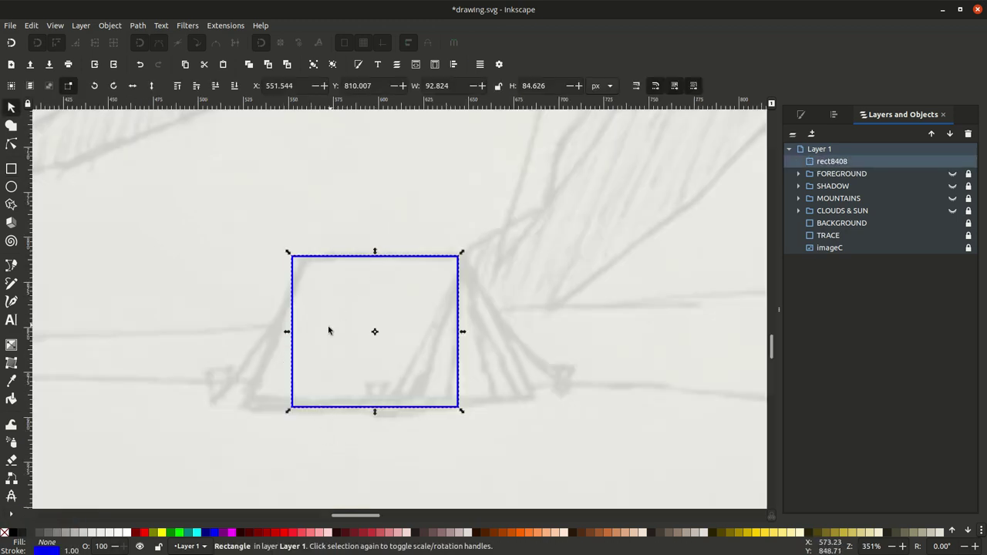
pyautogui.moveTo(286, 331); pyautogui.dragTo(299, 333)
pyautogui.moveTo(458, 331); pyautogui.dragTo(460, 332)
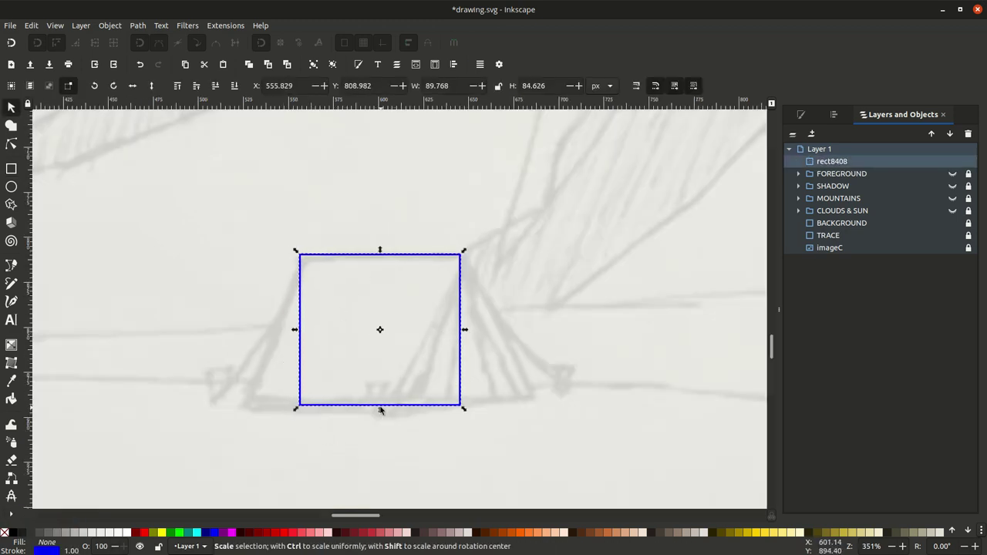
pyautogui.moveTo(379, 257); pyautogui.dragTo(416, 260)
pyautogui.moveTo(460, 335); pyautogui.dragTo(428, 340)
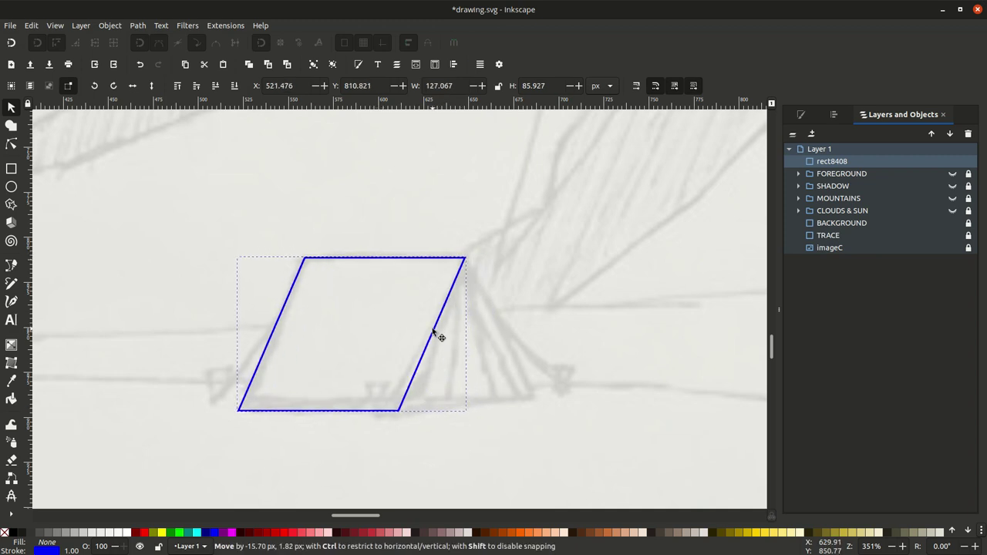
# Step: Duplicate and mirror the parallelogram, merge both into a trapezoid, and draw a front triangle
pyautogui.rightClick(428, 340)
pyautogui.click(463, 108)
pyautogui.press('h')
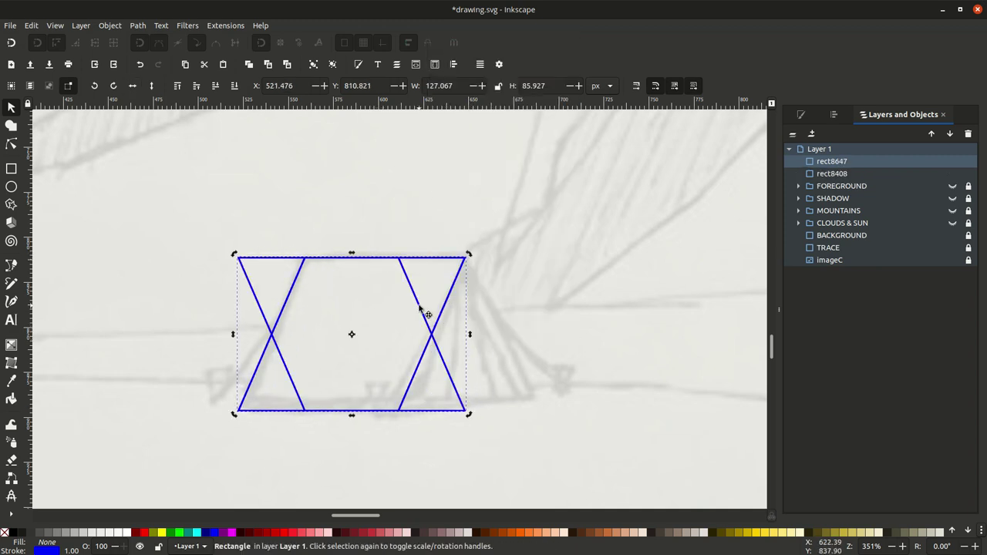
pyautogui.moveTo(419, 305); pyautogui.dragTo(491, 294)
pyautogui.press('x')
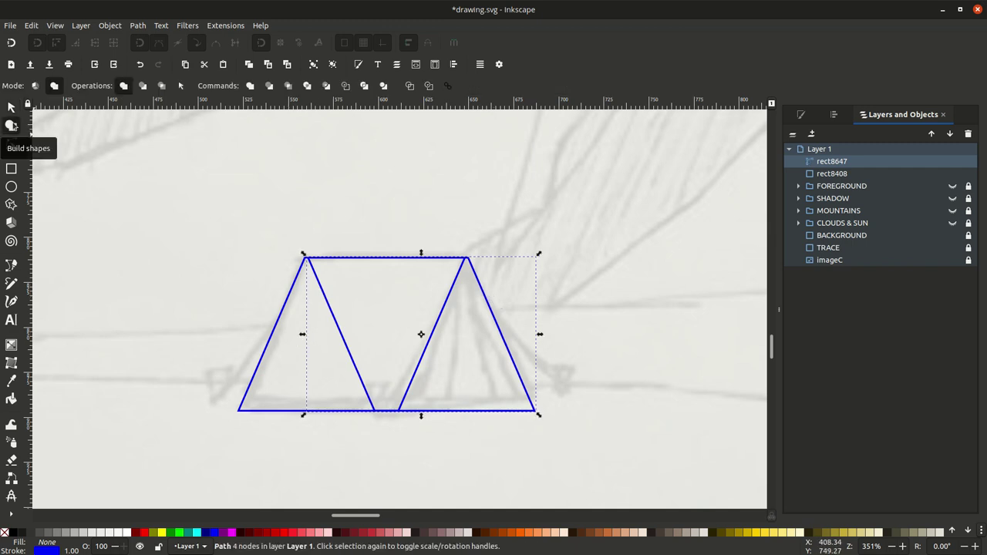
pyautogui.moveTo(304, 334); pyautogui.dragTo(454, 369)
pyautogui.press('s')
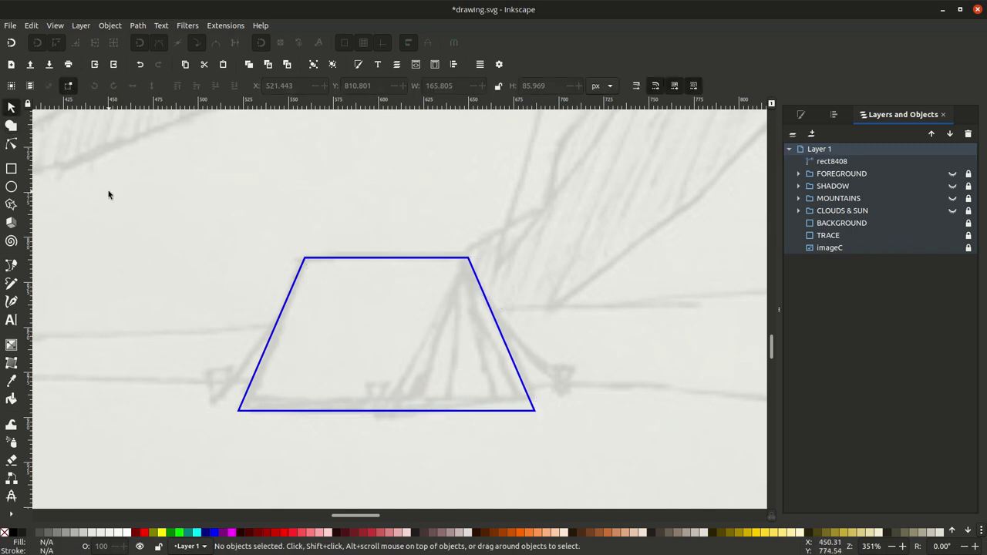
pyautogui.click(11, 203)
pyautogui.moveTo(578, 255)
pyautogui.mouseDown()
pyautogui.moveTo(643, 293)
pyautogui.moveTo(461, 426)
pyautogui.mouseUp()
# Step: Fit the front triangle to the trapezoid top, then duplicate it into an inner triangle reaching the apex
pyautogui.press('s')
pyautogui.moveTo(466, 292); pyautogui.dragTo(472, 256)
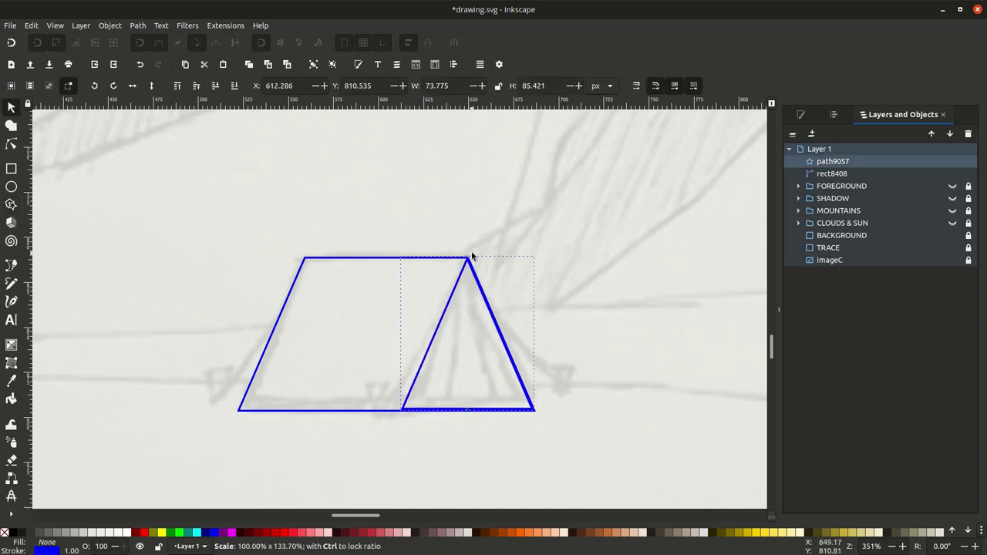
pyautogui.moveTo(451, 307); pyautogui.dragTo(430, 334)
pyautogui.rightClick(435, 339)
pyautogui.click(472, 113)
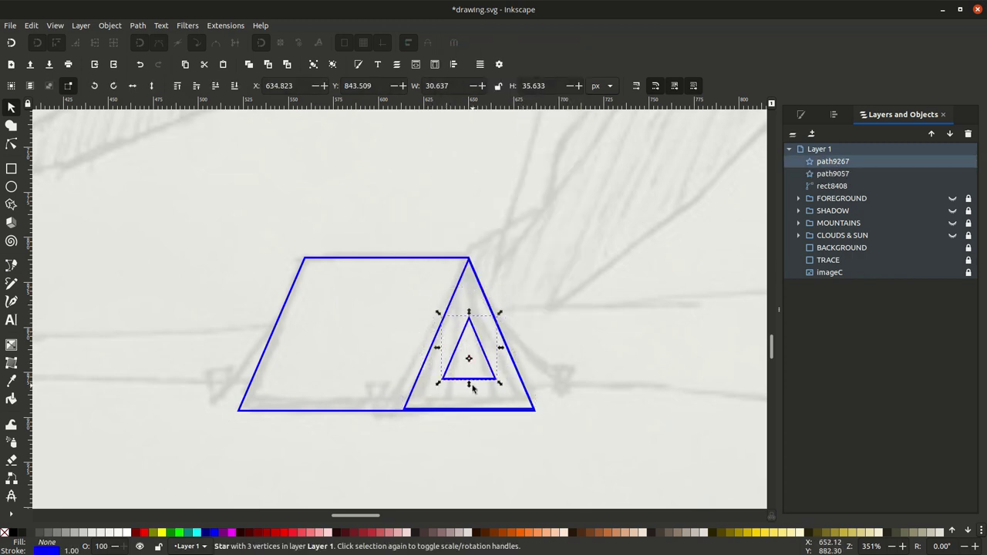
pyautogui.moveTo(468, 379); pyautogui.dragTo(472, 417)
pyautogui.moveTo(469, 312); pyautogui.dragTo(469, 254)
pyautogui.click(557, 330)
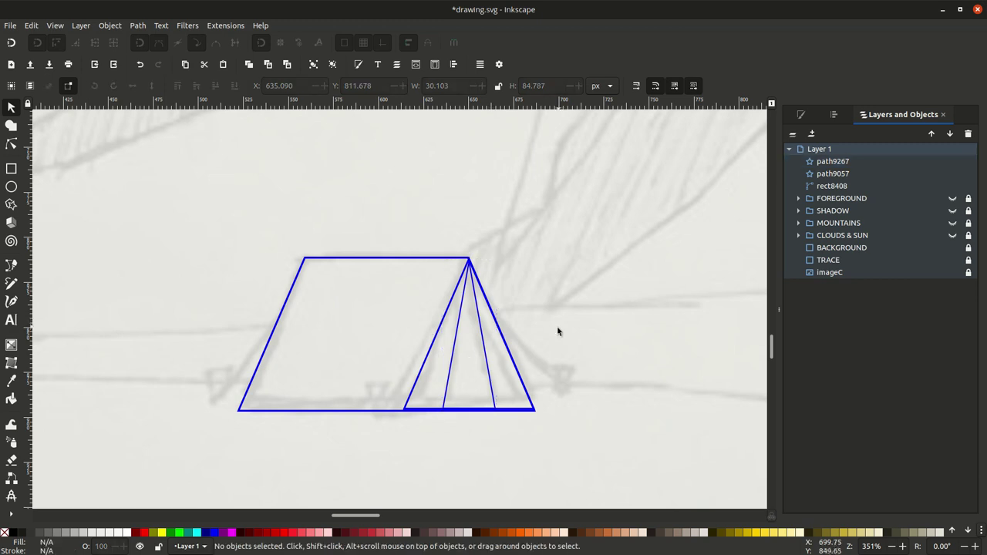
# Step: Duplicate the inner triangle, move it right of the tent, and flip and squash it into a small peg
pyautogui.rightClick(493, 397)
pyautogui.click(523, 160)
pyautogui.moveTo(469, 360); pyautogui.dragTo(595, 360)
pyautogui.moveTo(598, 245); pyautogui.dragTo(600, 437)
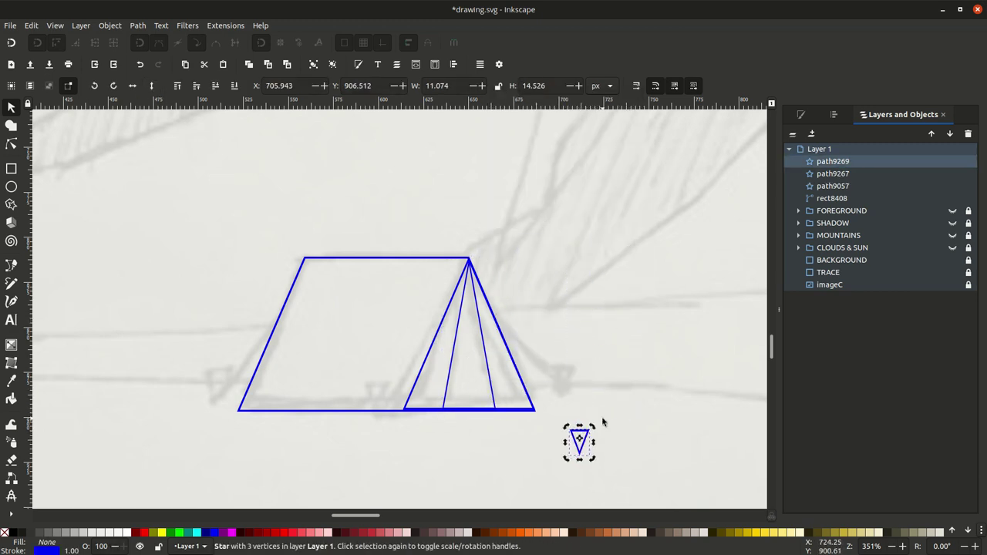
pyautogui.click(601, 417)
pyautogui.click(10, 264)
pyautogui.click(202, 402)
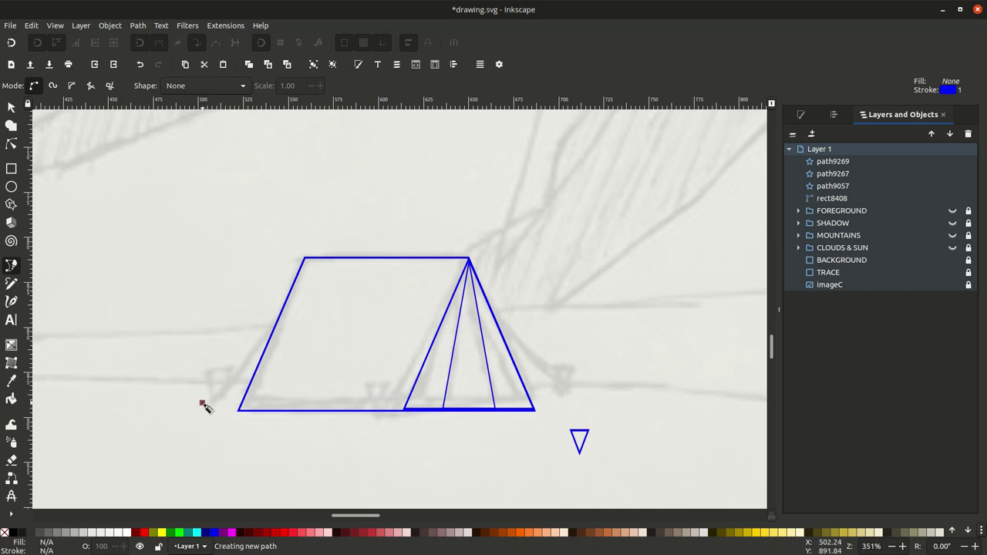
# Step: Draw guy lines from the tent's top-left corner and across the front to its right side
pyautogui.click(305, 259)
pyautogui.press('Return')
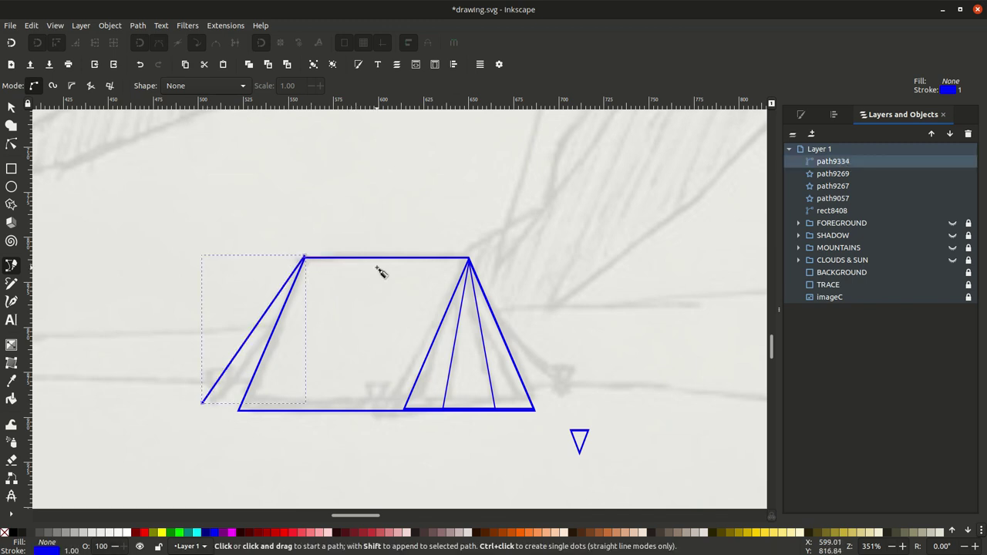
pyautogui.click(367, 416)
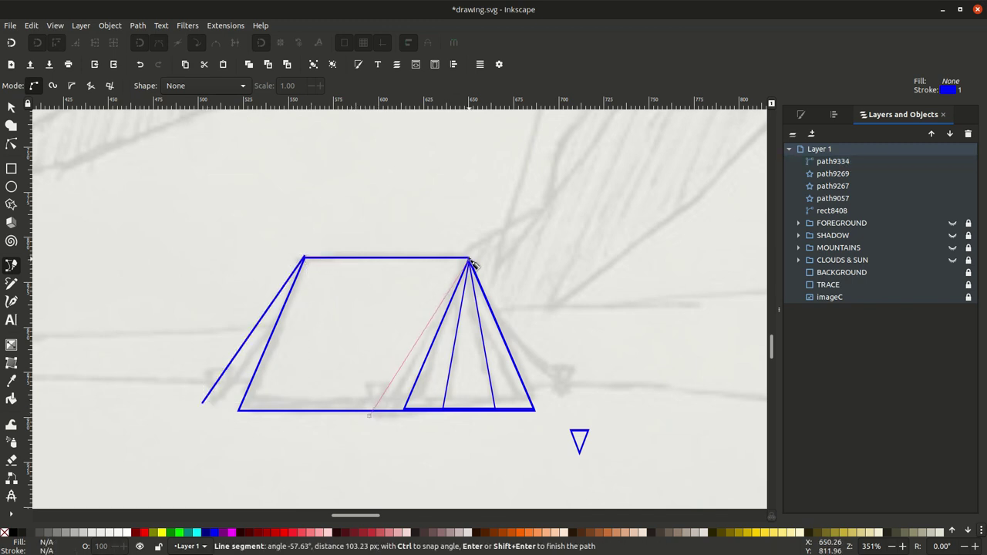
pyautogui.click(563, 394)
pyautogui.press('Return')
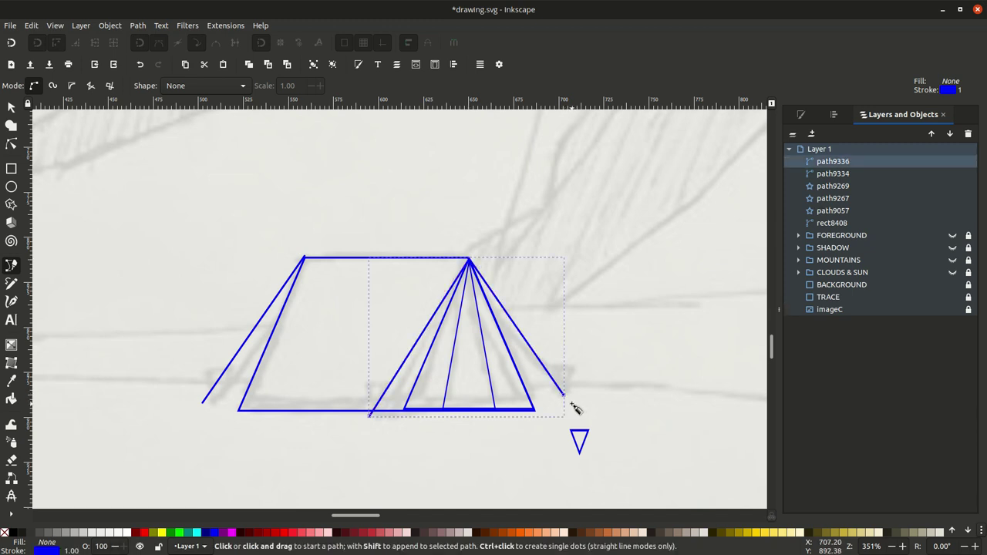
# Step: Place triangular pegs at the ends of the right and left guy lines
pyautogui.click(12, 107)
pyautogui.moveTo(579, 440)
pyautogui.mouseDown()
pyautogui.moveTo(567, 376)
pyautogui.moveTo(565, 386)
pyautogui.moveTo(487, 394)
pyautogui.mouseUp()
pyautogui.hotkey('ctrl', 'd')
pyautogui.hotkey('ctrl', 'd')
pyautogui.moveTo(371, 397)
pyautogui.mouseDown()
pyautogui.moveTo(203, 391)
pyautogui.moveTo(191, 401)
pyautogui.moveTo(194, 420)
pyautogui.mouseUp()
# Step: Curve the guy lines with the Node tool, adjusting the apex node, and check the pegs
pyautogui.click(211, 392)
pyautogui.press('n')
pyautogui.click(421, 343)
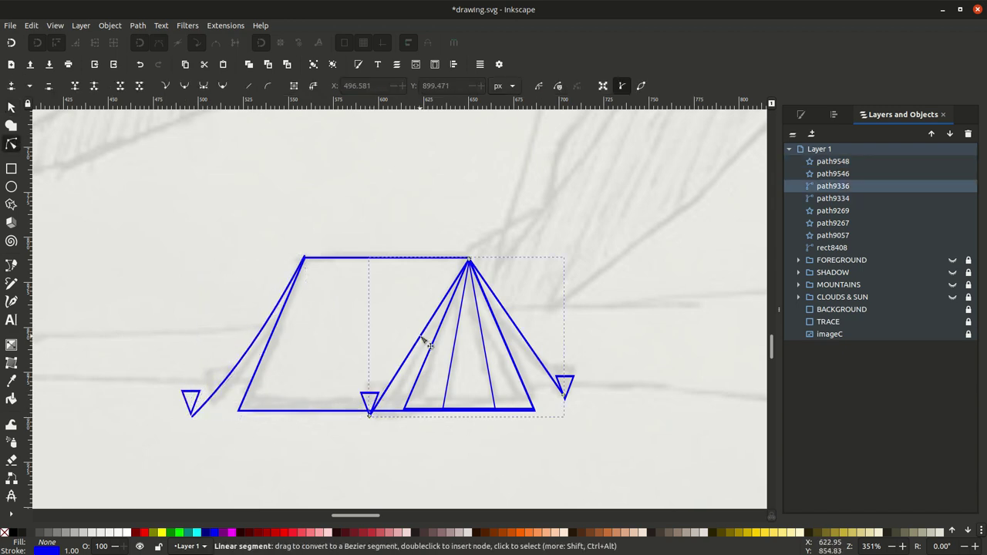
pyautogui.click(529, 350)
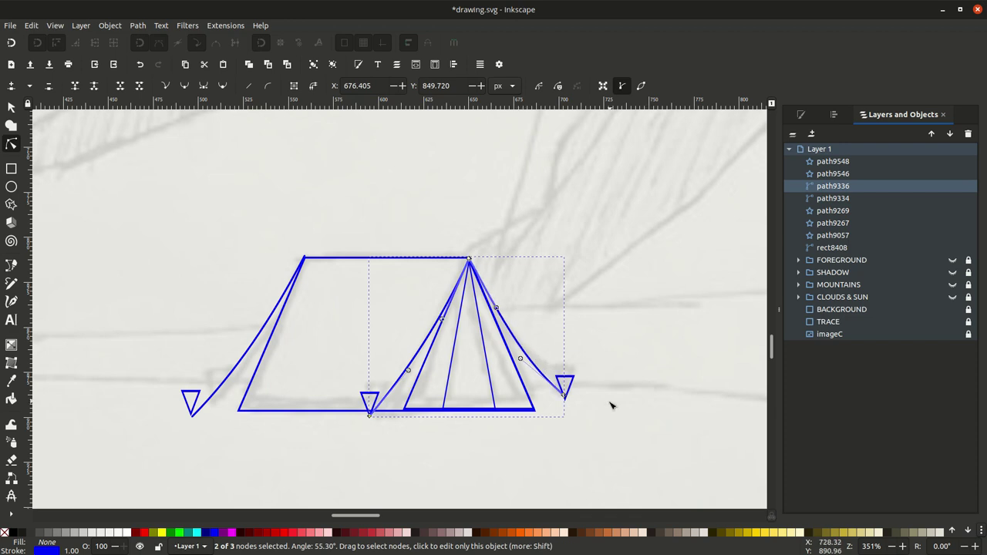
pyautogui.moveTo(468, 259); pyautogui.dragTo(470, 263)
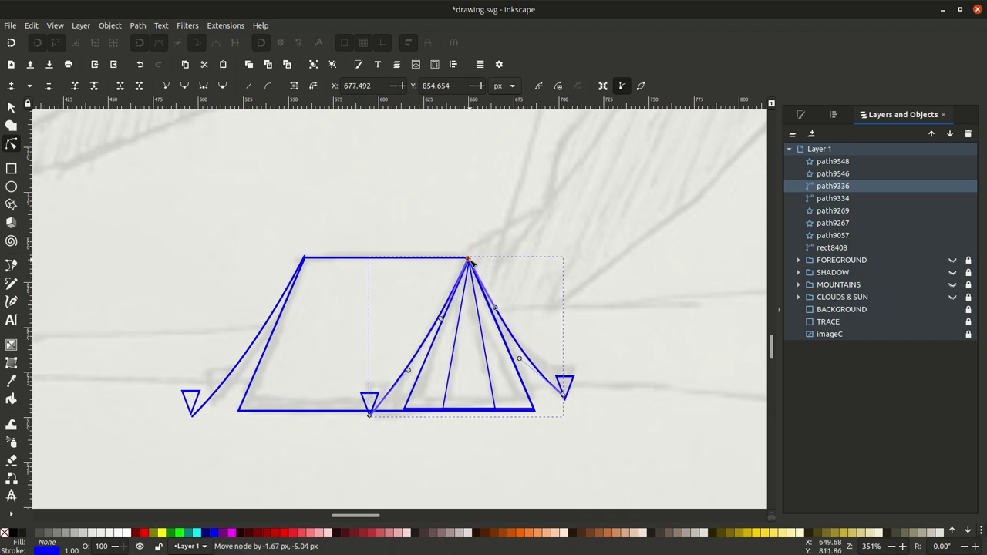
pyautogui.press('s')
pyautogui.click(567, 389)
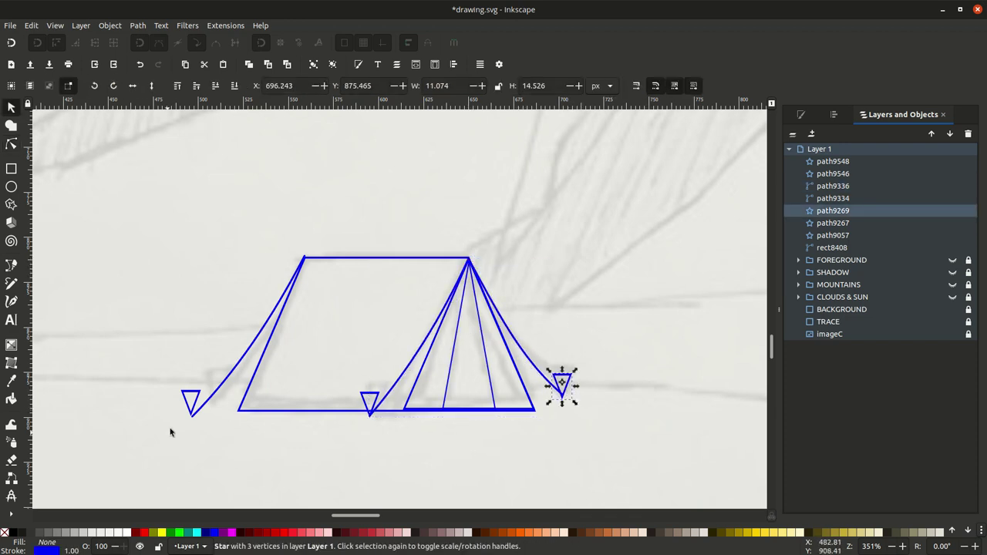
pyautogui.click(193, 414)
pyautogui.click(198, 415)
pyautogui.click(193, 410)
# Step: Draw a narrow triangular panel from the tent apex down inside its right side
pyautogui.press('b')
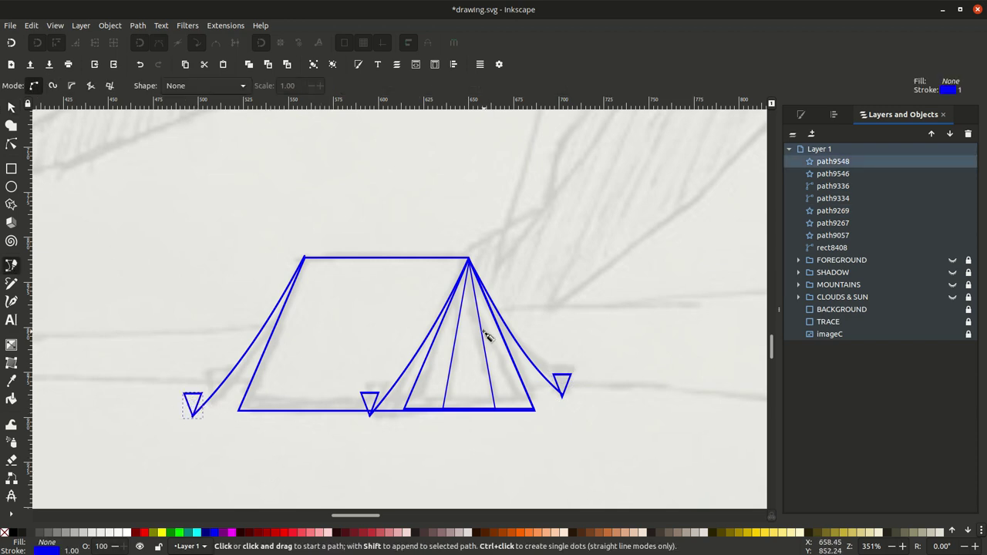
pyautogui.click(480, 319)
pyautogui.click(528, 409)
pyautogui.click(502, 409)
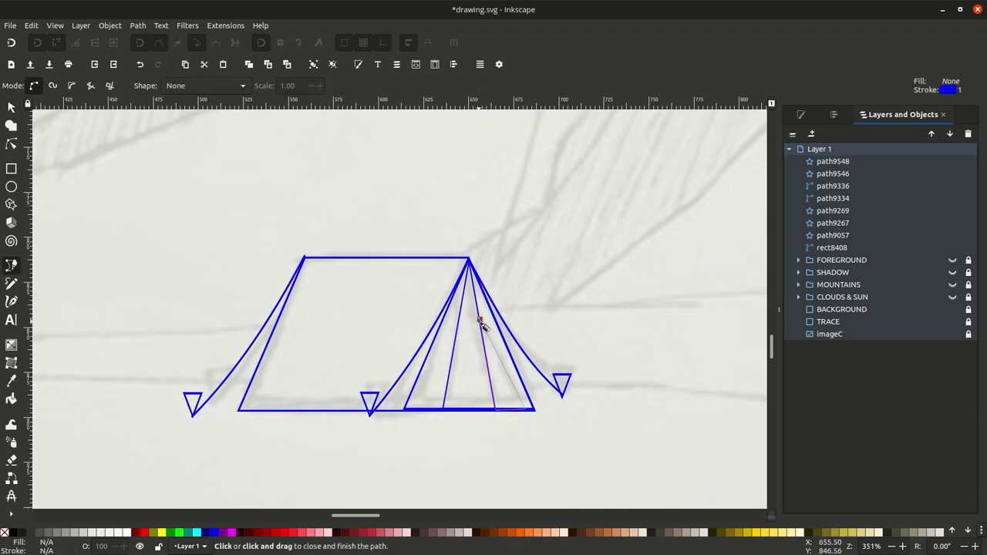
pyautogui.click(479, 319)
pyautogui.press('s')
pyautogui.click(558, 431)
# Step: Draw a closed wavy Bezier shape from near the clouds down to the tent apex and back
pyautogui.press('5')
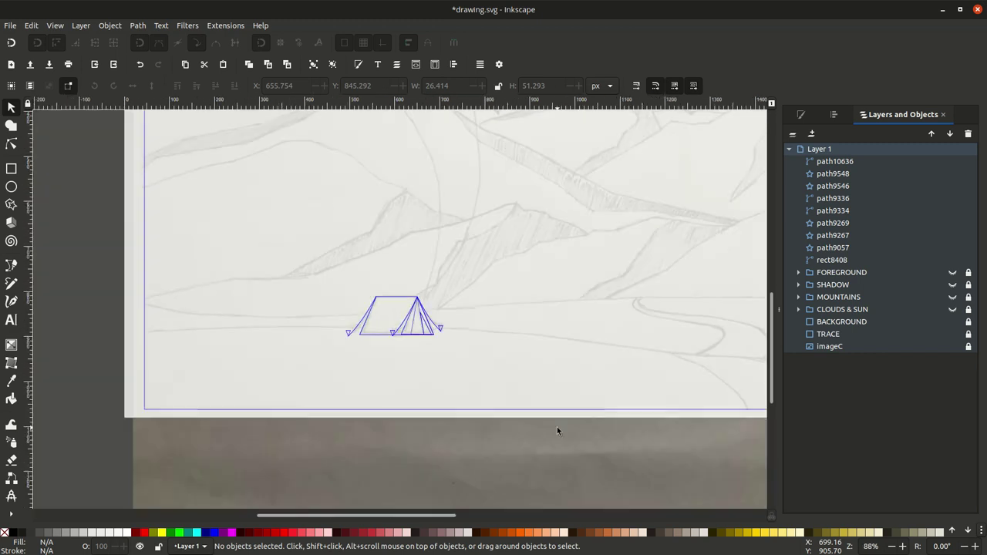
pyautogui.scroll(1, 557, 427)
pyautogui.click(11, 265)
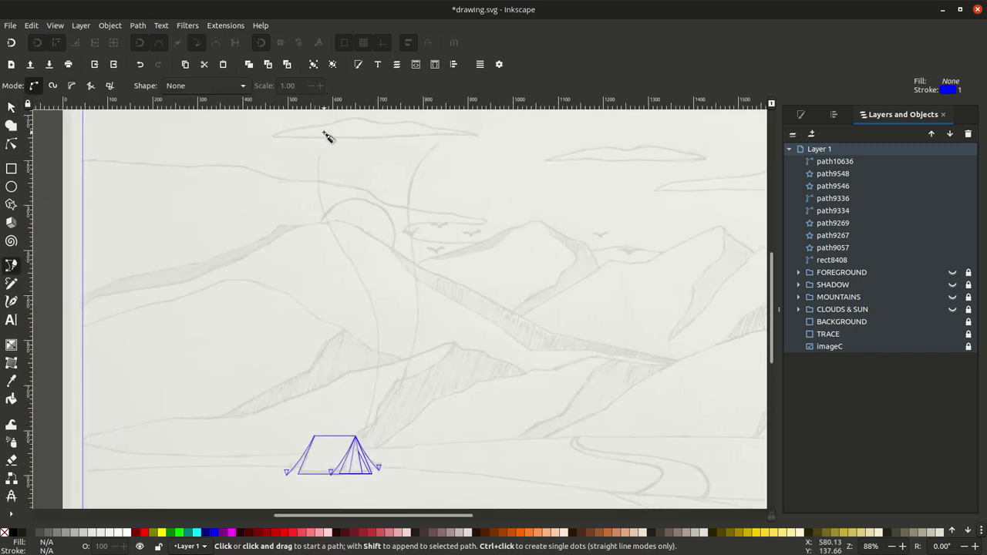
pyautogui.click(327, 132)
pyautogui.moveTo(326, 220); pyautogui.dragTo(352, 270)
pyautogui.moveTo(379, 364); pyautogui.dragTo(371, 427)
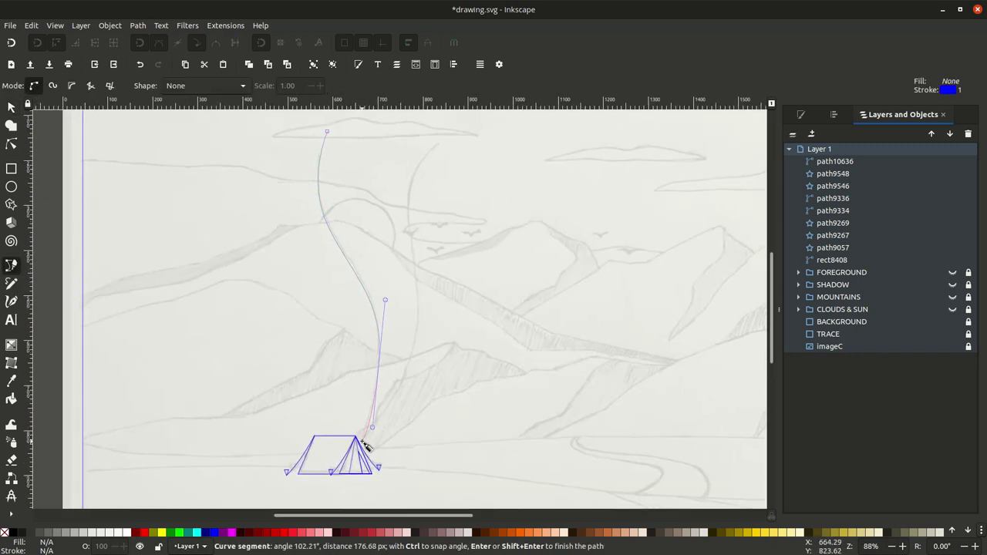
pyautogui.click(363, 447)
pyautogui.moveTo(415, 342); pyautogui.dragTo(419, 298)
pyautogui.moveTo(420, 164); pyautogui.dragTo(447, 122)
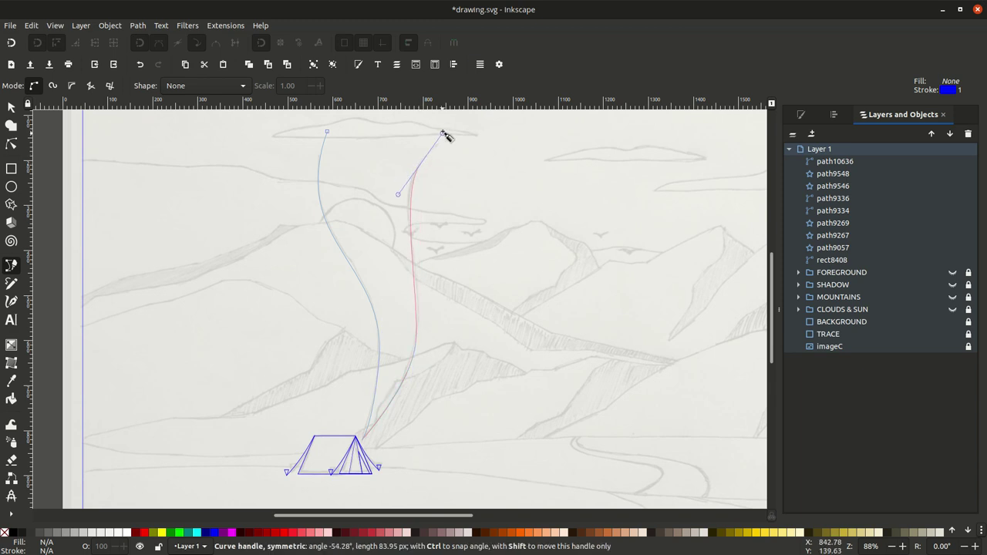
pyautogui.click(327, 132)
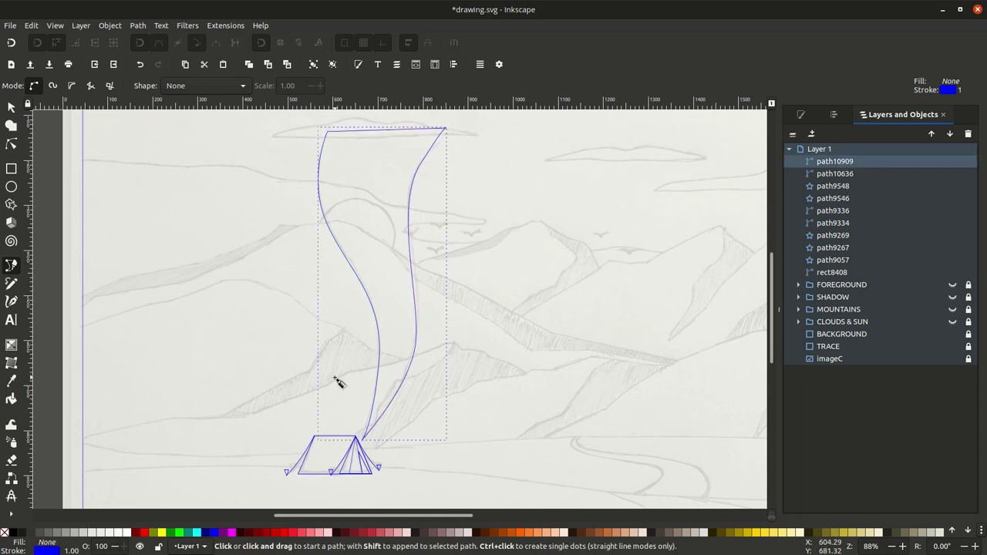
# Step: Reshape the wavy shape's right edge by moving one node
pyautogui.press('n')
pyautogui.moveTo(415, 346); pyautogui.dragTo(416, 335)
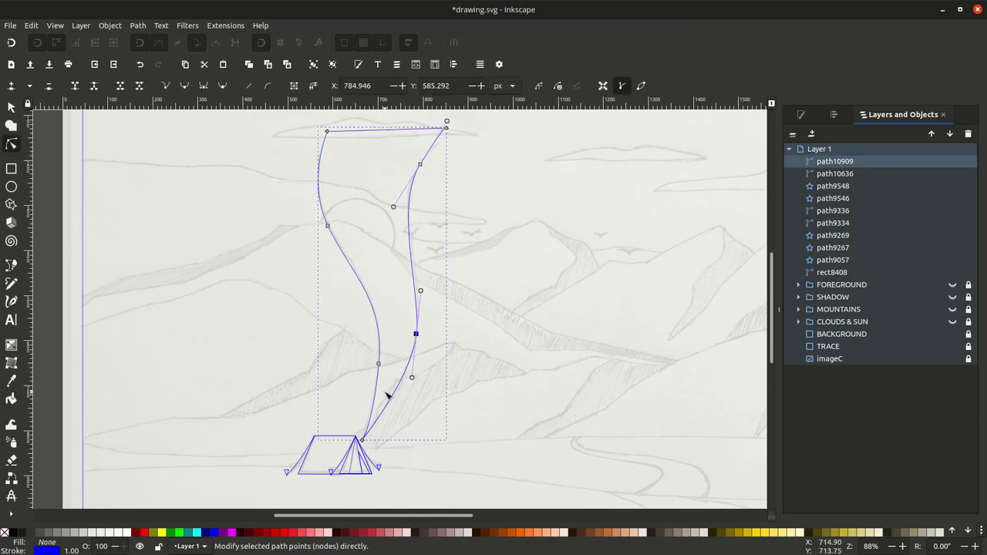
pyautogui.click(12, 108)
pyautogui.press('Escape')
# Step: Group all the tent, peg, guy-line and ribbon drawings and name the group CAMP
pyautogui.press('5')
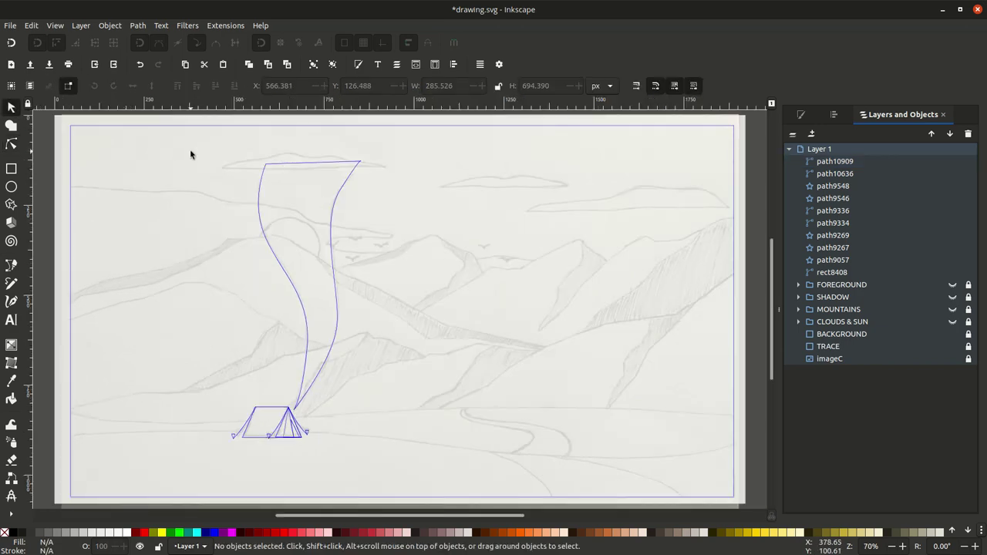
pyautogui.moveTo(190, 154); pyautogui.dragTo(403, 477)
pyautogui.rightClick(299, 126)
pyautogui.click(370, 366)
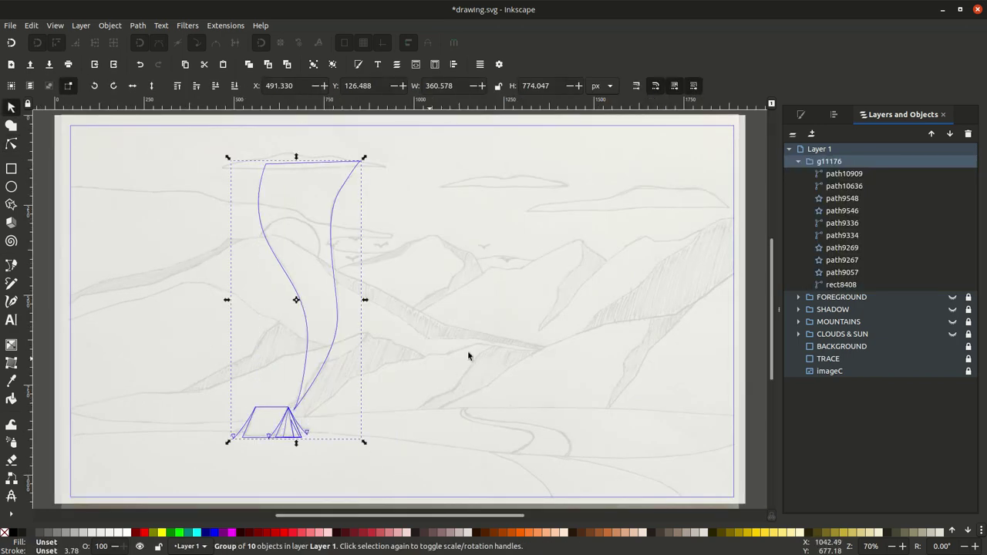
pyautogui.doubleClick(829, 162)
pyautogui.write('CAMP')
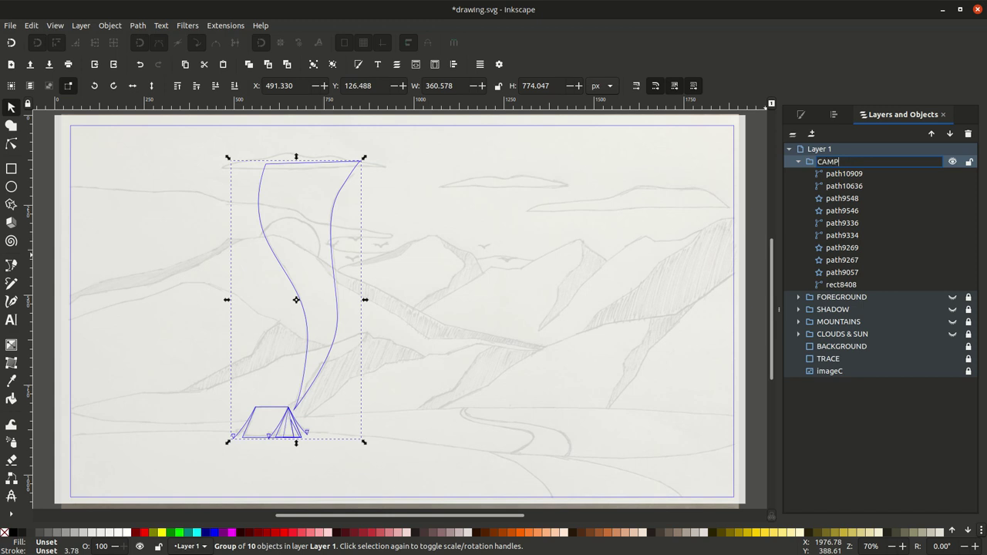
pyautogui.press('Return')
pyautogui.click(798, 163)
# Step: Start a small bird outline in the sky with straight segments
pyautogui.click(432, 278)
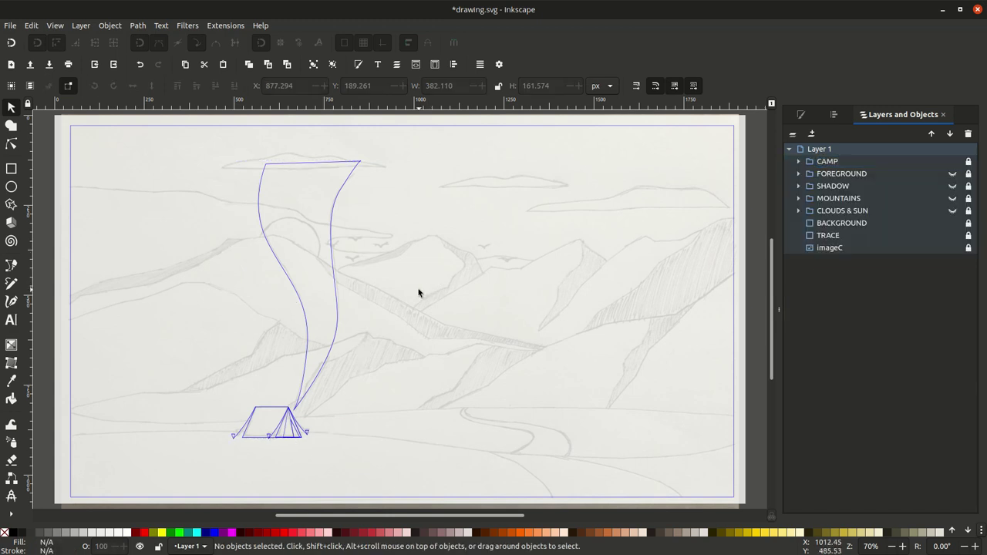
pyautogui.press('b')
pyautogui.click(406, 196)
pyautogui.click(405, 226)
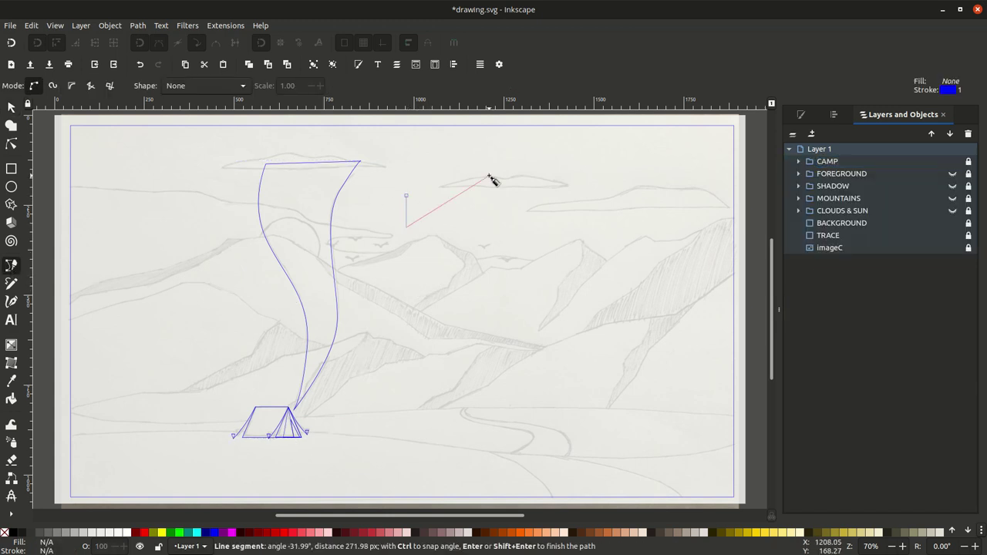
# Step: Close the first bird outline into a small triangle
pyautogui.click(407, 196)
pyautogui.press('n')
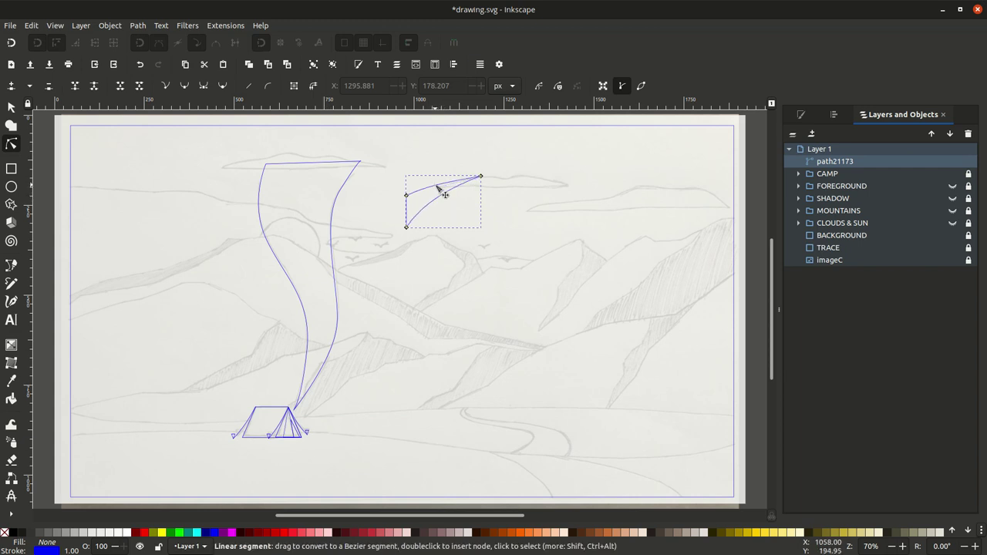
pyautogui.click(248, 66)
pyautogui.press('s')
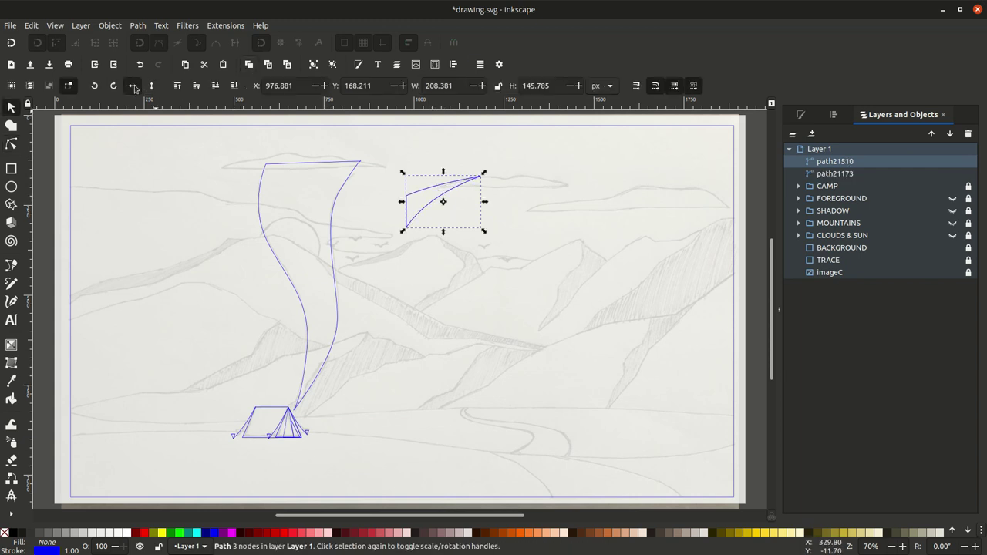
# Step: Shrink the bird, move it among the mountains, and leave copies in place
pyautogui.moveTo(467, 218)
pyautogui.mouseDown()
pyautogui.moveTo(395, 220)
pyautogui.moveTo(469, 277)
pyautogui.mouseUp()
pyautogui.hotkey('ctrl', 'z')
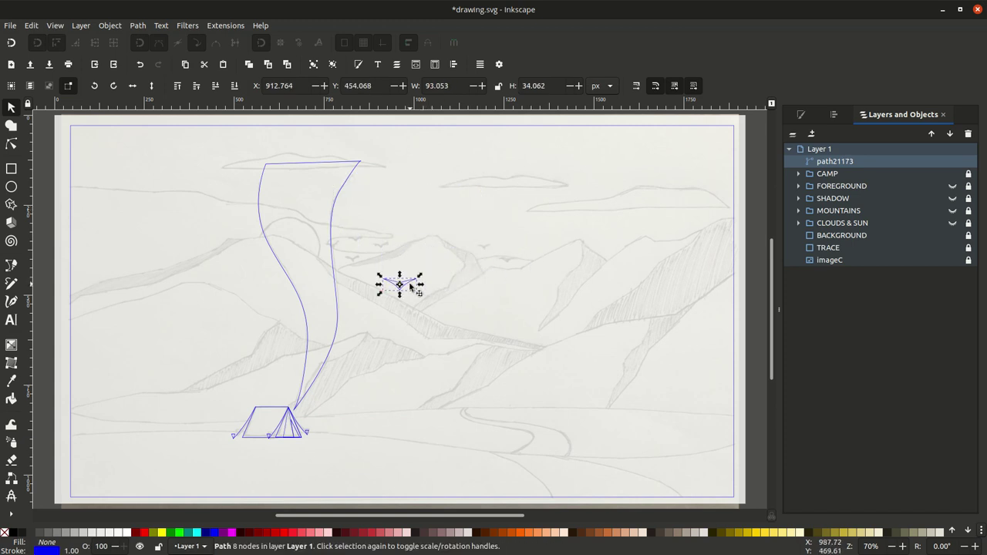
pyautogui.moveTo(403, 283)
pyautogui.mouseDown()
pyautogui.moveTo(518, 262)
pyautogui.moveTo(336, 245)
pyautogui.mouseUp()
pyautogui.press('space')
pyautogui.press('space')
pyautogui.press('space')
pyautogui.press('space')
pyautogui.press('space')
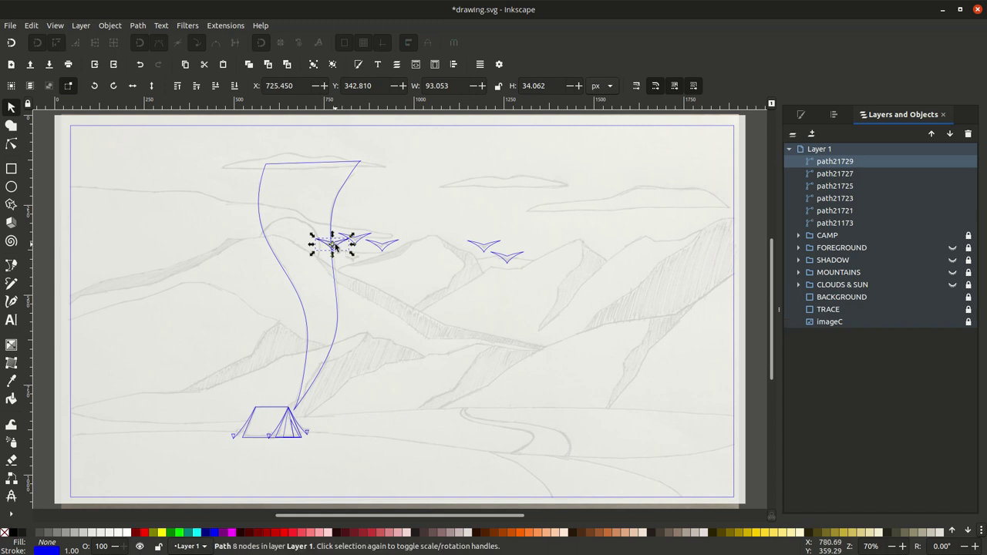
# Step: Nudge the birds into position, then select all six and group them with Ctrl+G
pyautogui.moveTo(569, 210); pyautogui.dragTo(520, 277)
pyautogui.click(516, 260)
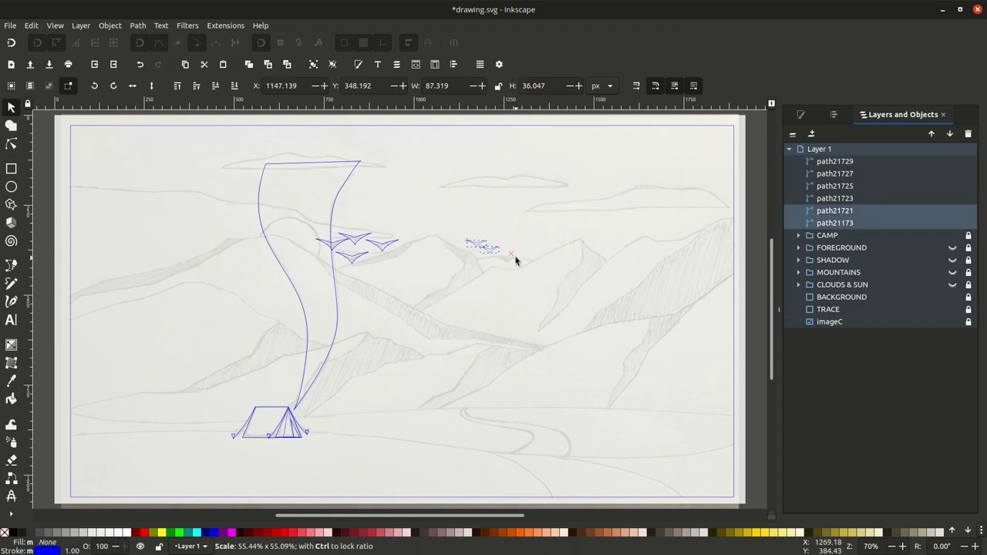
pyautogui.click(510, 263)
pyautogui.click(487, 245)
pyautogui.moveTo(408, 220); pyautogui.dragTo(310, 285)
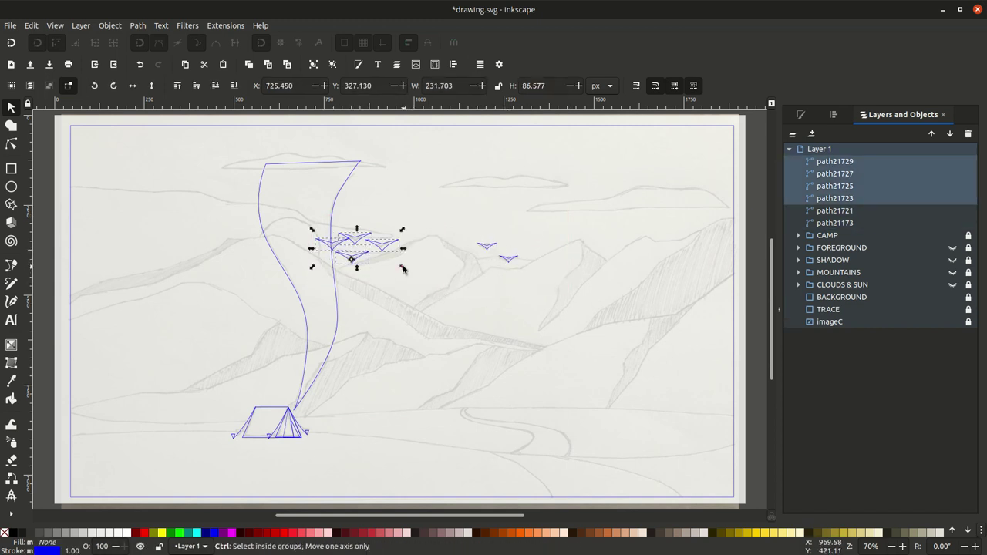
pyautogui.click(366, 242)
pyautogui.moveTo(339, 239); pyautogui.dragTo(362, 239)
pyautogui.click(332, 244)
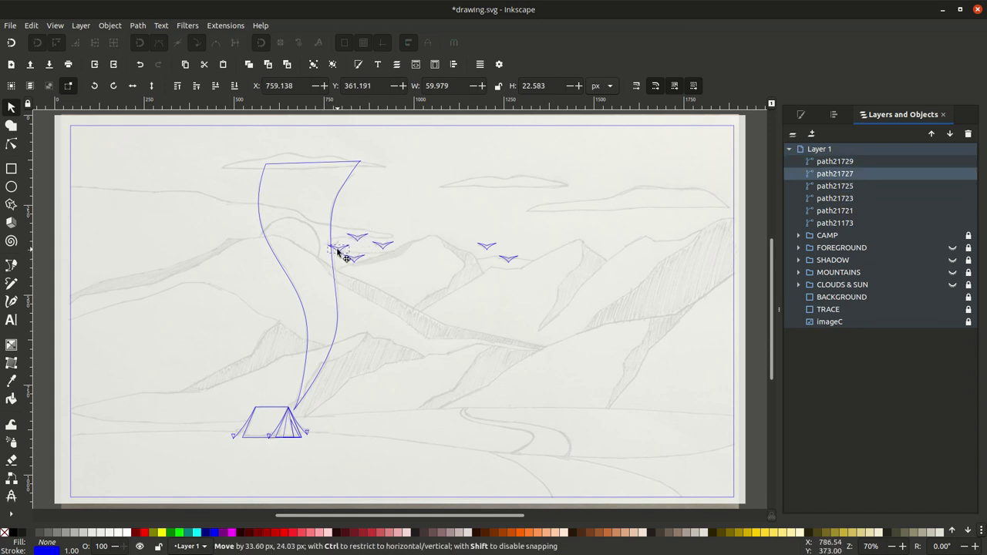
pyautogui.click(361, 210)
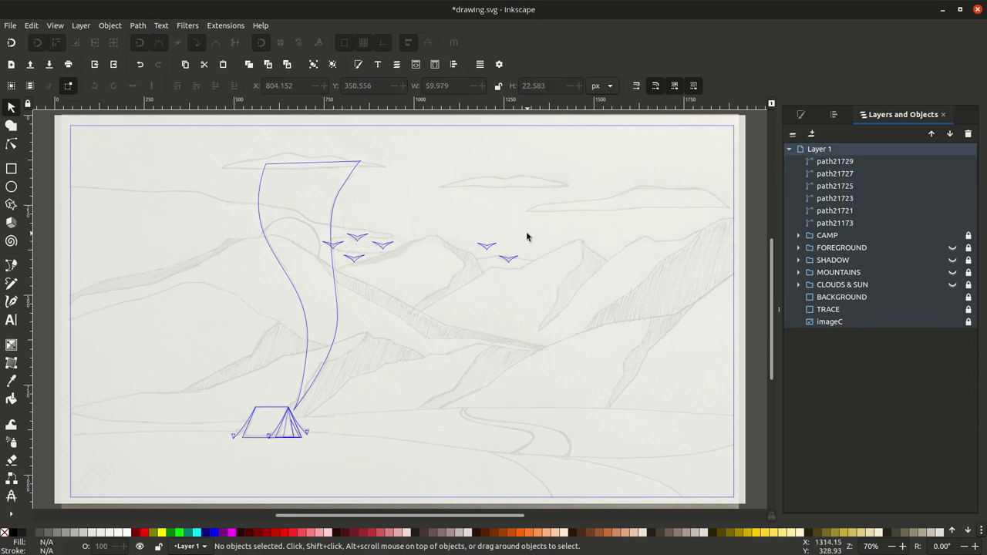
pyautogui.moveTo(528, 236); pyautogui.dragTo(293, 306)
pyautogui.hotkey('ctrl', 'g')
# Step: Rename the bird group BIRDS and save the drawing
pyautogui.doubleClick(828, 161)
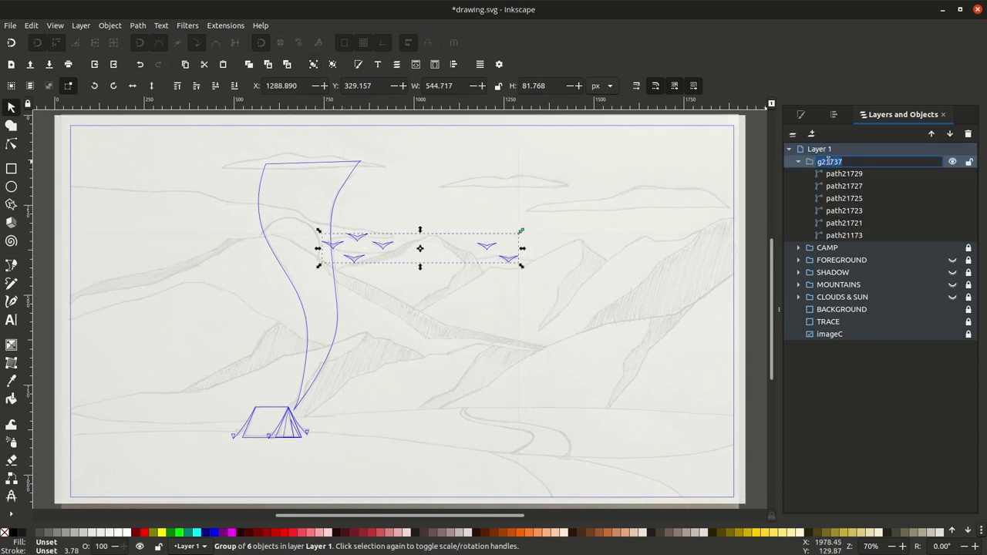
pyautogui.write('BIRDS')
pyautogui.press('Return')
pyautogui.press('Escape')
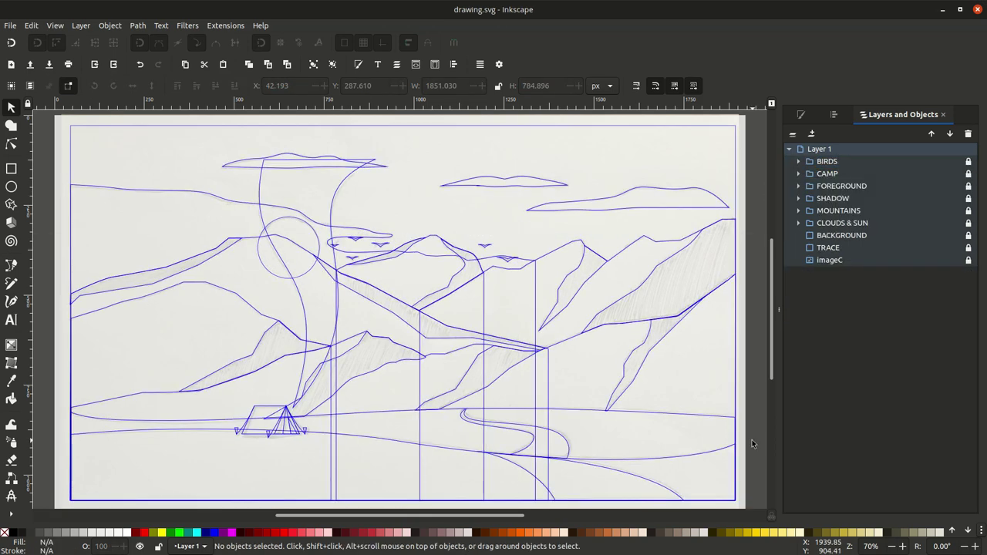
# Step: Zoom out and hide all drawing layers and the reference sketch
pyautogui.press('-')
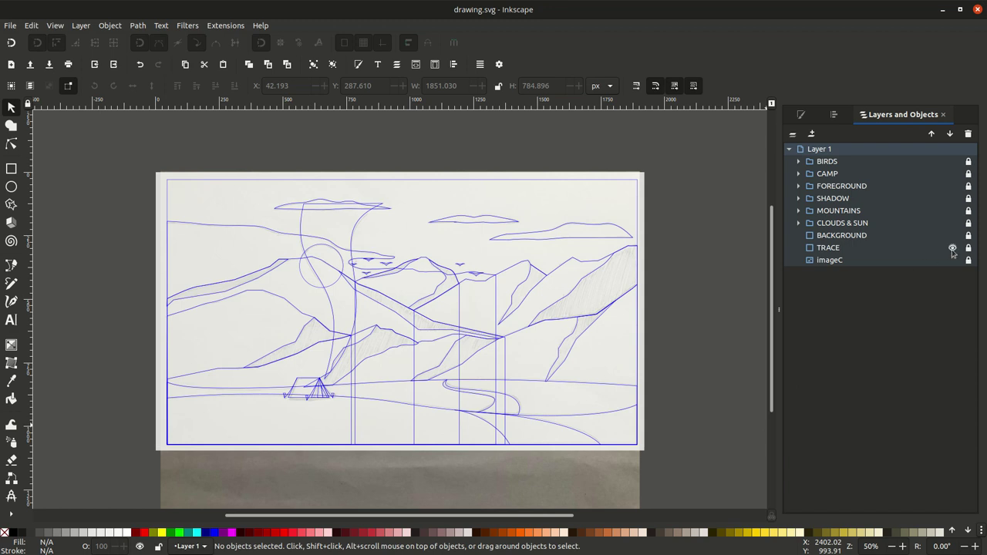
pyautogui.doubleClick(951, 249)
pyautogui.moveTo(956, 226)
pyautogui.mouseDown()
pyautogui.moveTo(953, 161)
pyautogui.moveTo(952, 260)
pyautogui.mouseUp()
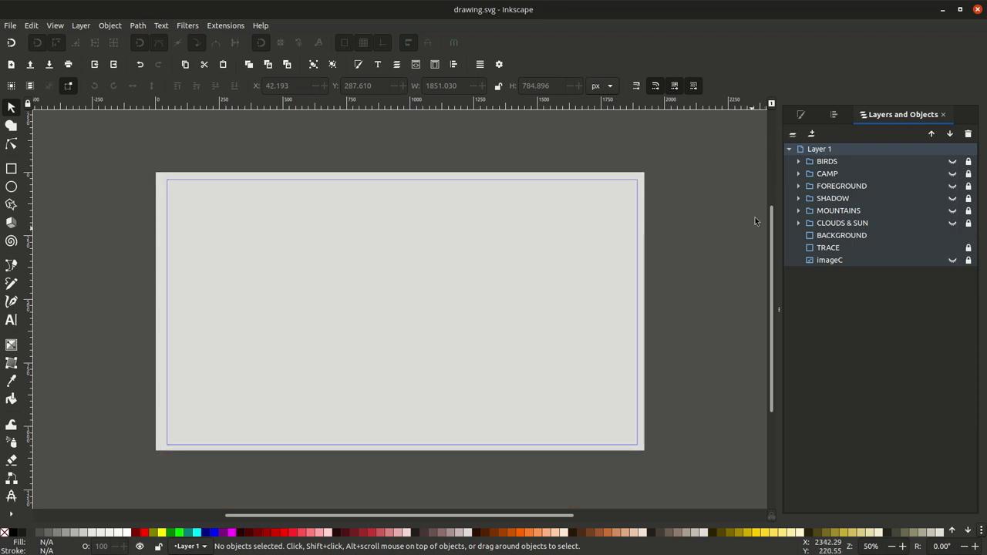
pyautogui.hotkey('ctrl', 'shift', 'f')
# Step: Give the page-sized background rectangle a linear gradient fill
pyautogui.click(636, 284)
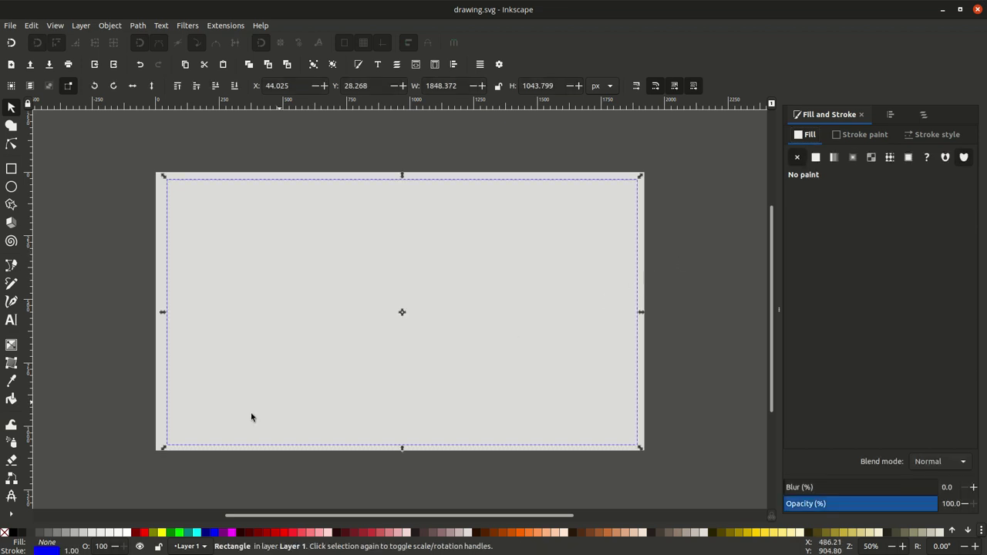
pyautogui.click(125, 532)
pyautogui.click(834, 158)
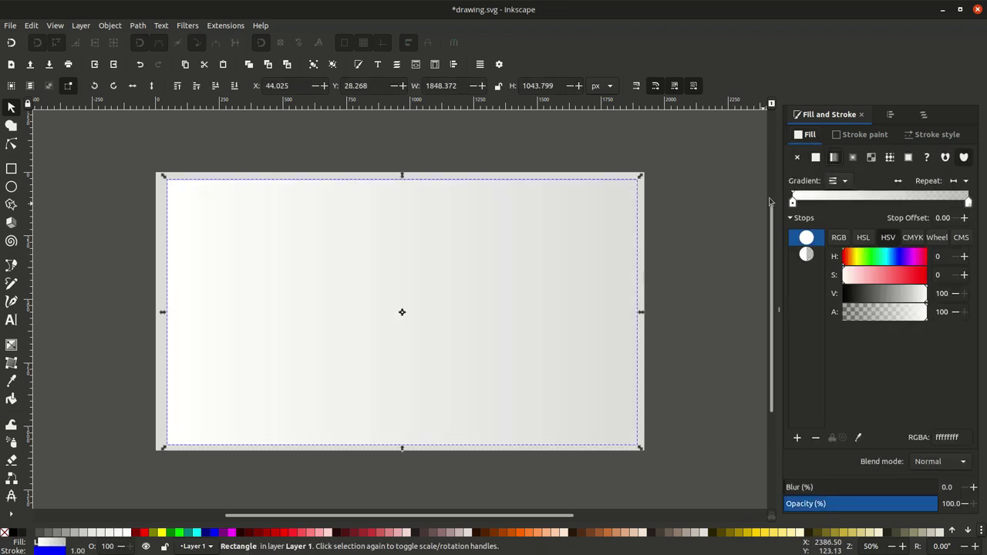
pyautogui.click(12, 346)
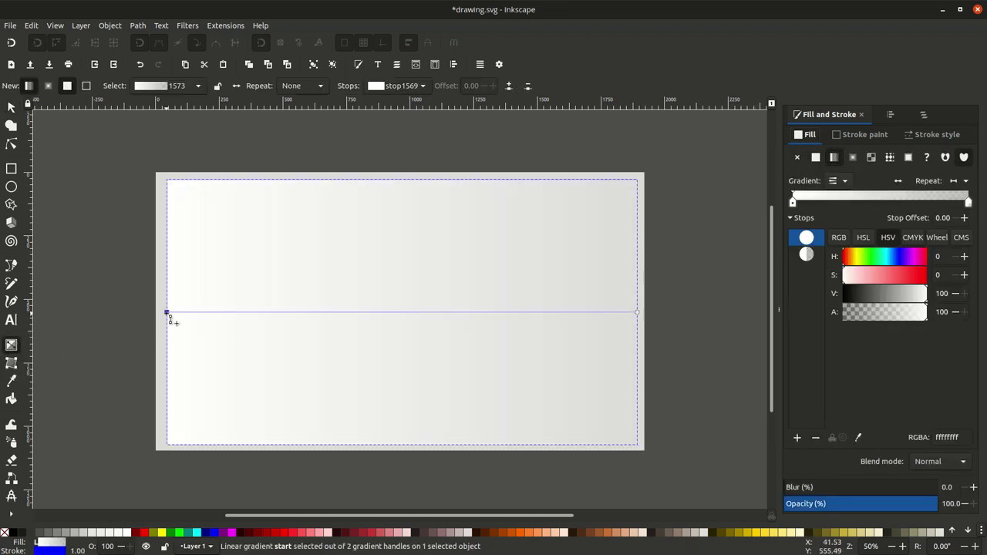
pyautogui.click(795, 259)
# Step: Set gradient stops to HSV 136/46/93 and 55/32/100 at full alpha, running top to bottom
pyautogui.click(806, 239)
pyautogui.write('6')
pyautogui.press('Tab')
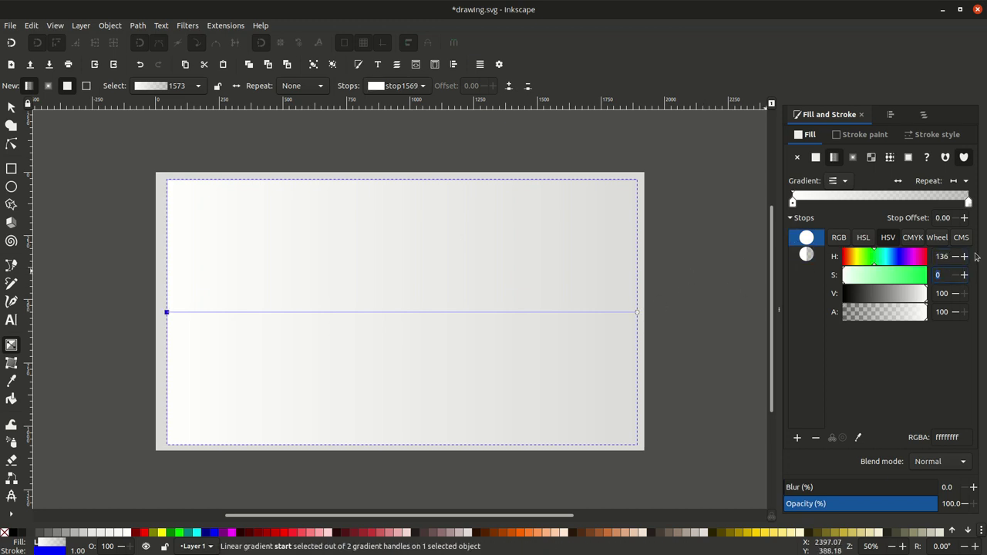
pyautogui.write('6')
pyautogui.press('Tab')
pyautogui.write('93')
pyautogui.press('Tab')
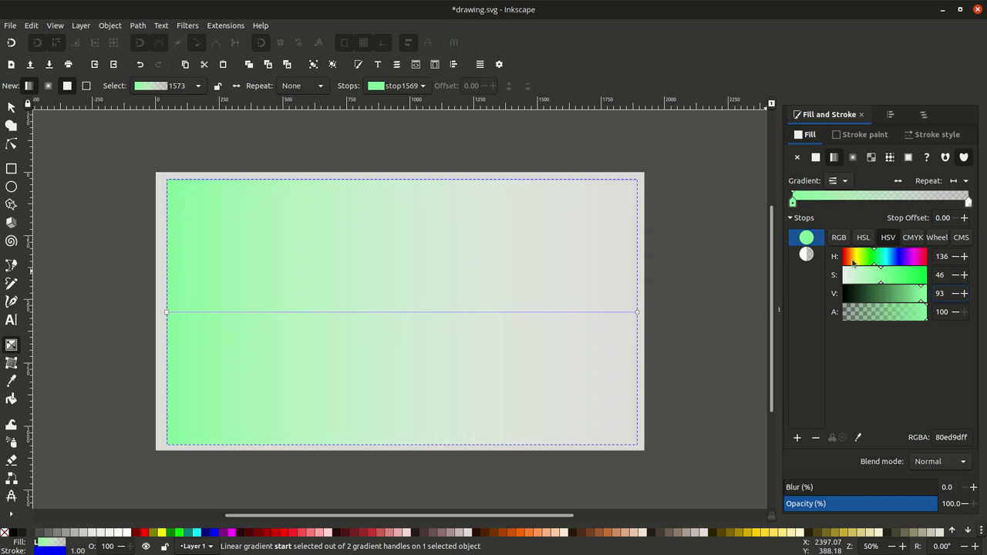
pyautogui.click(806, 254)
pyautogui.press('Tab')
pyautogui.write('32')
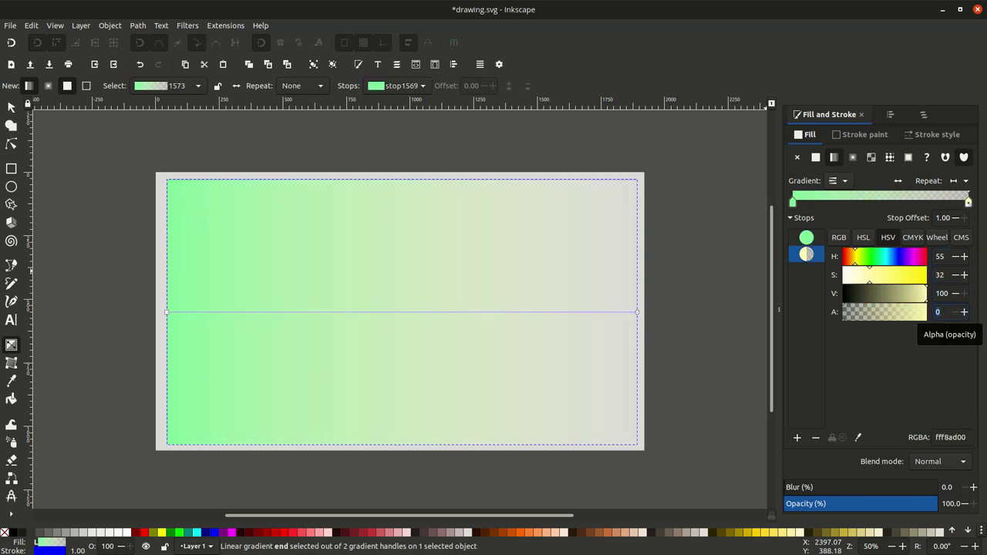
pyautogui.write('100')
pyautogui.press('Return')
pyautogui.moveTo(399, 129); pyautogui.dragTo(397, 313)
pyautogui.click(11, 107)
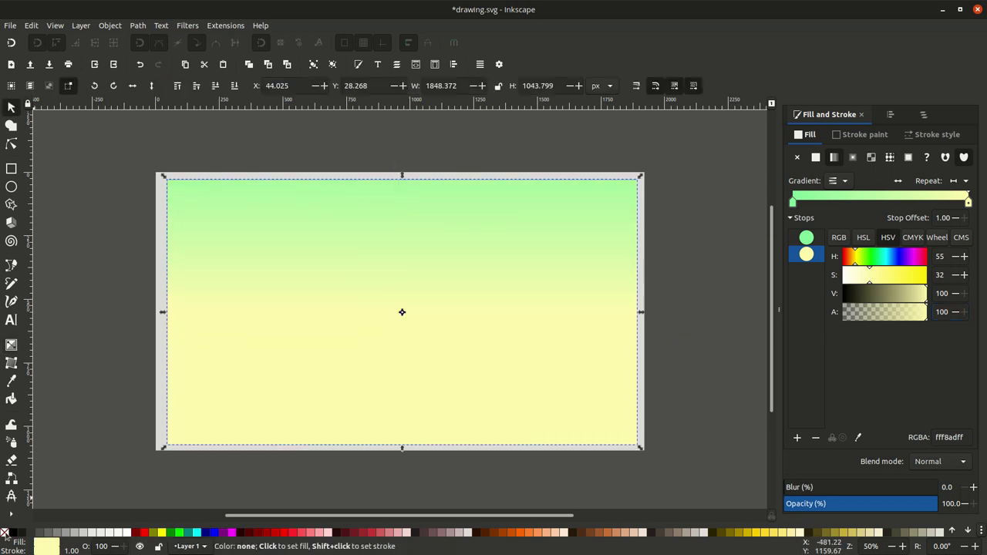
# Step: Show and unlock the CLOUDS & SUN layer and fill the sun circle solid white
pyautogui.click(104, 474)
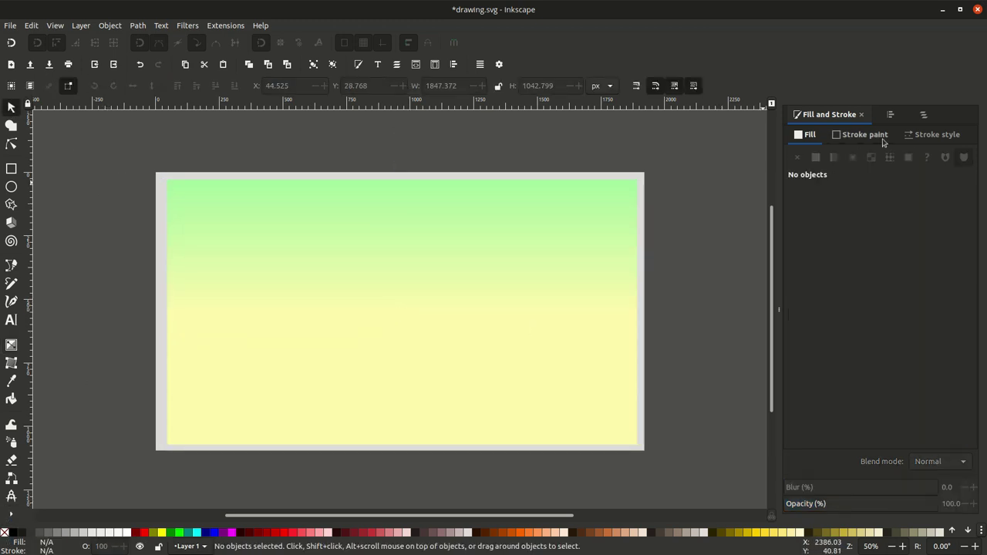
pyautogui.click(923, 114)
pyautogui.click(969, 237)
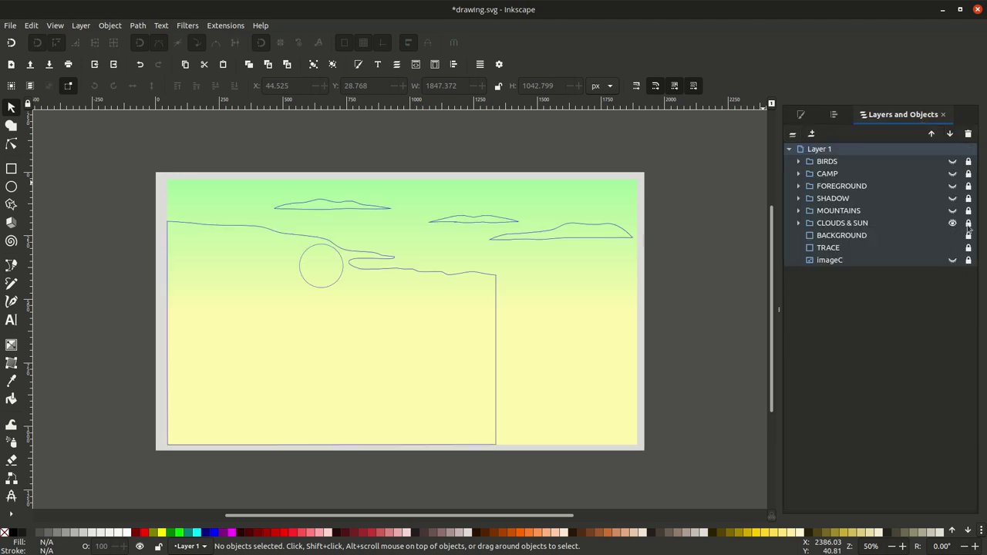
pyautogui.click(801, 114)
pyautogui.click(633, 238)
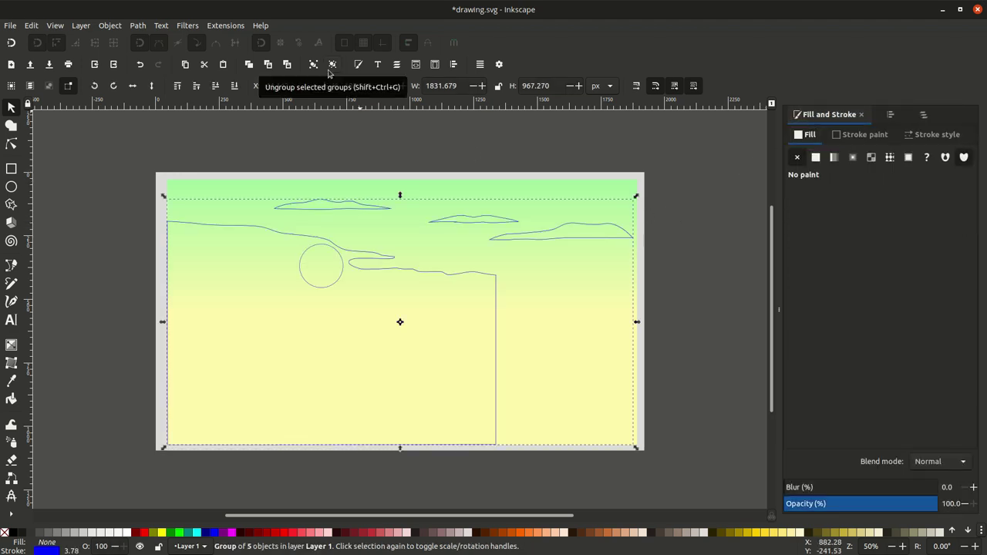
pyautogui.click(123, 532)
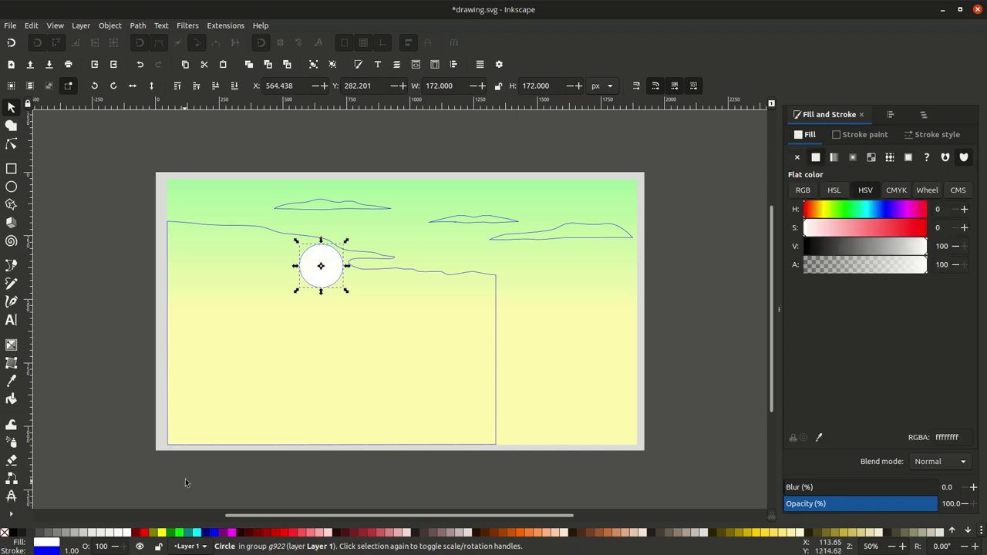
# Step: Fill the long horizon shape and three clouds with 60%-opaque white
pyautogui.click(391, 272)
pyautogui.keyDown('shift'); pyautogui.click(511, 238); pyautogui.keyUp('shift')
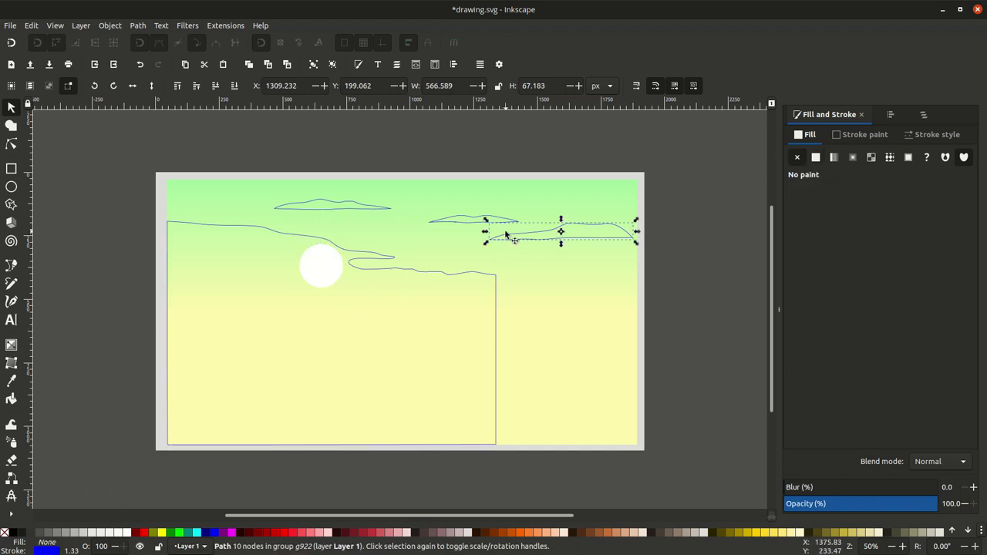
pyautogui.keyDown('shift'); pyautogui.click(466, 220); pyautogui.keyUp('shift')
pyautogui.keyDown('shift'); pyautogui.click(376, 208); pyautogui.keyUp('shift')
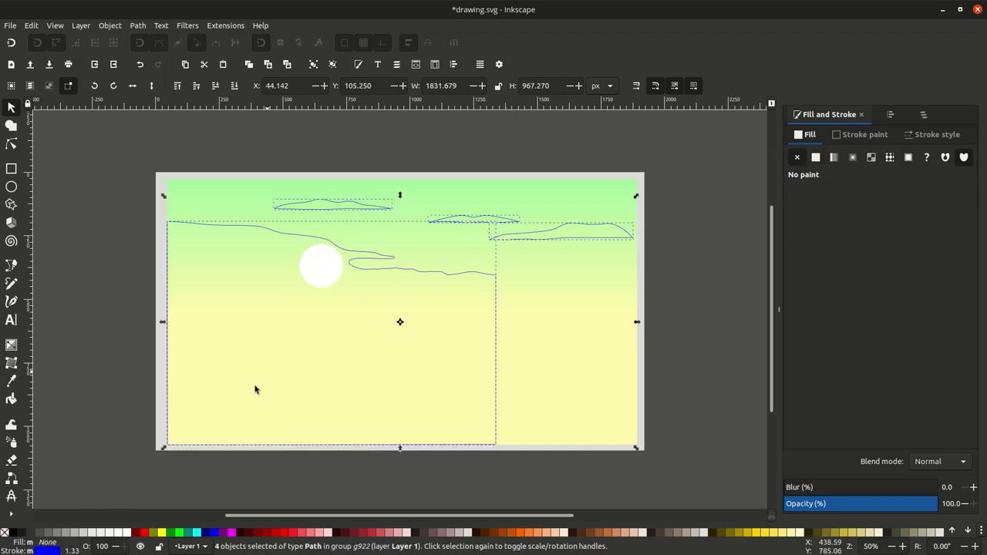
pyautogui.click(124, 532)
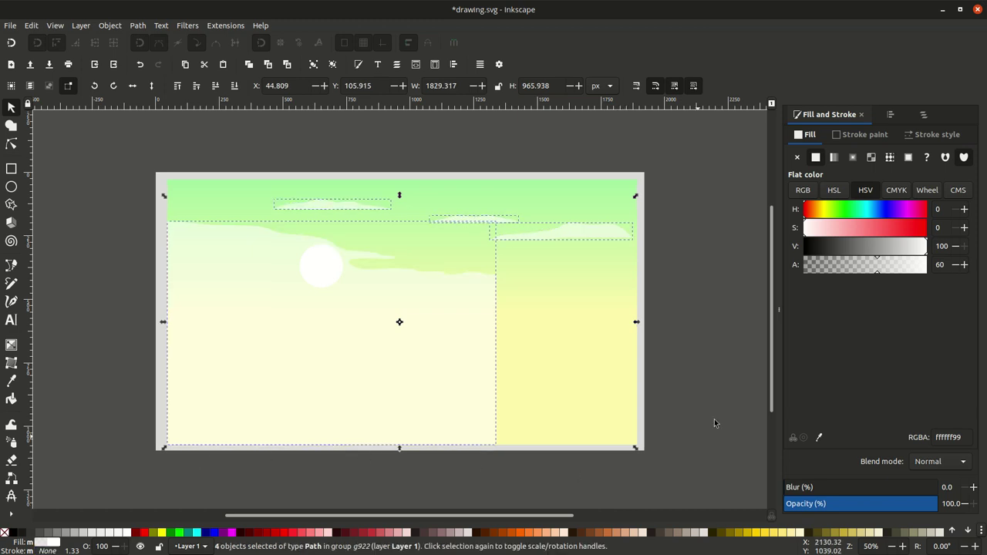
# Step: Hide and collapse the CLOUDS & SUN layer again
pyautogui.click(730, 270)
pyautogui.click(923, 114)
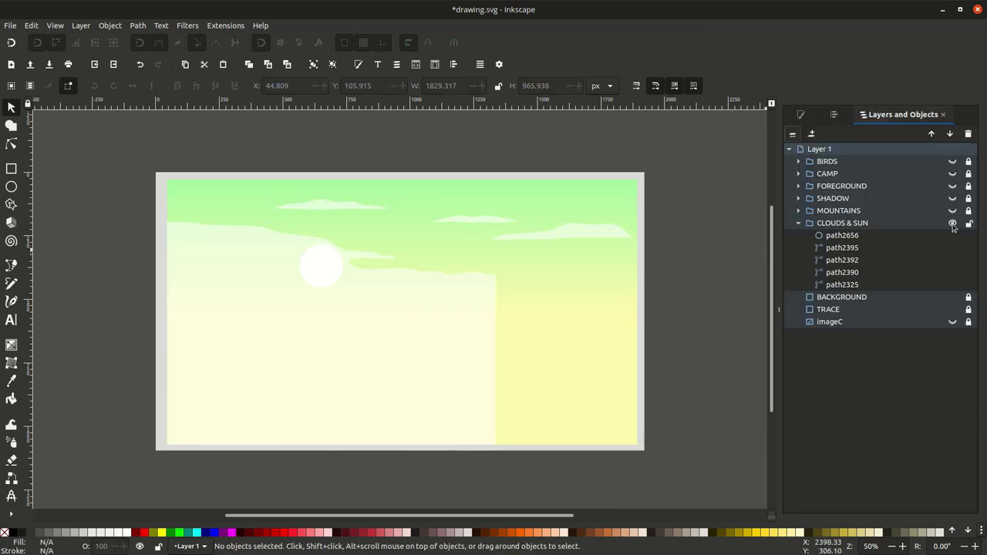
pyautogui.click(952, 224)
pyautogui.click(798, 223)
# Step: Unhide the MOUNTAINS layer and give the back mountain range a linear gradient fill
pyautogui.click(798, 210)
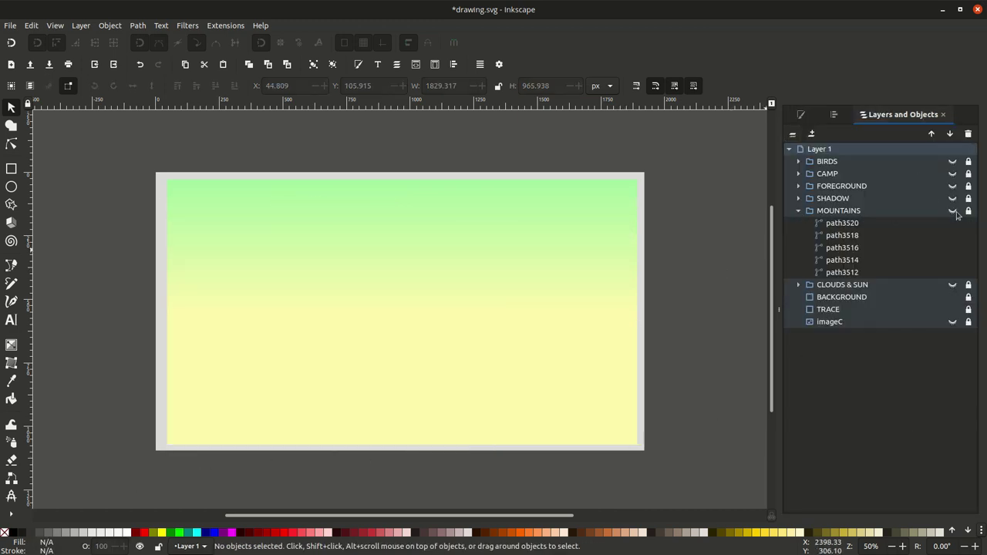
pyautogui.click(952, 211)
pyautogui.click(800, 114)
pyautogui.click(623, 301)
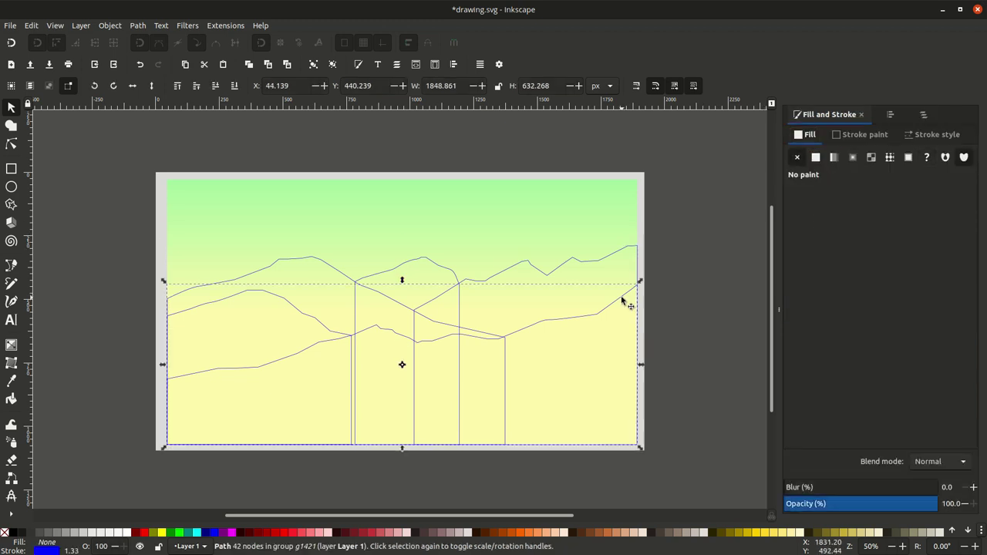
pyautogui.click(127, 532)
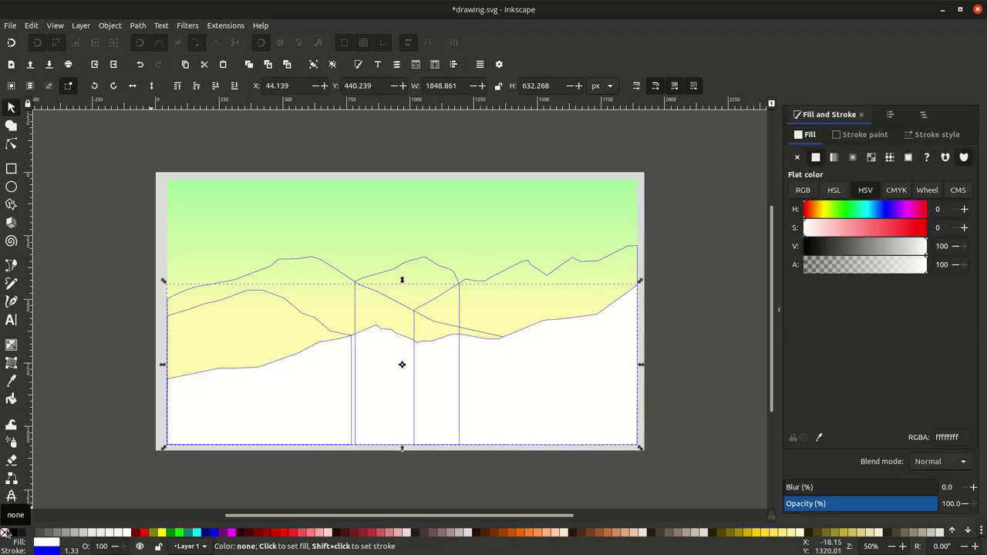
pyautogui.click(834, 156)
# Step: Set the back range's gradient start stop to teal H185 S100 V30
pyautogui.press('g')
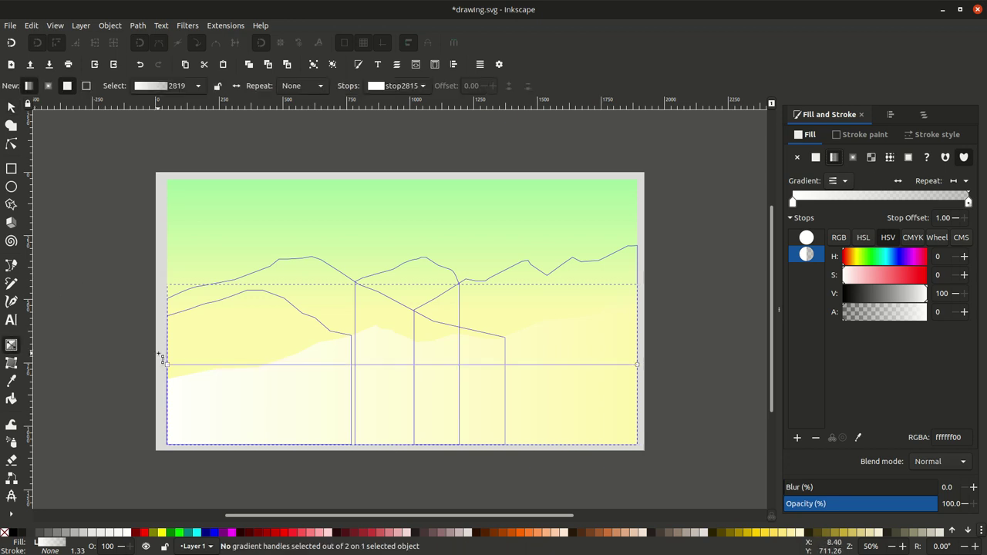
pyautogui.write('185')
pyautogui.press('Tab')
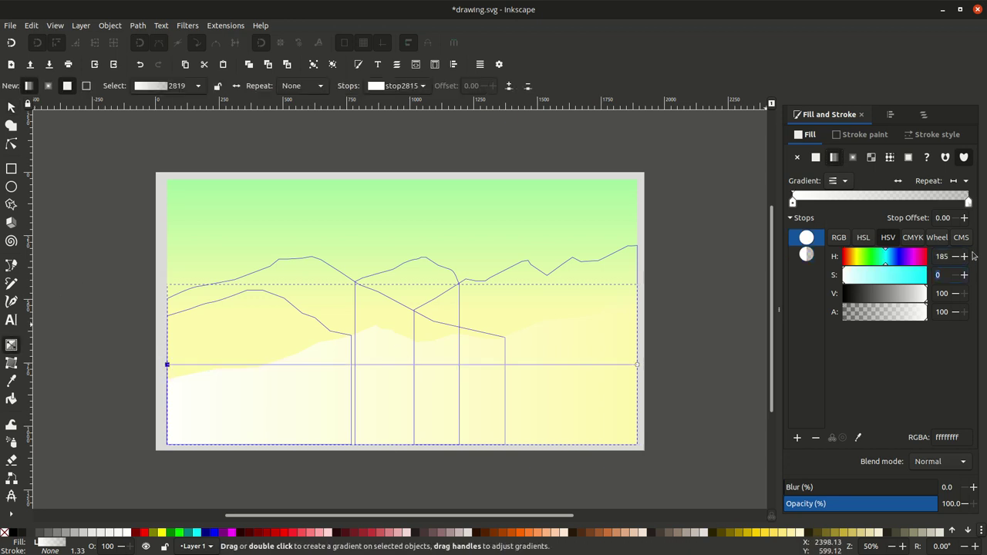
pyautogui.write('100')
pyautogui.press('Tab')
pyautogui.write('30')
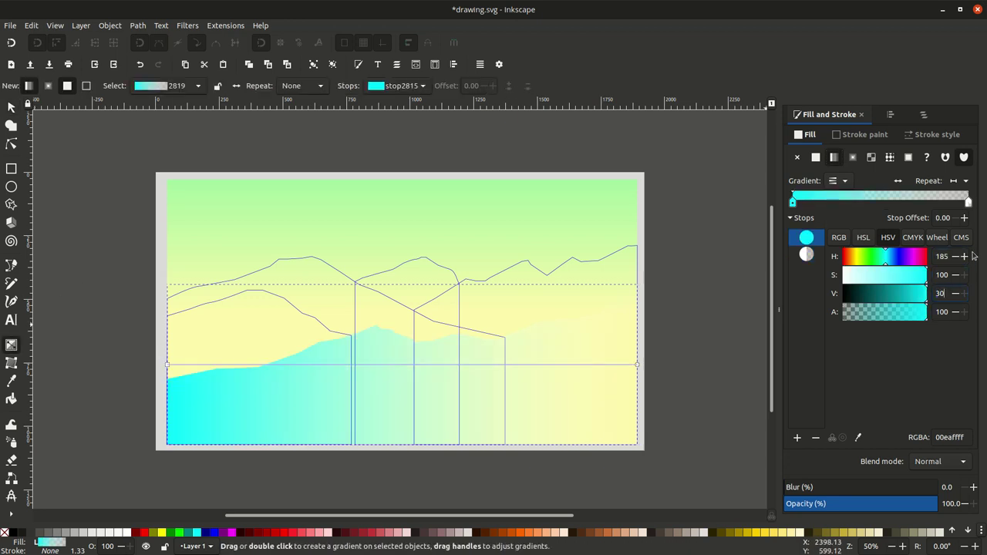
pyautogui.press('Tab')
# Step: Set the back range's end stop to H171 and make the gradient run vertically from the peaks
pyautogui.click(807, 256)
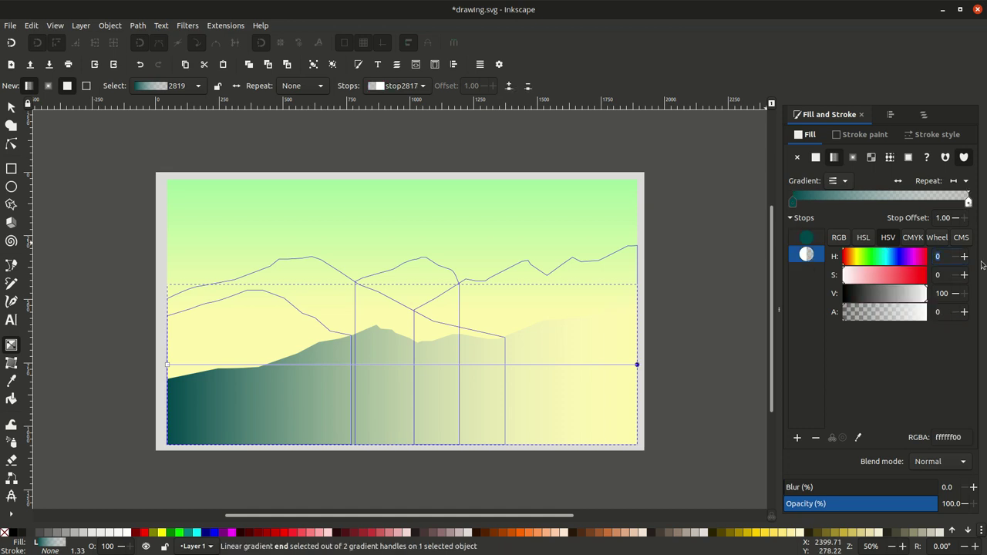
pyautogui.press('Tab')
pyautogui.write('49')
pyautogui.press('Tab')
pyautogui.write('62')
pyautogui.press('Tab')
pyautogui.write('100')
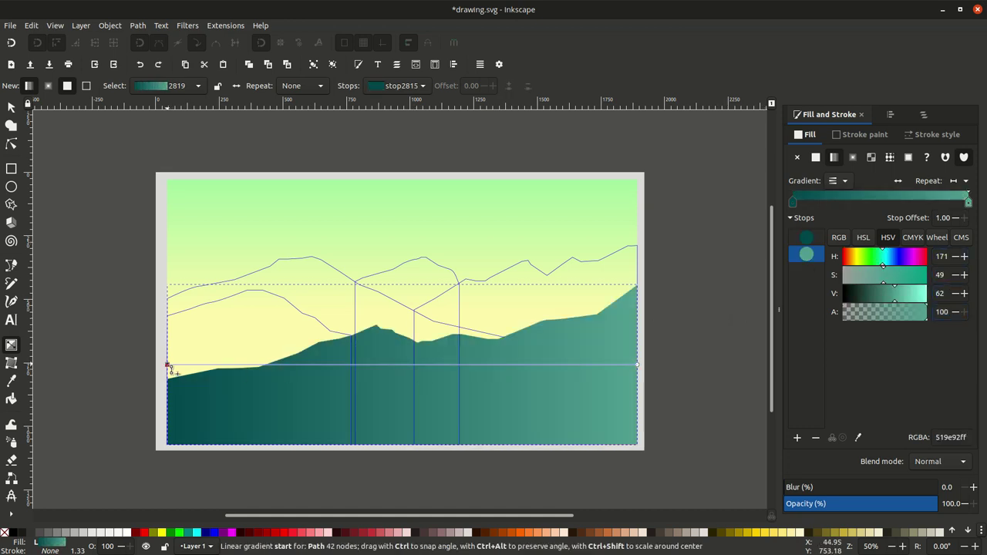
pyautogui.moveTo(167, 364); pyautogui.dragTo(429, 360)
pyautogui.moveTo(637, 364); pyautogui.dragTo(430, 500)
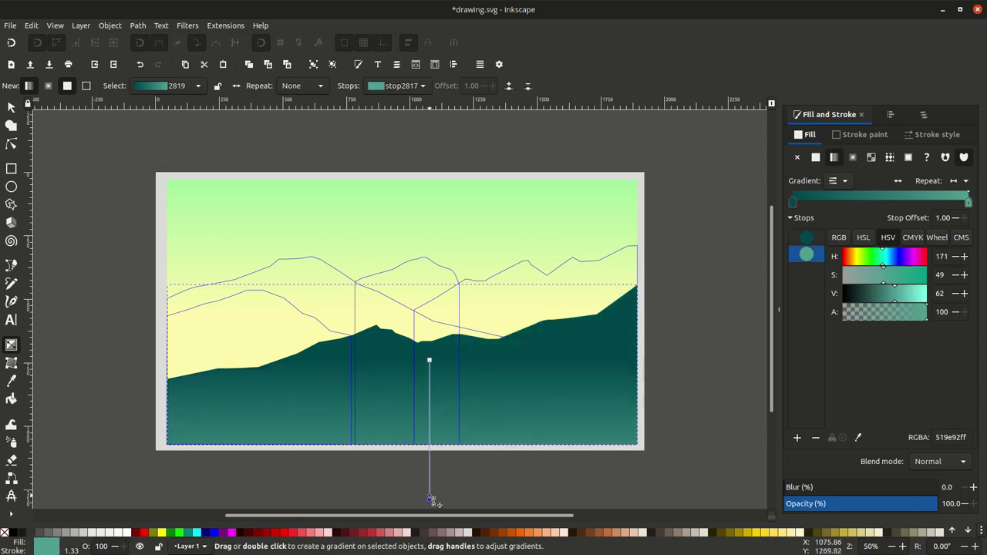
# Step: Give the left mountain shape a linear gradient fill
pyautogui.press('s')
pyautogui.click(259, 292)
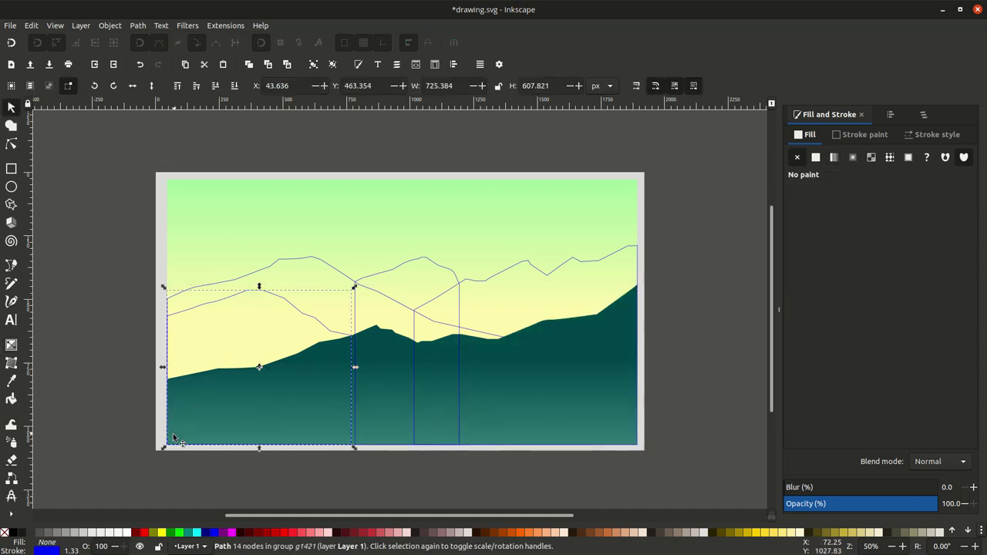
pyautogui.click(86, 532)
pyautogui.click(833, 156)
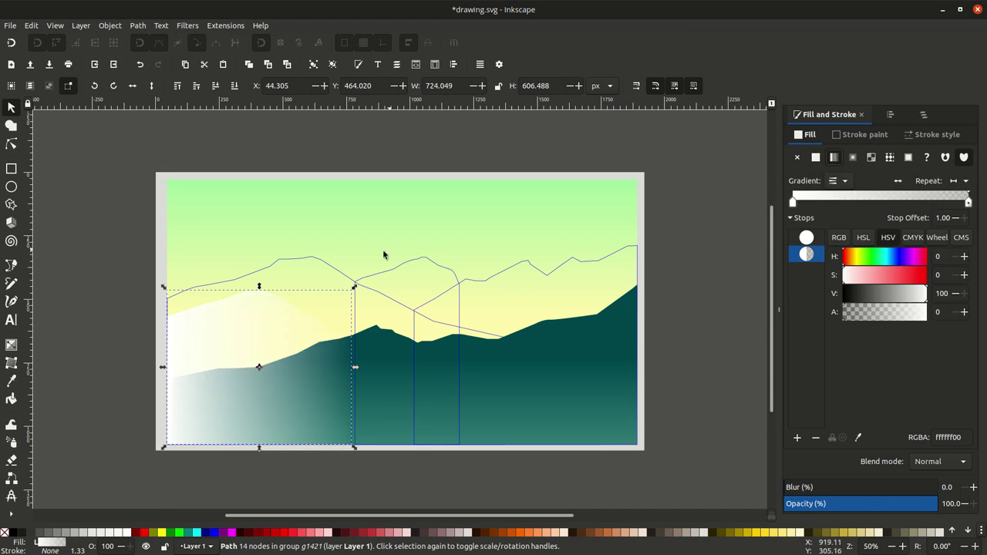
pyautogui.press('g')
# Step: Set the left mountain's start stop to deep teal H183 S100 V49
pyautogui.click(806, 239)
pyautogui.write('1')
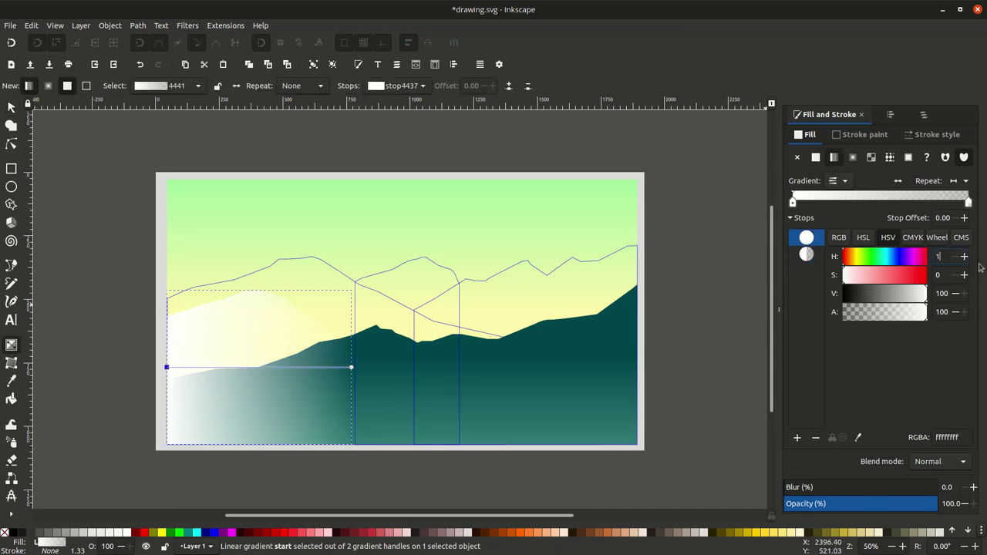
pyautogui.write('83')
pyautogui.press('Tab')
pyautogui.write('100')
pyautogui.press('Tab')
pyautogui.write('49')
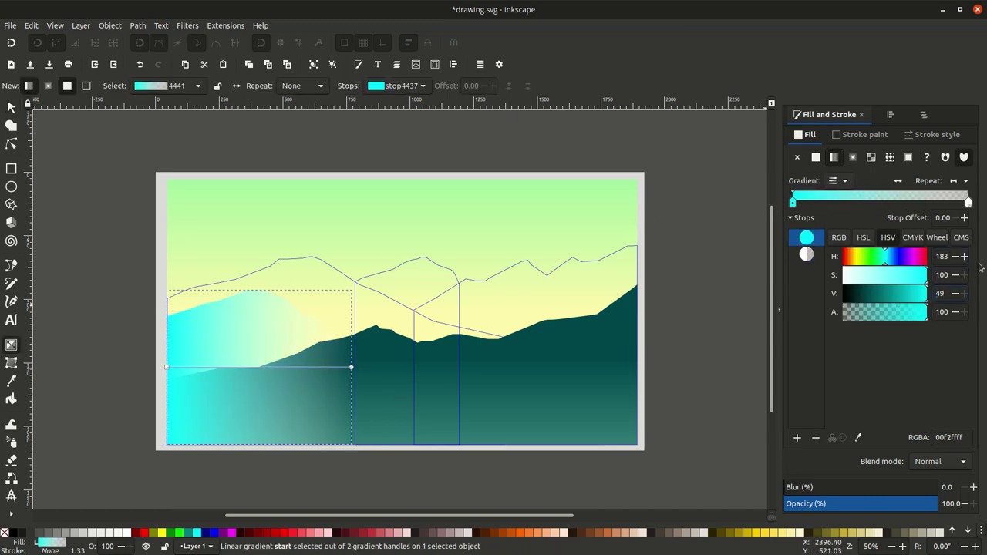
pyautogui.press('Tab')
# Step: Set the left mountain's end stop to pale green H139 S24 V80 A100
pyautogui.click(807, 254)
pyautogui.tripleClick(943, 256)
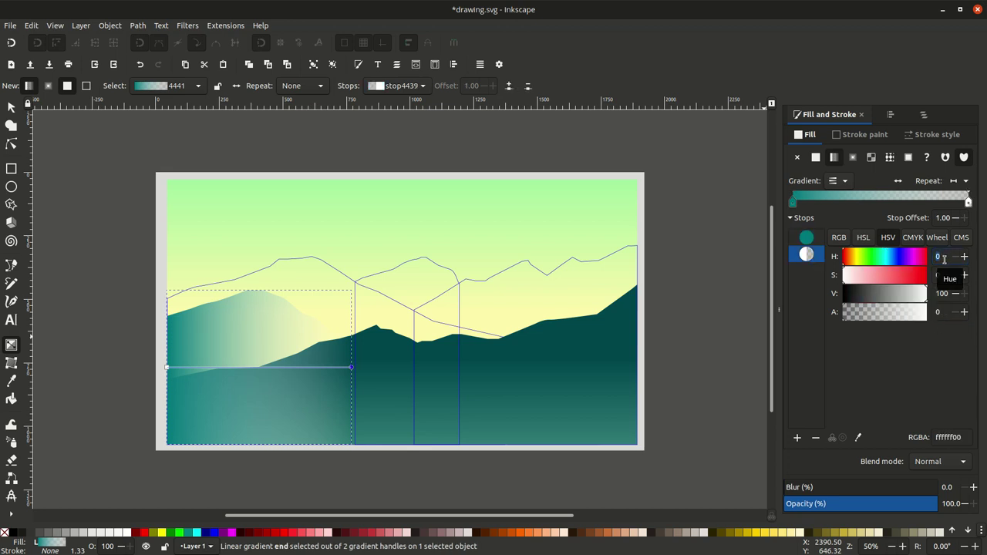
pyautogui.write('139')
pyautogui.press('Tab')
pyautogui.write('24')
pyautogui.press('Tab')
pyautogui.write('80')
pyautogui.press('Tab')
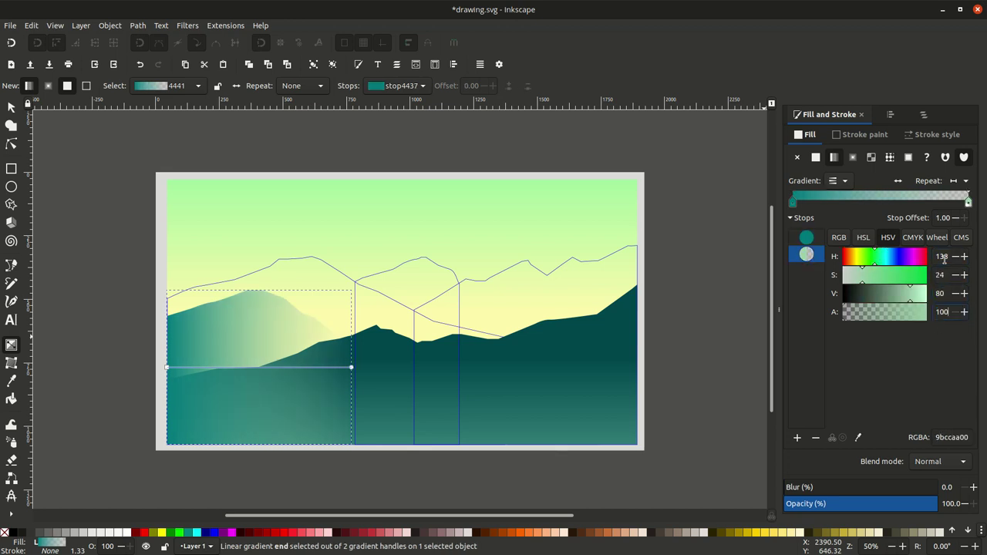
pyautogui.write('100')
pyautogui.press('Return')
# Step: Redraw the gradient vertically down the left mountain and lower it behind the dark mountain
pyautogui.moveTo(298, 350)
pyautogui.mouseDown()
pyautogui.moveTo(353, 363)
pyautogui.moveTo(357, 375)
pyautogui.moveTo(296, 479)
pyautogui.mouseUp()
pyautogui.click(11, 107)
pyautogui.click(214, 332)
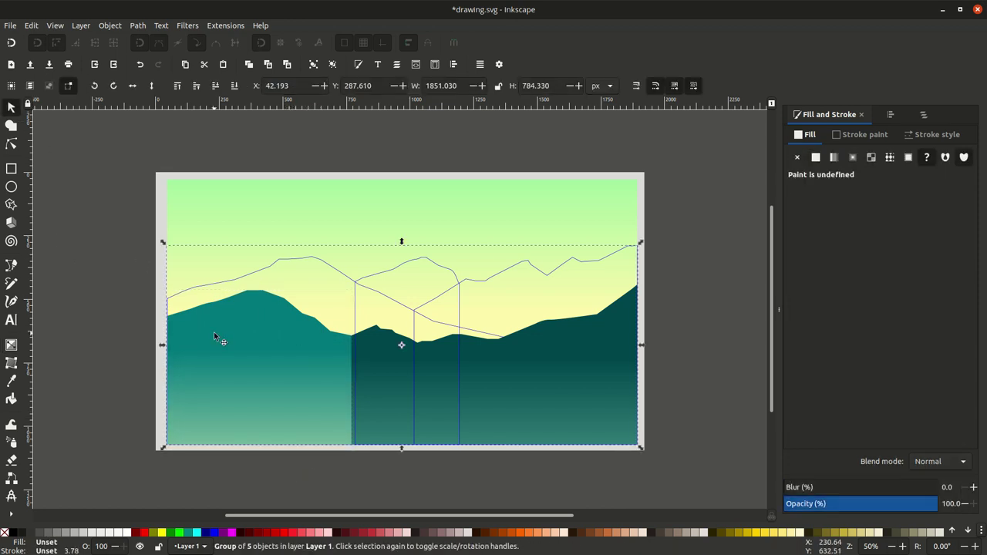
pyautogui.keyDown('ctrl'); pyautogui.click(227, 301); pyautogui.keyUp('ctrl')
pyautogui.click(213, 87)
# Step: Give the middle mountain a linear gradient with a teal H174 start stop
pyautogui.click(139, 228)
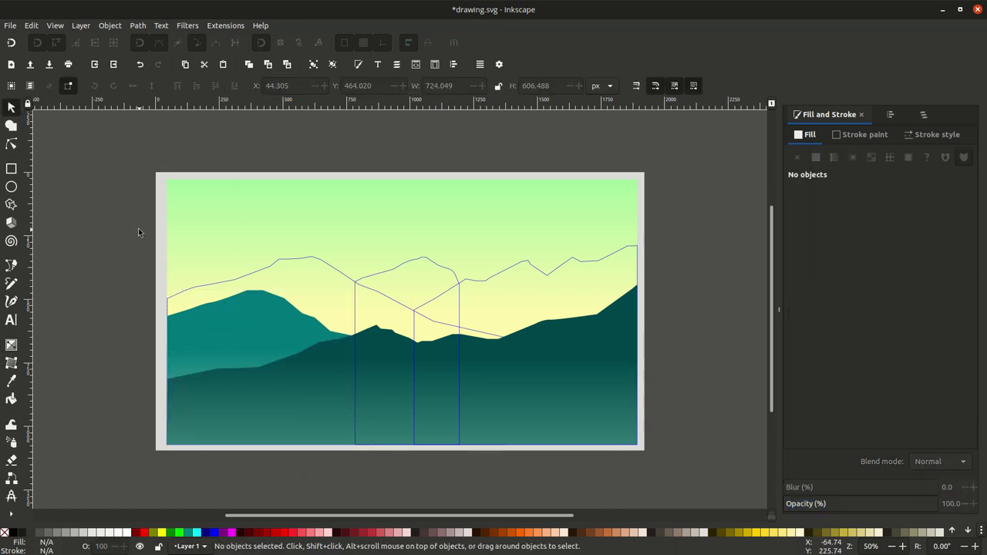
pyautogui.click(259, 272)
pyautogui.click(127, 532)
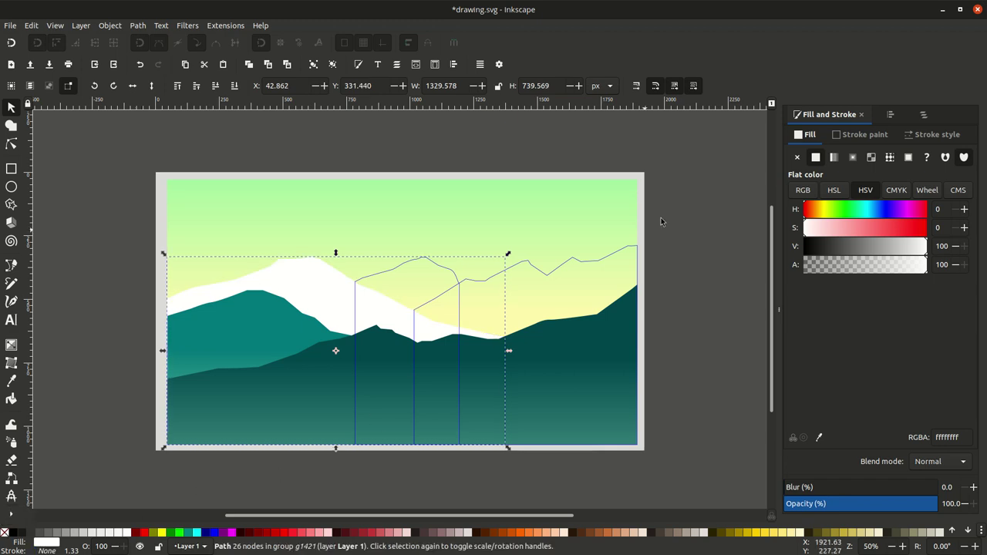
pyautogui.click(833, 156)
pyautogui.press('g')
pyautogui.click(806, 237)
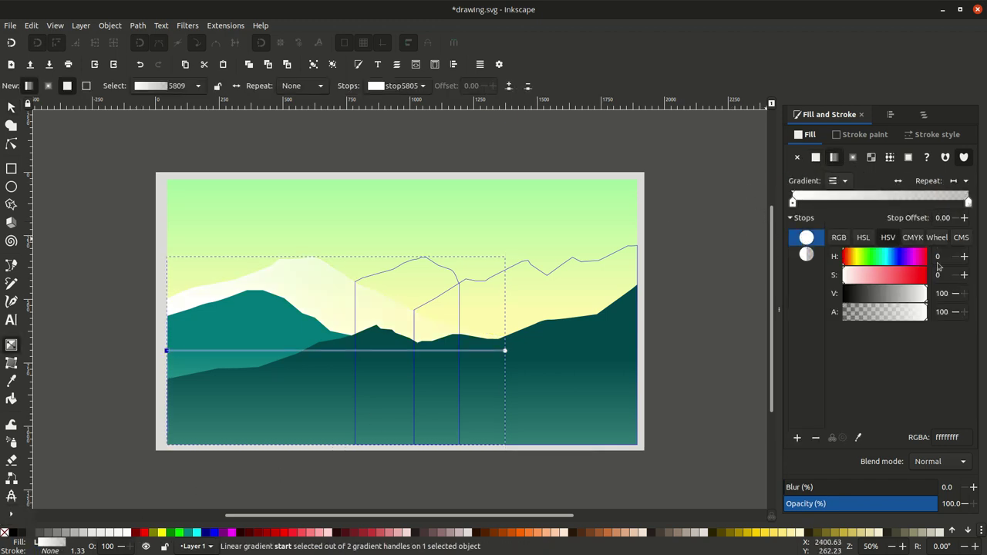
pyautogui.press('Tab')
pyautogui.write('100')
pyautogui.press('Tab')
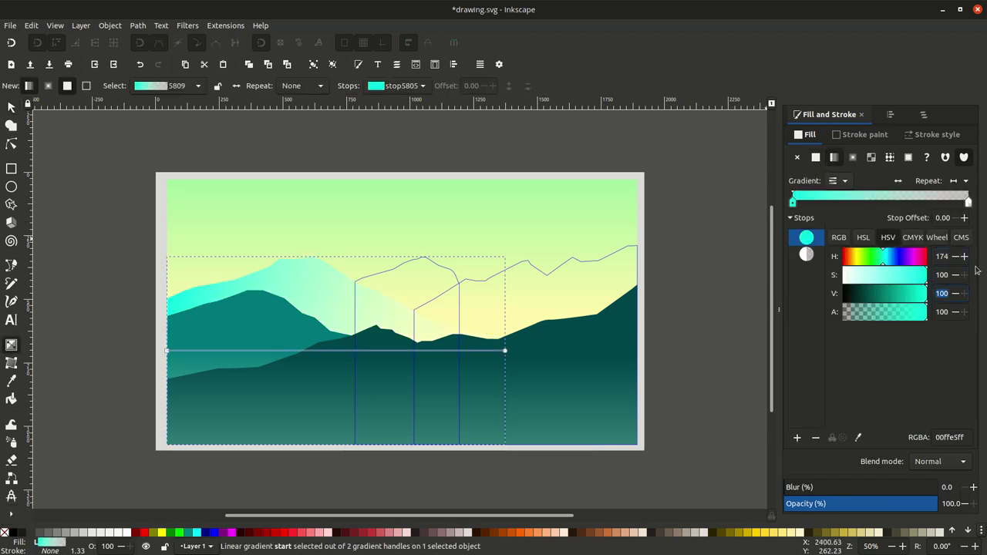
pyautogui.press('Return')
# Step: Set the middle mountain's end stop to H92 S22 V96 and make the gradient vertical from the peak
pyautogui.click(806, 254)
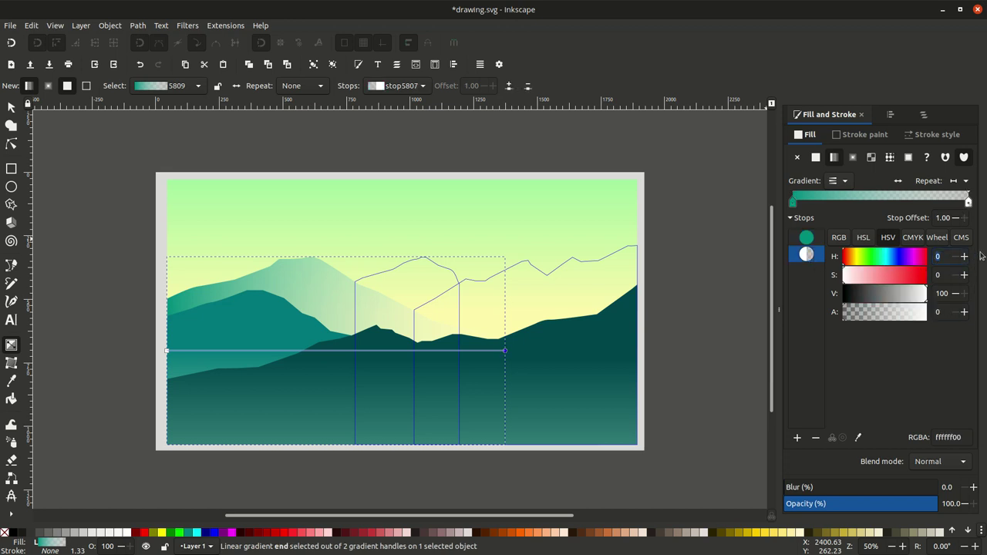
pyautogui.press('Tab')
pyautogui.write('22')
pyautogui.press('Tab')
pyautogui.write('96')
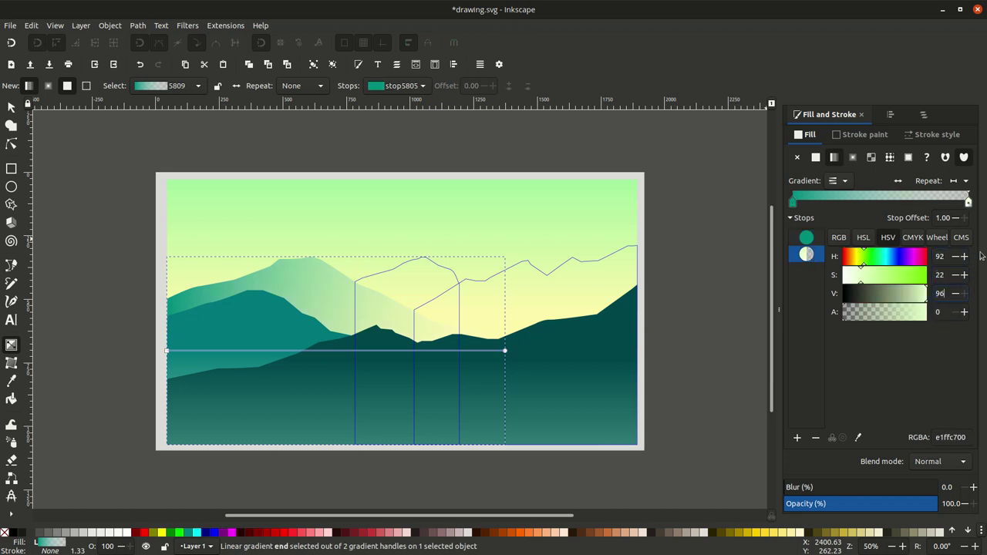
pyautogui.press('Tab')
pyautogui.write('100')
pyautogui.moveTo(166, 351); pyautogui.dragTo(299, 276)
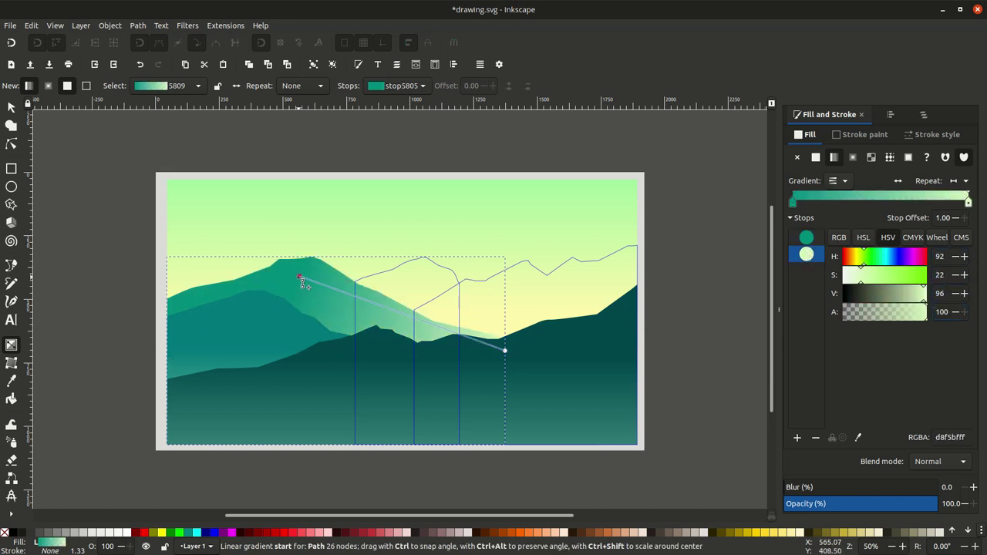
pyautogui.moveTo(505, 351); pyautogui.dragTo(302, 403)
pyautogui.click(300, 402)
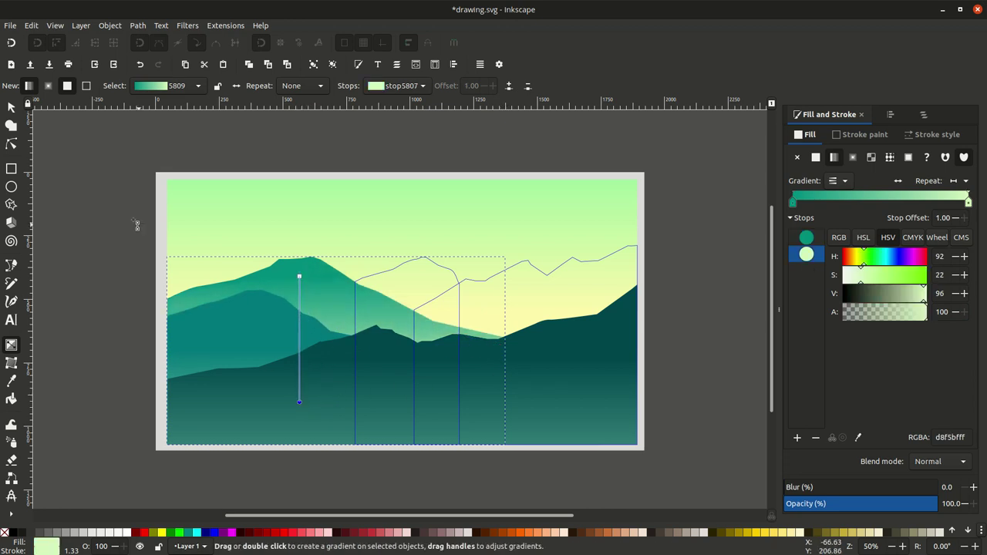
pyautogui.press('s')
# Step: Give the right mountain a linear gradient with a darker H164 S100 teal start stop
pyautogui.click(470, 277)
pyautogui.click(89, 532)
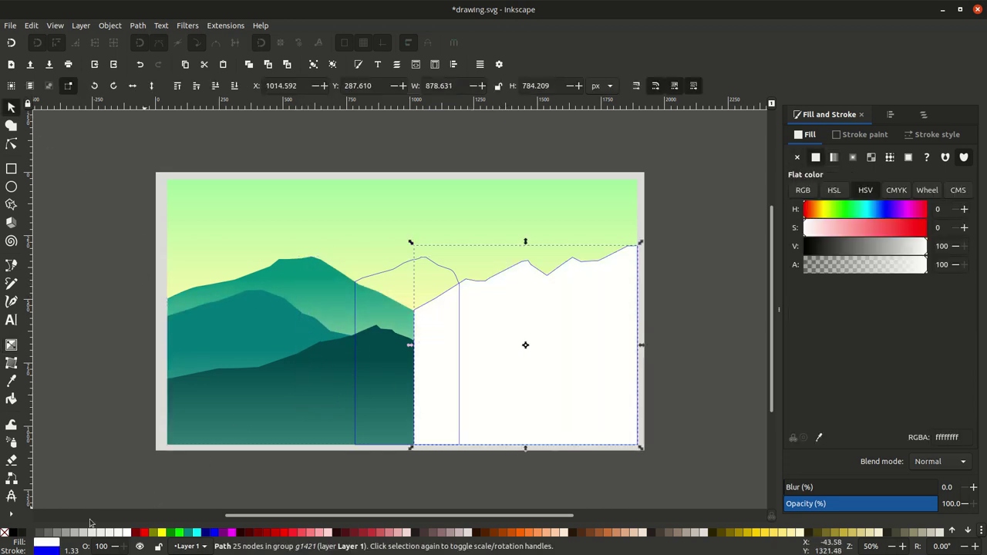
pyautogui.click(834, 156)
pyautogui.press('g')
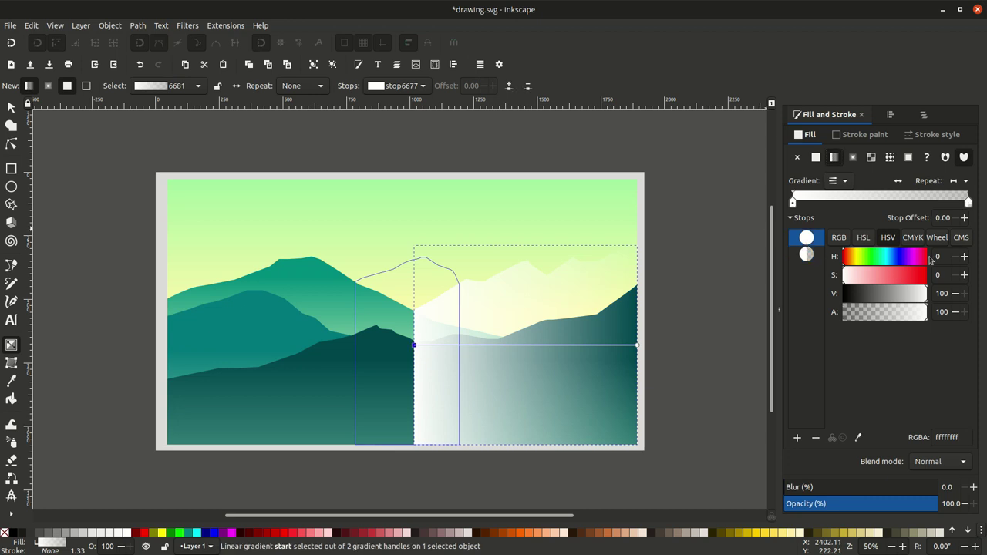
pyautogui.write('164')
pyautogui.press('Tab')
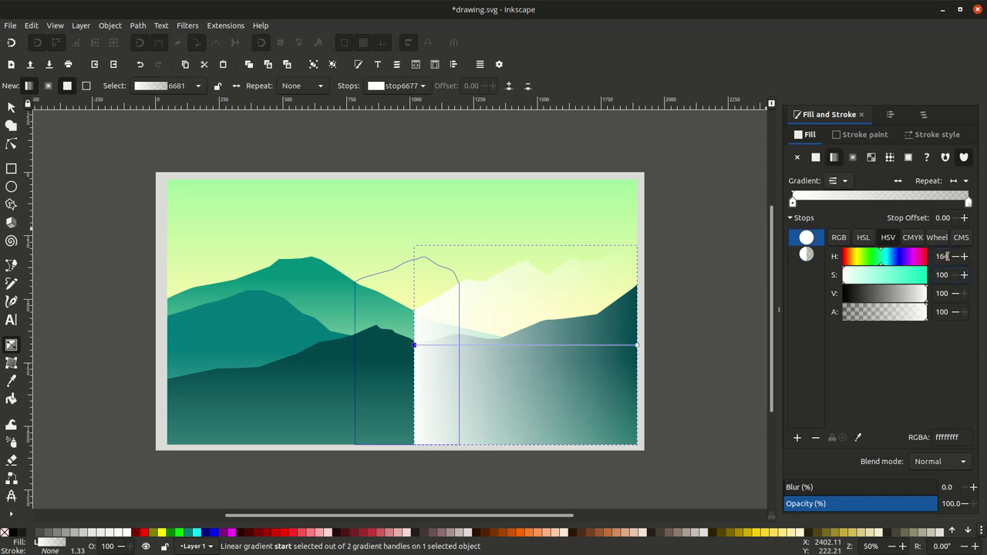
pyautogui.press('Tab')
pyautogui.write('80')
pyautogui.press('Return')
pyautogui.press('Tab')
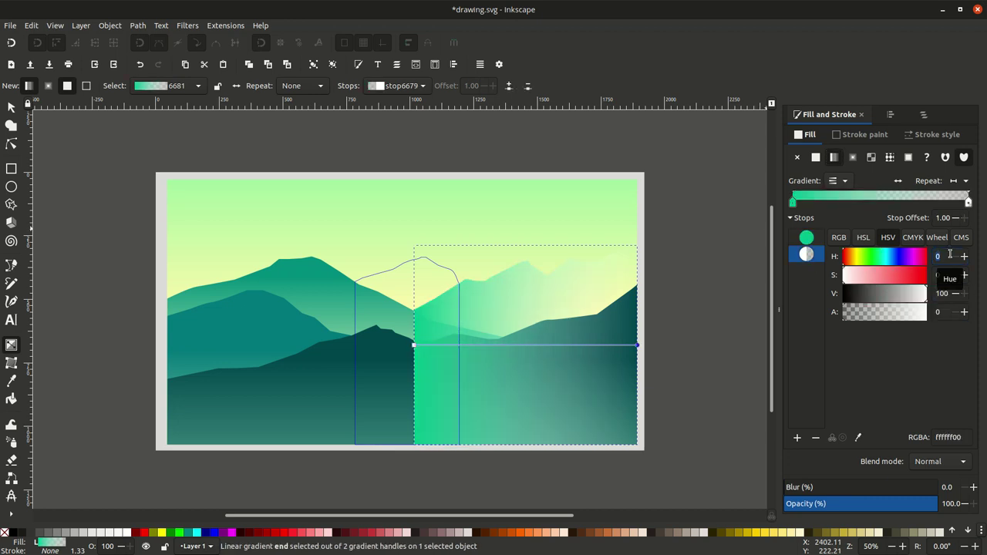
# Step: Set the right mountain's end stop to H92 S22 V96 A100, make it vertical, and lower it behind the front mountain
pyautogui.write('92')
pyautogui.press('Tab')
pyautogui.write('22')
pyautogui.press('Tab')
pyautogui.write('96')
pyautogui.press('Tab')
pyautogui.write('100')
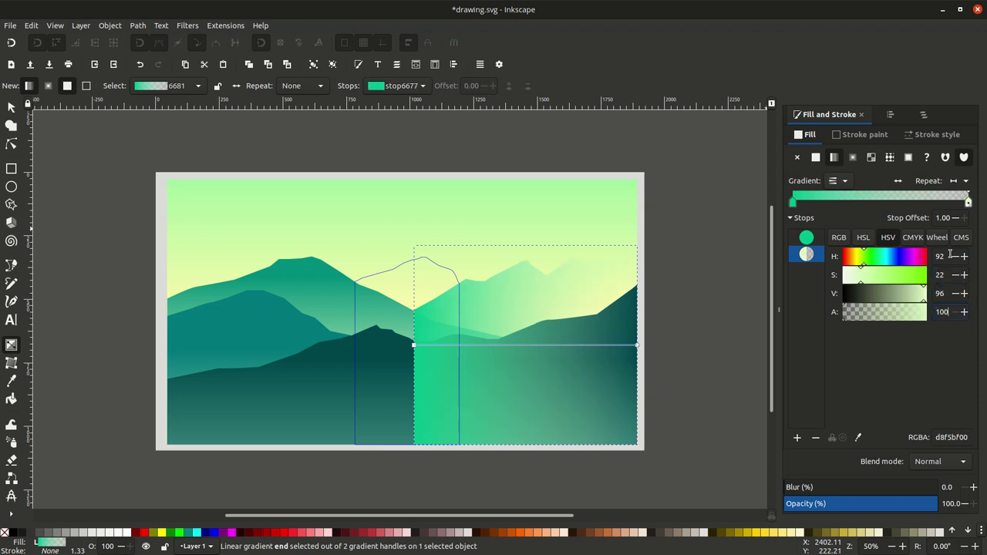
pyautogui.press('Return')
pyautogui.moveTo(413, 345); pyautogui.dragTo(549, 245)
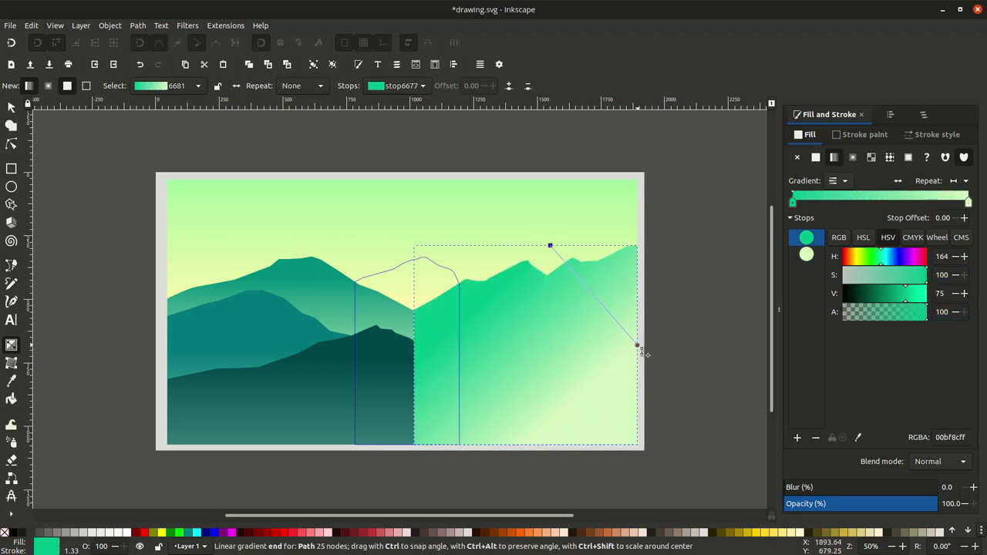
pyautogui.moveTo(636, 345); pyautogui.dragTo(550, 371)
pyautogui.press('s')
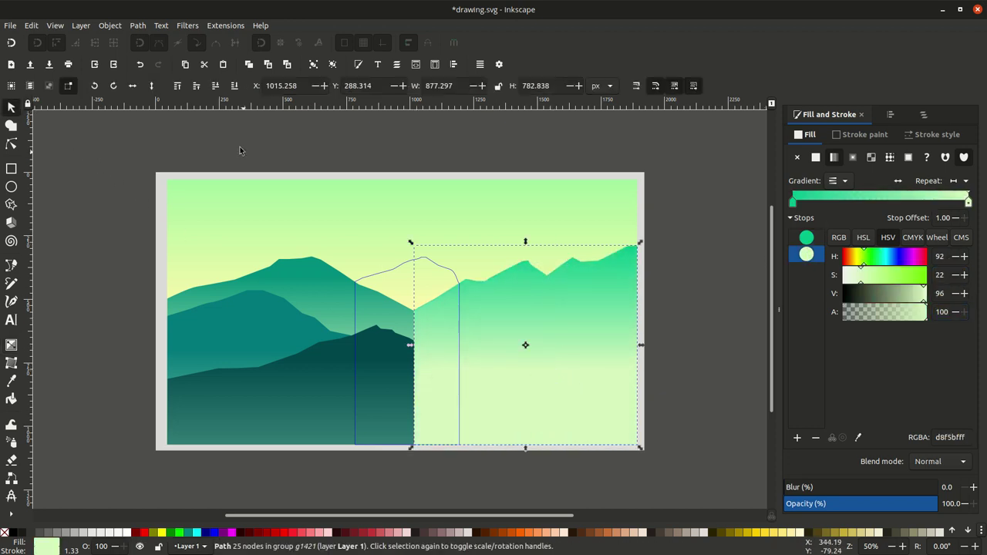
pyautogui.click(215, 86)
# Step: Give the arch-shaped middle path a linear gradient with start stop saturation 50, value 95
pyautogui.click(232, 129)
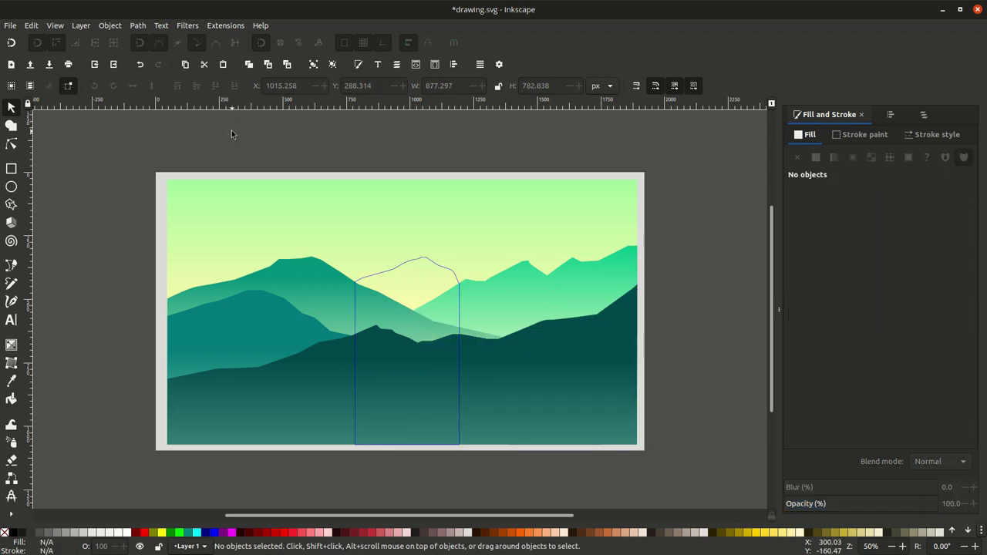
pyautogui.keyDown('ctrl'); pyautogui.click(388, 274); pyautogui.keyUp('ctrl')
pyautogui.click(816, 157)
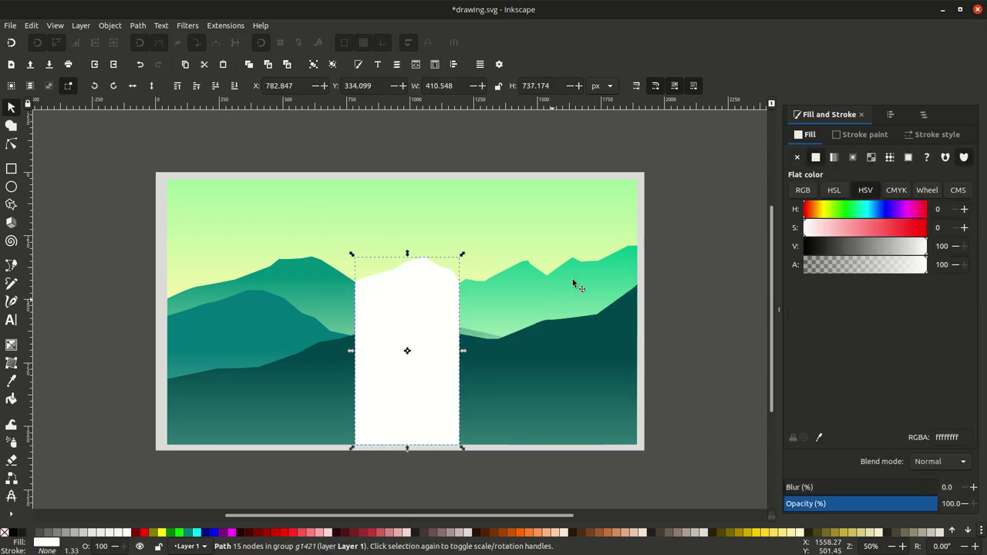
pyautogui.click(833, 157)
pyautogui.press('g')
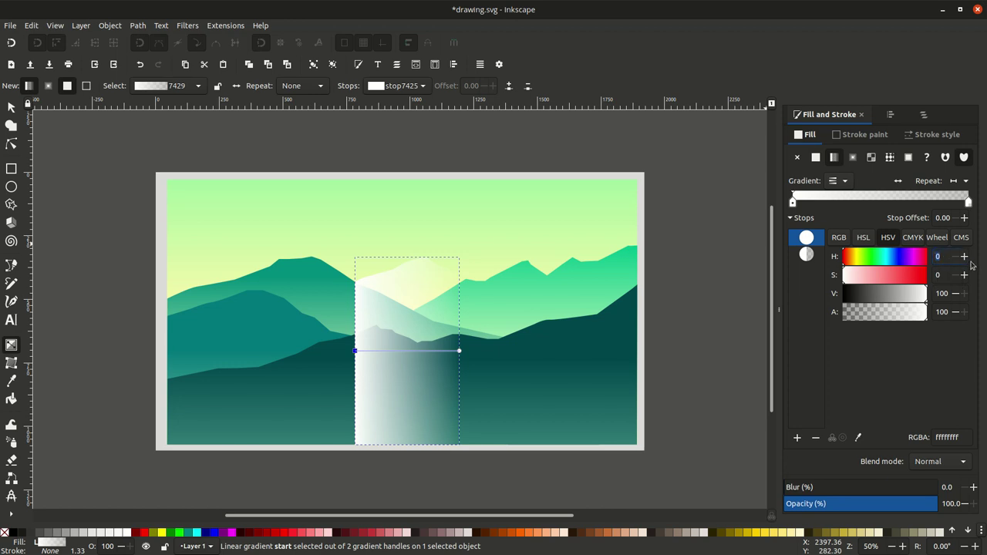
pyautogui.press('Tab')
pyautogui.write('50')
pyautogui.press('Tab')
pyautogui.write('93')
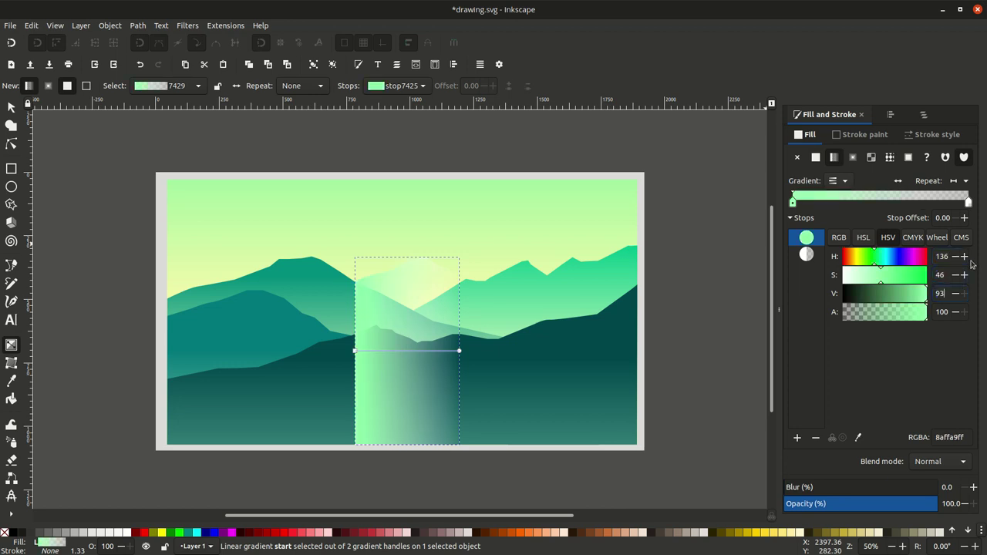
pyautogui.write('95')
pyautogui.press('Tab')
# Step: Set the arch's end stop to opaque cream H51 S19 and redraw the gradient vertically
pyautogui.click(806, 255)
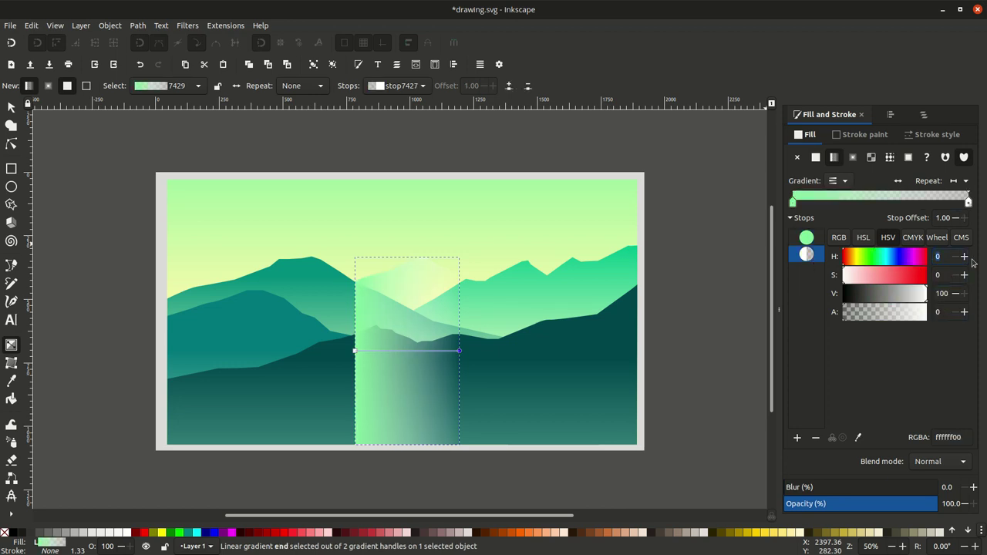
pyautogui.write('51')
pyautogui.press('Tab')
pyautogui.write('19')
pyautogui.press('Tab')
pyautogui.press('Return')
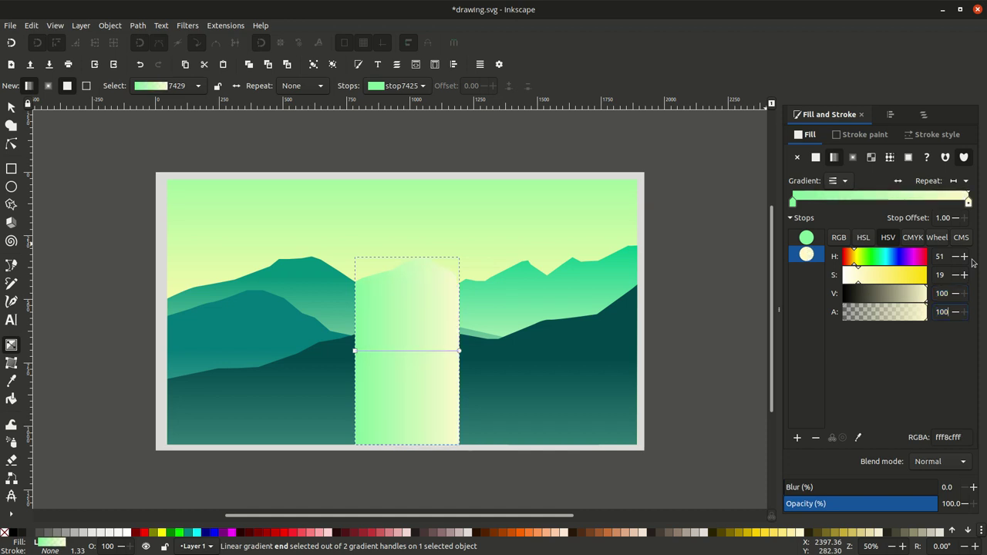
pyautogui.moveTo(396, 254); pyautogui.dragTo(425, 361)
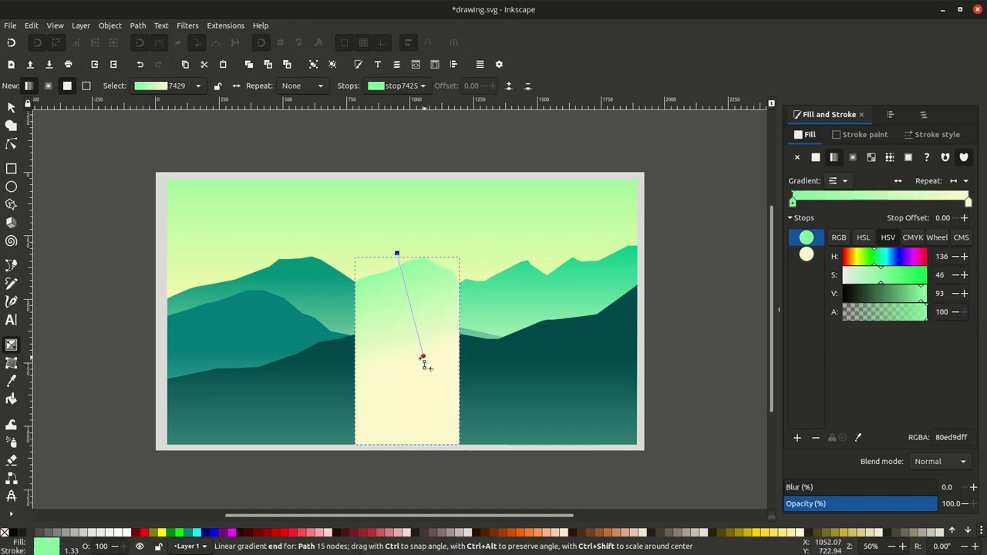
pyautogui.press('s')
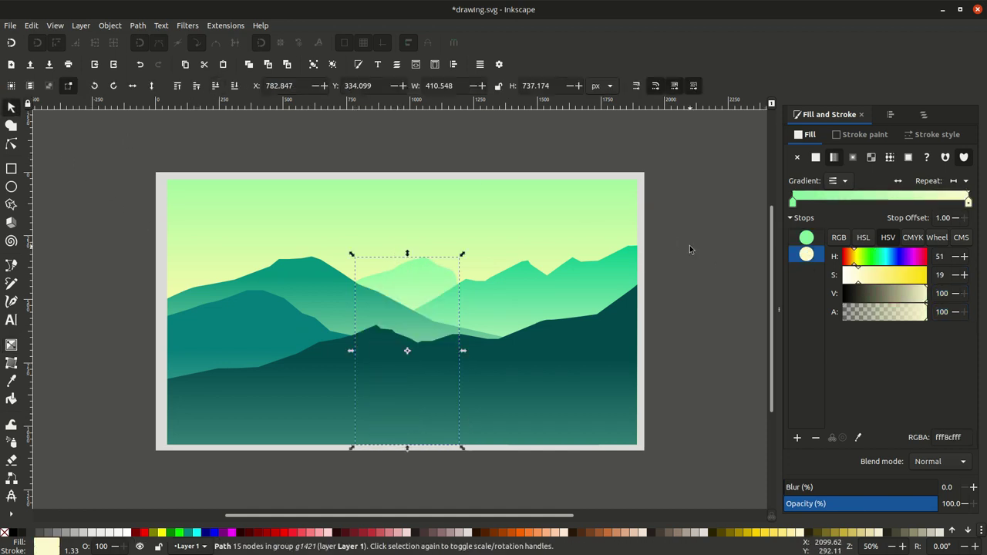
pyautogui.click(690, 246)
pyautogui.click(923, 115)
# Step: Make the SHADOW group visible and ungroup it into separate shadow shapes
pyautogui.click(952, 285)
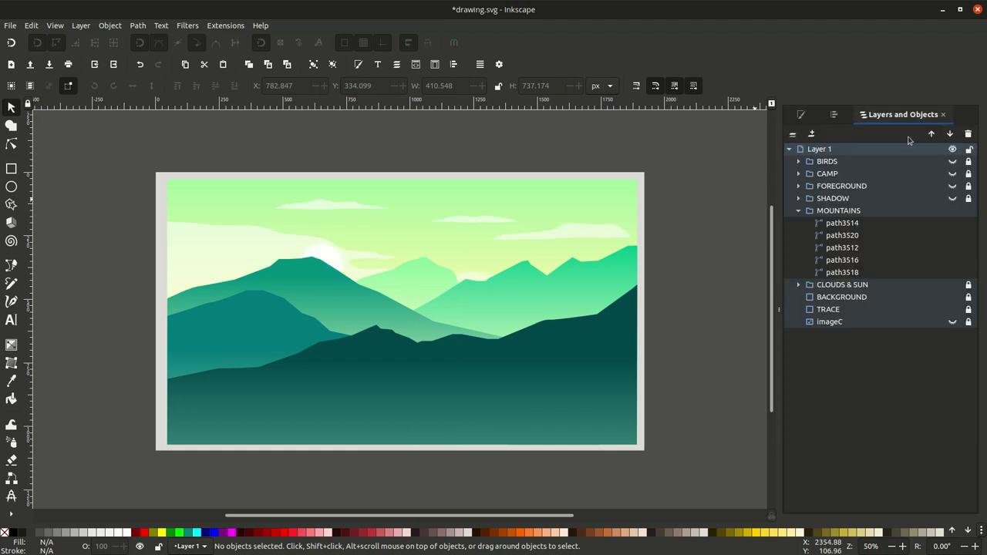
pyautogui.click(798, 211)
pyautogui.click(798, 198)
pyautogui.click(952, 199)
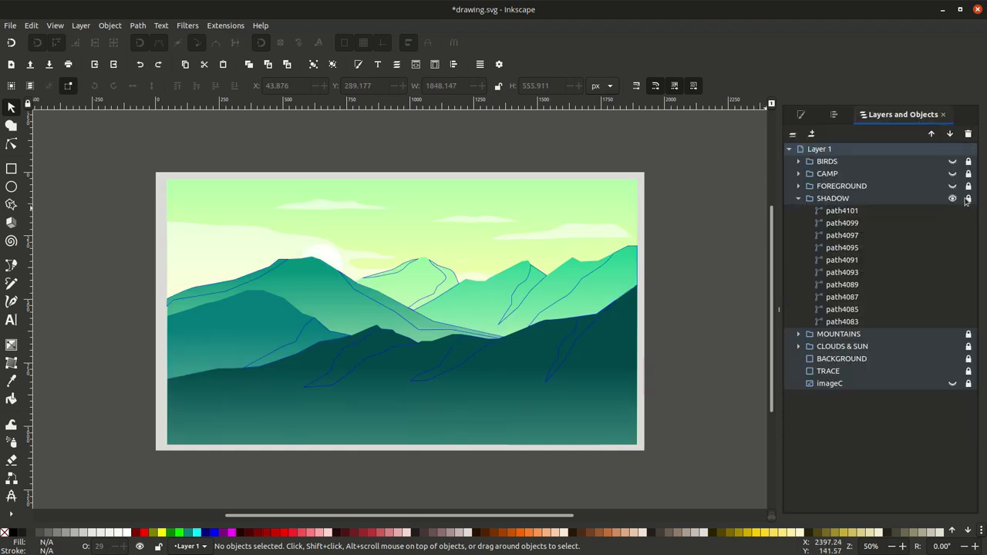
pyautogui.hotkey('ctrl', 'shift', 'f')
pyautogui.click(602, 316)
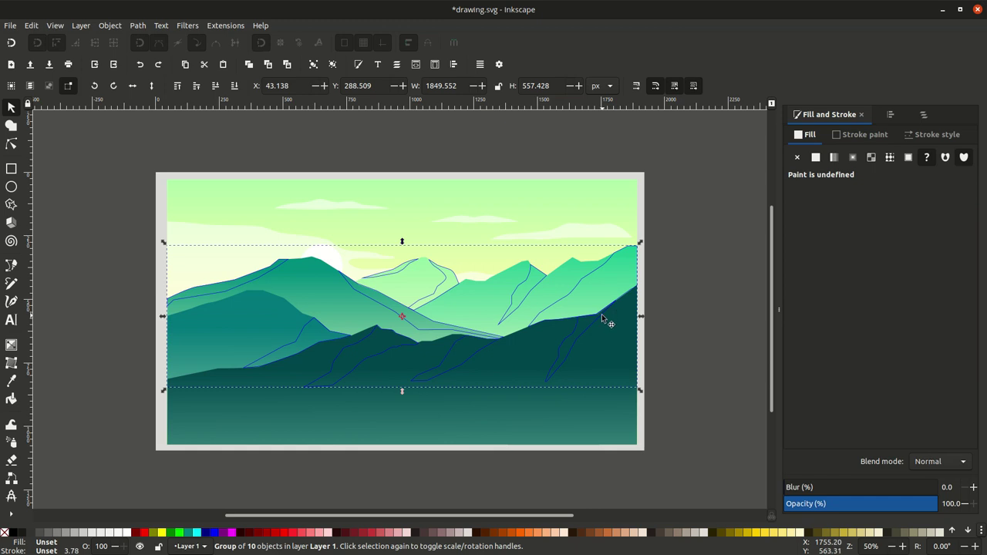
pyautogui.hotkey('ctrl', 'shift', 'g')
# Step: Give three of the mountain shadows a flat fill with no stroke
pyautogui.click(664, 281)
pyautogui.click(568, 358)
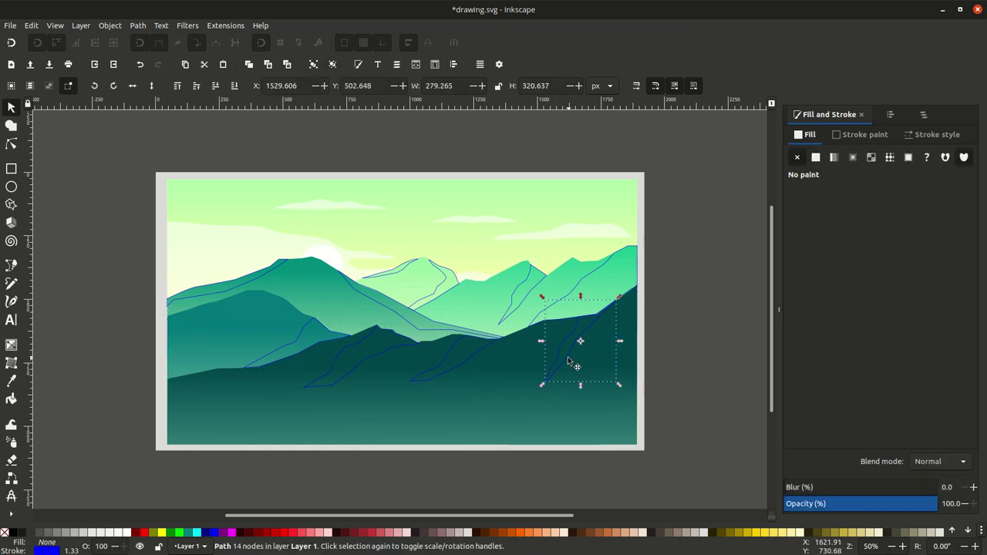
pyautogui.keyDown('shift'); pyautogui.click(455, 359); pyautogui.keyUp('shift')
pyautogui.keyDown('shift'); pyautogui.click(362, 367); pyautogui.keyUp('shift')
pyautogui.click(123, 532)
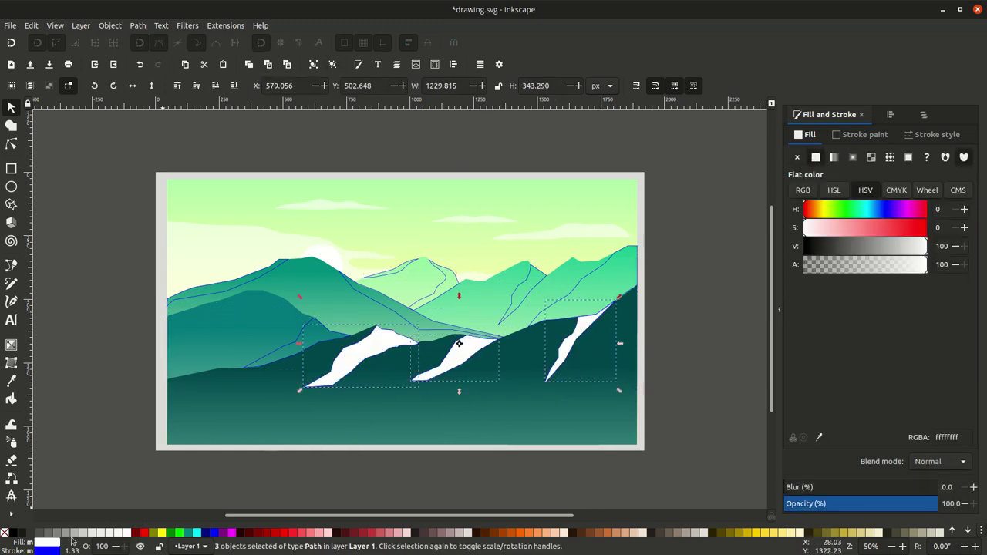
pyautogui.keyDown('shift'); pyautogui.click(3, 532); pyautogui.keyUp('shift')
# Step: Colour the three shadows dark purple, blend them with Overlay and lower their opacity
pyautogui.tripleClick(948, 208)
pyautogui.write('356')
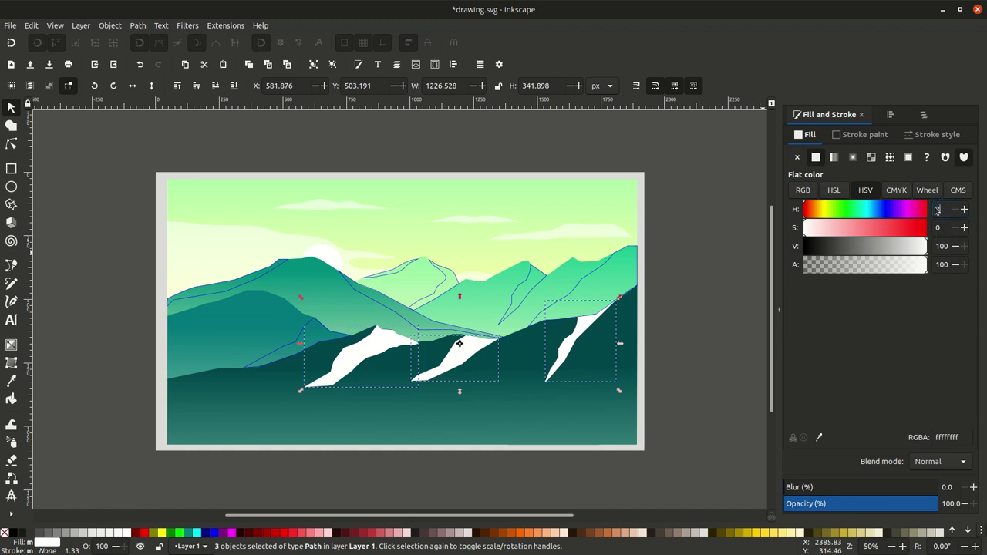
pyautogui.press('Tab')
pyautogui.write('87')
pyautogui.press('Tab')
pyautogui.write('33')
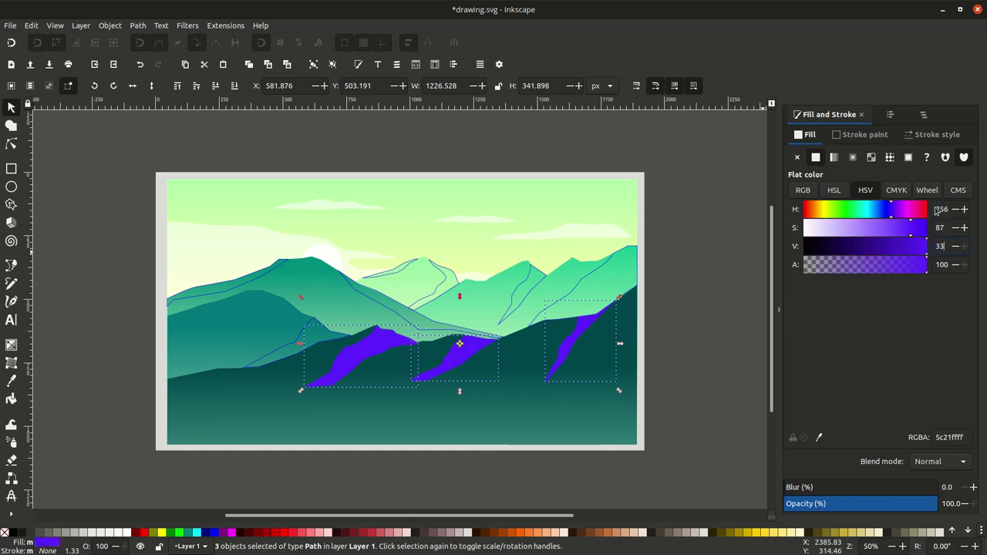
pyautogui.press('Tab')
pyautogui.click(935, 461)
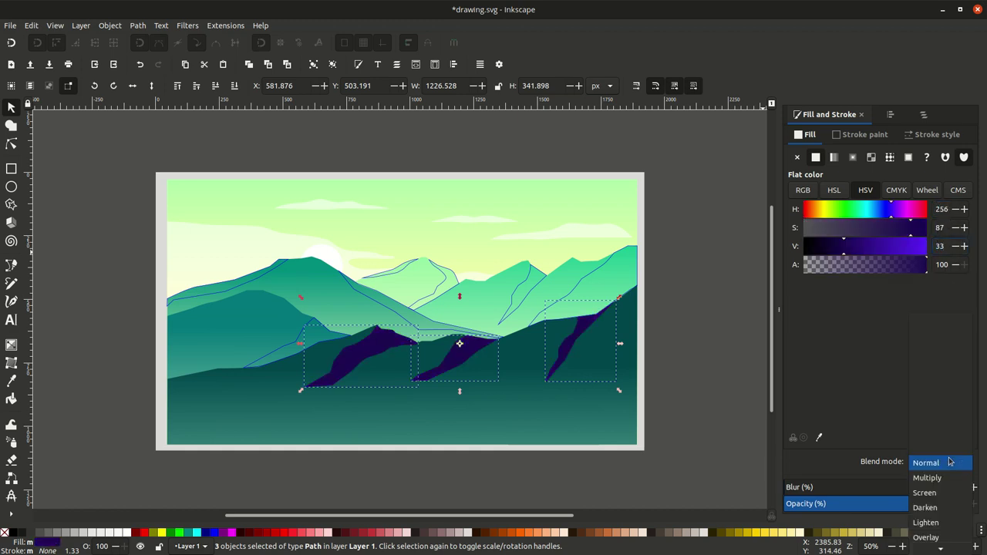
pyautogui.click(939, 537)
pyautogui.moveTo(822, 509); pyautogui.dragTo(798, 505)
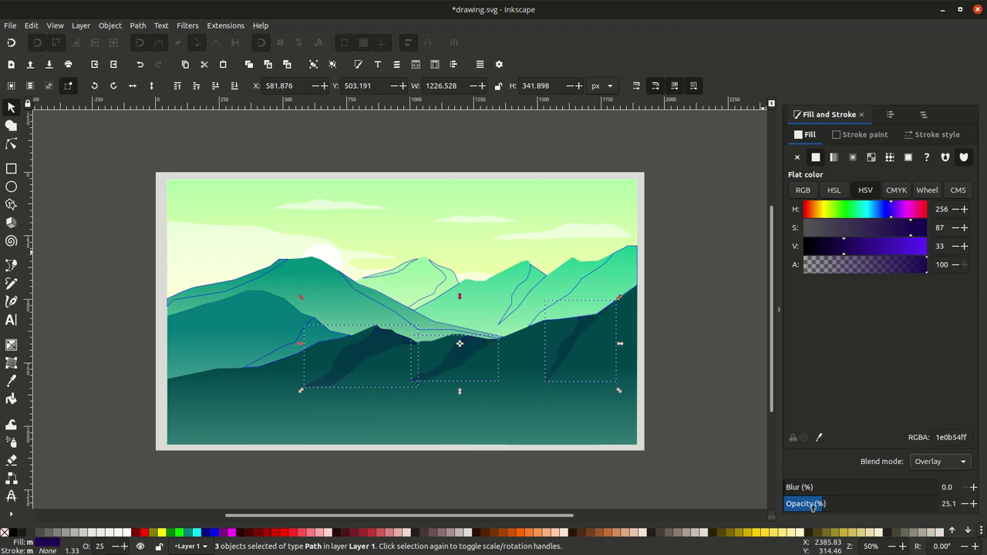
# Step: Give the left-centre mountain shadow the dark fill, Overlay blend and opacity 8
pyautogui.click(740, 463)
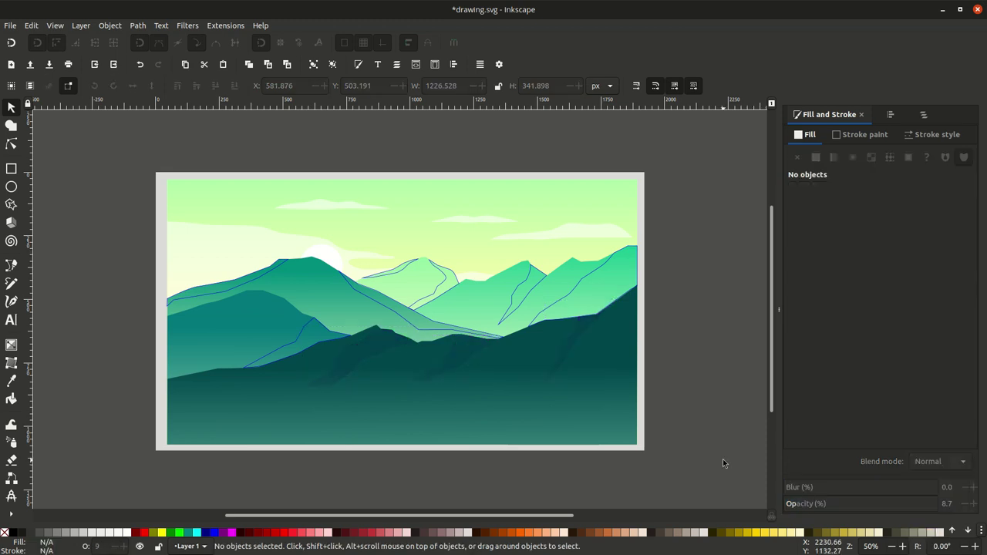
pyautogui.click(329, 333)
pyautogui.click(815, 157)
pyautogui.click(940, 461)
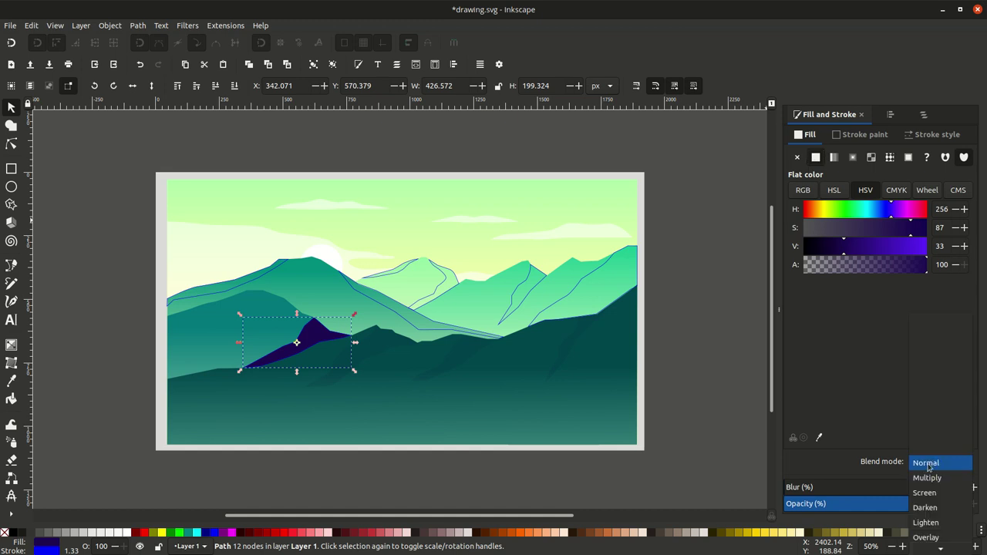
pyautogui.click(939, 538)
pyautogui.click(933, 499)
pyautogui.write('8')
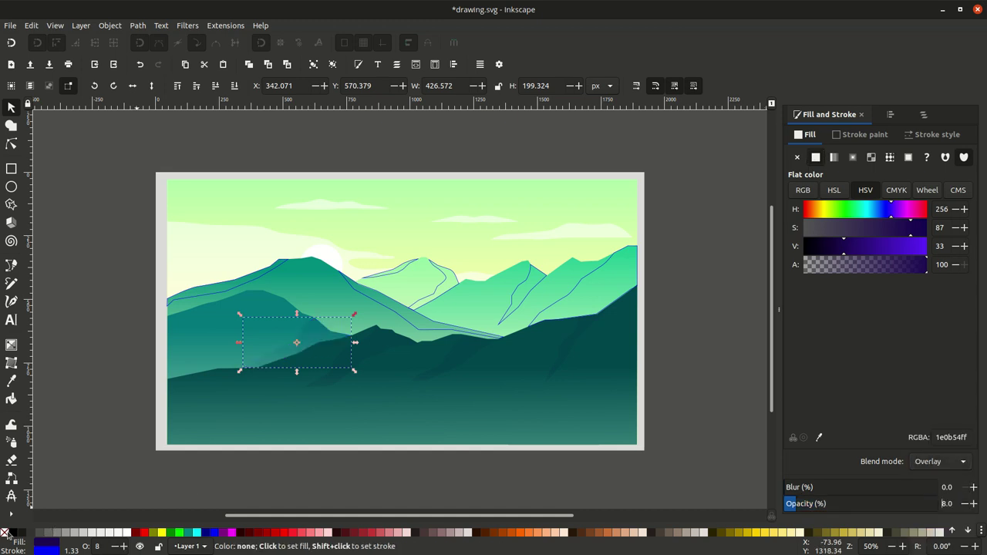
# Step: Give the upper-left shadow strip the dark fill, Multiply blend and lower opacity
pyautogui.click(231, 494)
pyautogui.click(204, 299)
pyautogui.click(816, 158)
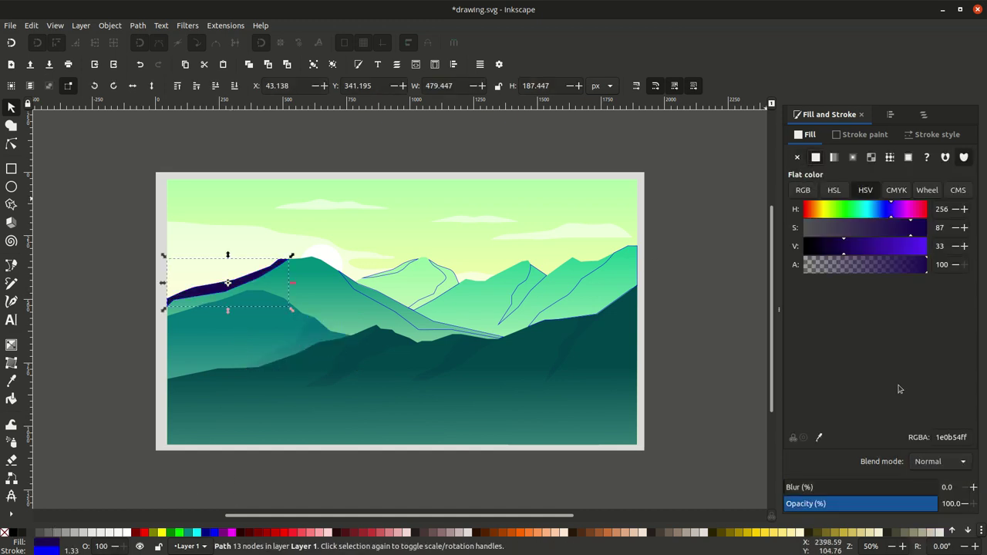
pyautogui.click(940, 461)
pyautogui.click(934, 476)
pyautogui.click(808, 505)
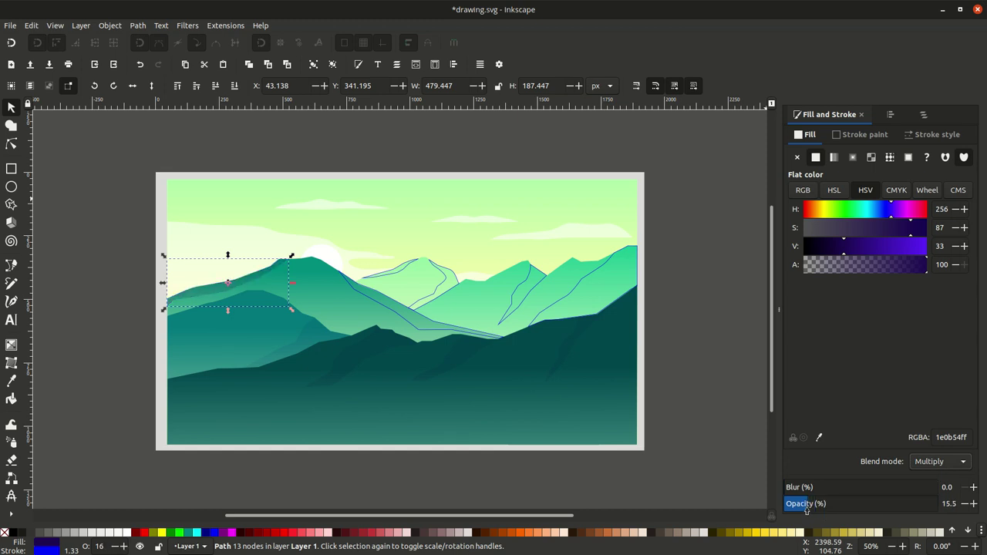
# Step: Give the middle ridge shadow the dark fill, Overlay blend and opacity 35.5
pyautogui.click(416, 330)
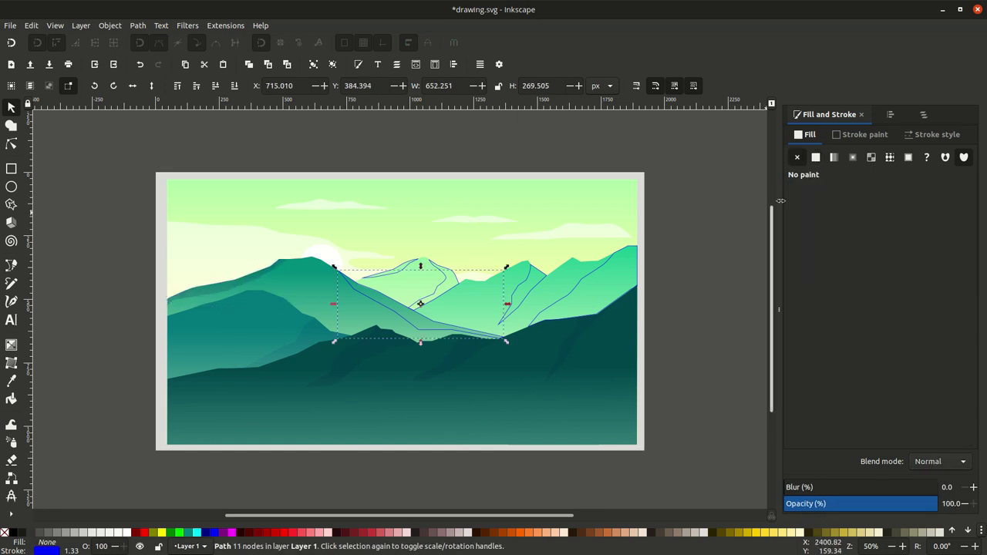
pyautogui.click(816, 158)
pyautogui.click(940, 461)
pyautogui.click(933, 537)
pyautogui.moveTo(842, 506); pyautogui.dragTo(837, 506)
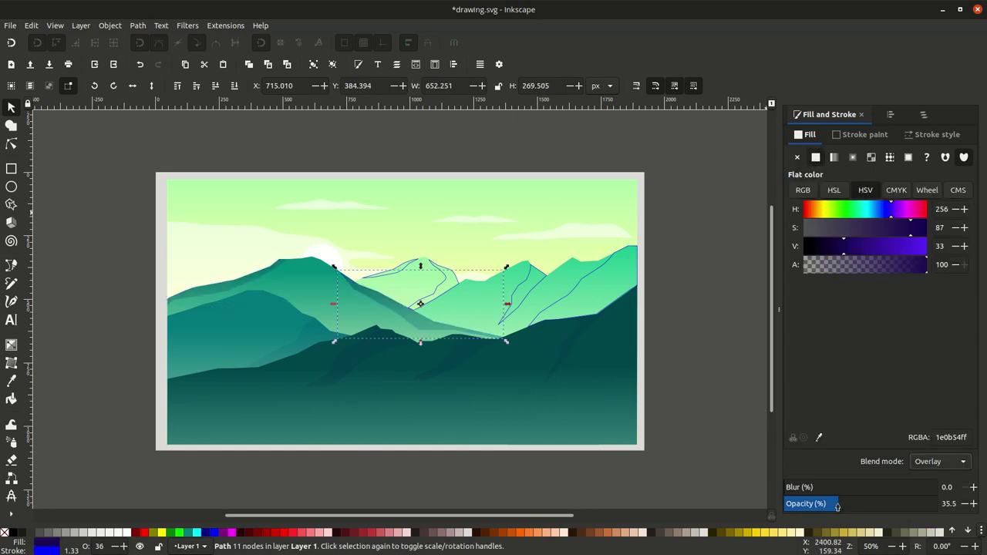
pyautogui.click(561, 487)
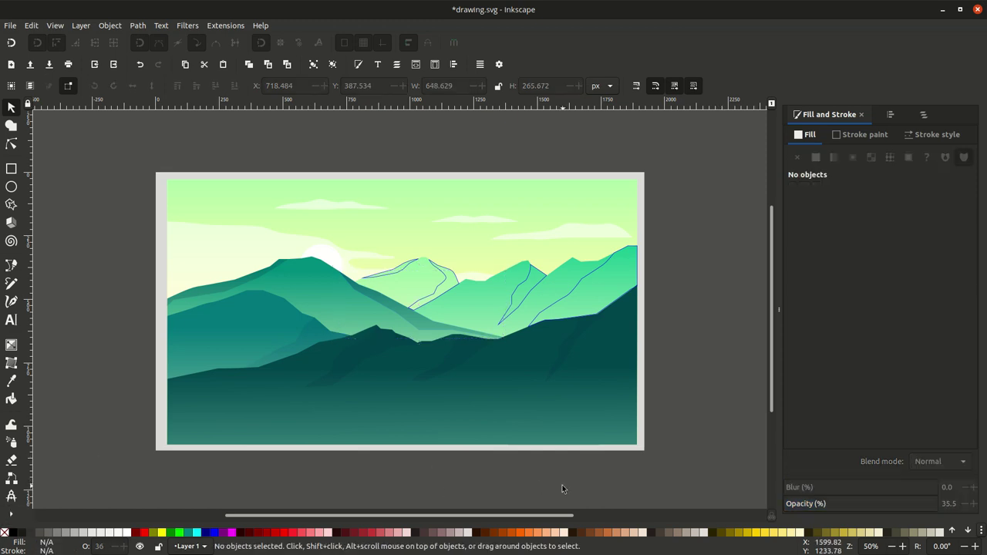
# Step: Give the two right-side shadows the dark fill, Overlay blend and about 60% opacity
pyautogui.click(551, 309)
pyautogui.click(816, 157)
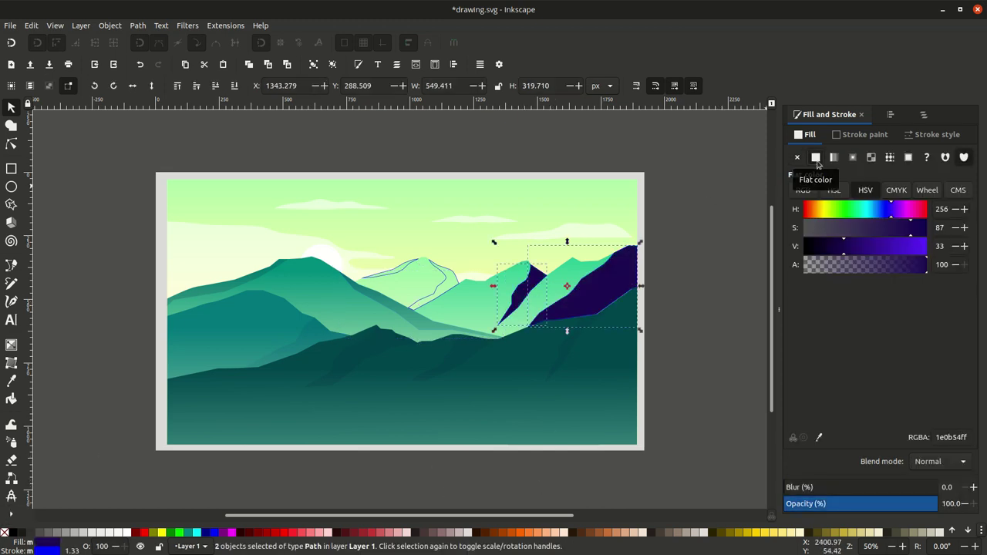
pyautogui.click(960, 461)
pyautogui.click(933, 532)
pyautogui.moveTo(891, 505); pyautogui.dragTo(874, 511)
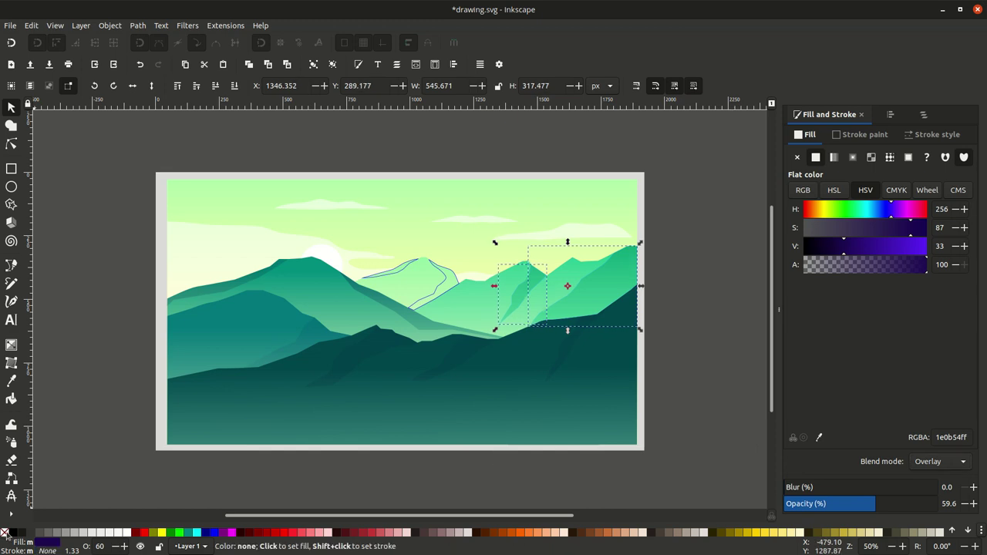
pyautogui.click(254, 489)
# Step: Give the distant peak's thin shadow the dark fill, Overlay blend and about 57% opacity
pyautogui.click(423, 302)
pyautogui.click(816, 157)
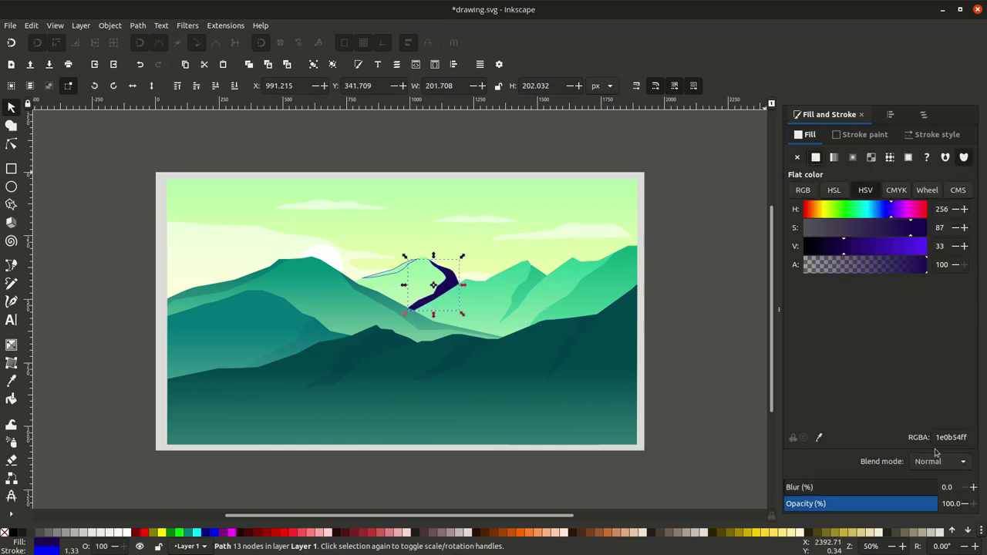
pyautogui.click(940, 461)
pyautogui.click(933, 532)
pyautogui.moveTo(886, 505); pyautogui.dragTo(866, 513)
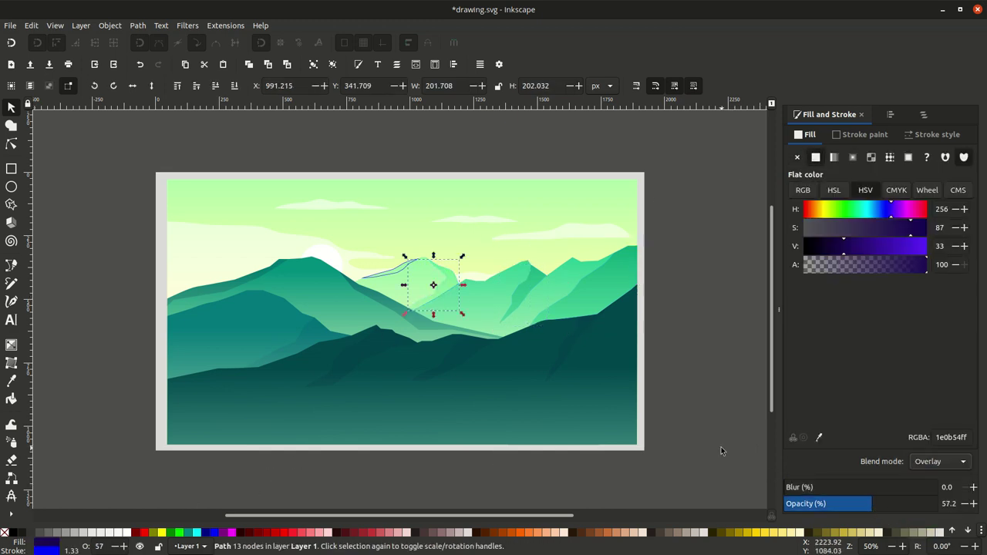
# Step: Fill the thin ridge shape near the sun with pale HSV 40/4/100
pyautogui.click(390, 269)
pyautogui.click(815, 157)
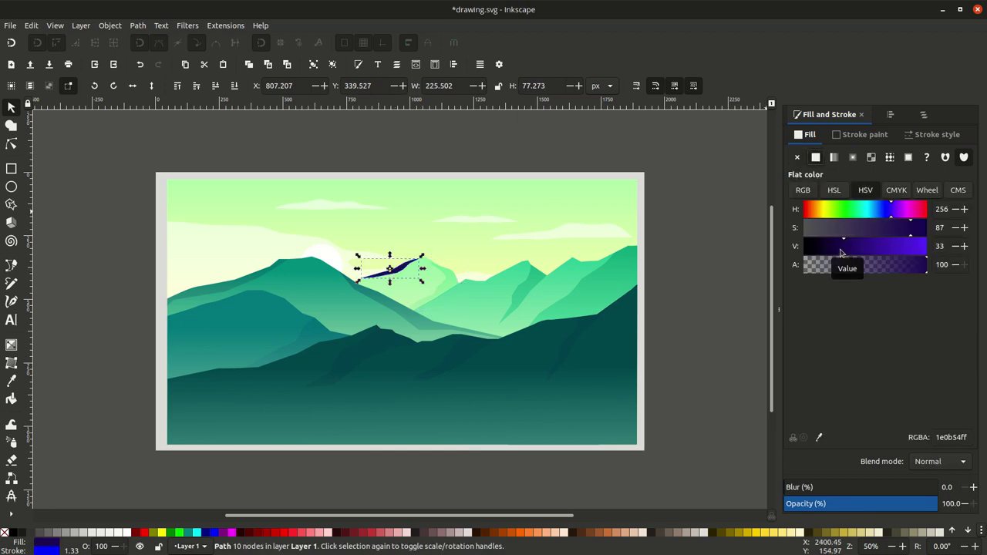
pyautogui.doubleClick(945, 210)
pyautogui.write('40')
pyautogui.press('Tab')
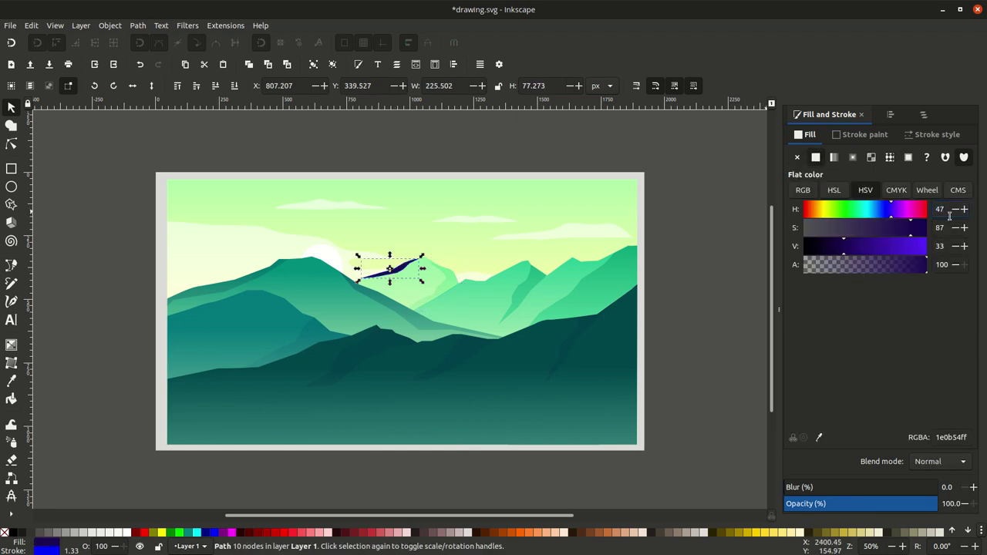
pyautogui.write('4')
pyautogui.press('Tab')
pyautogui.write('100')
# Step: Blend the pale ridge highlight with Screen and lower its opacity
pyautogui.click(940, 461)
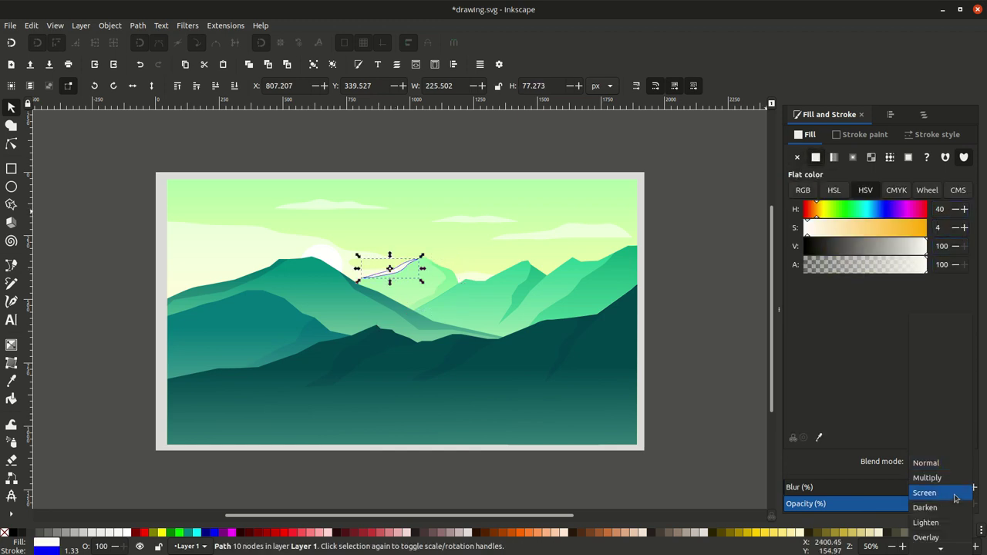
pyautogui.click(926, 537)
pyautogui.moveTo(902, 504); pyautogui.dragTo(833, 504)
pyautogui.click(673, 381)
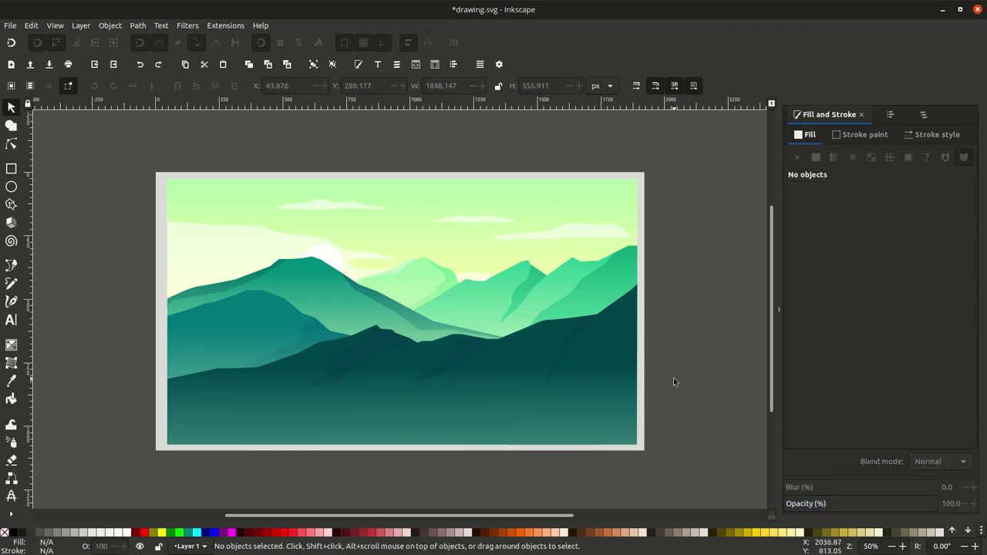
pyautogui.click(924, 115)
# Step: Select the lower ground shape in the FOREGROUND group and give it a flat white fill
pyautogui.click(798, 187)
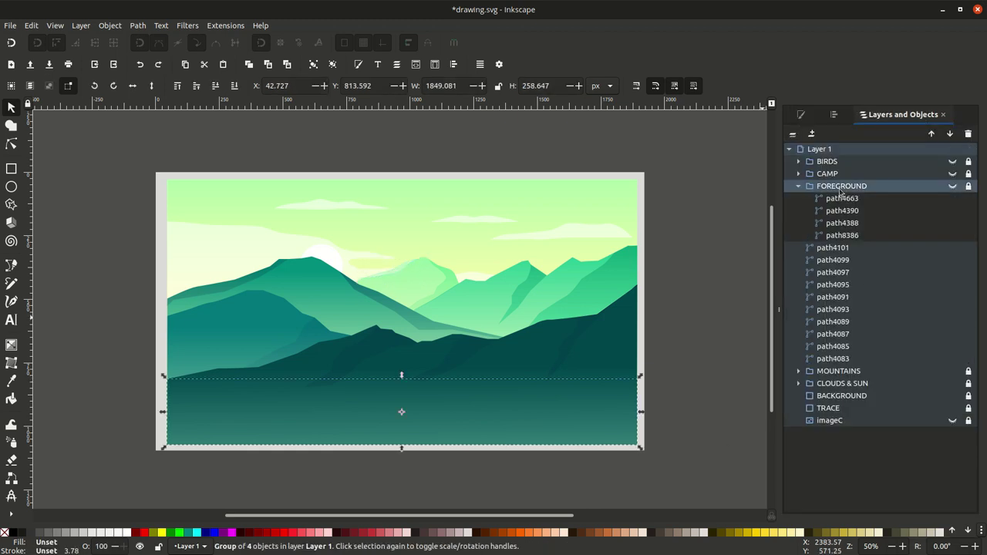
pyautogui.hotkey('ctrl', 'shift', 'f')
pyautogui.click(561, 474)
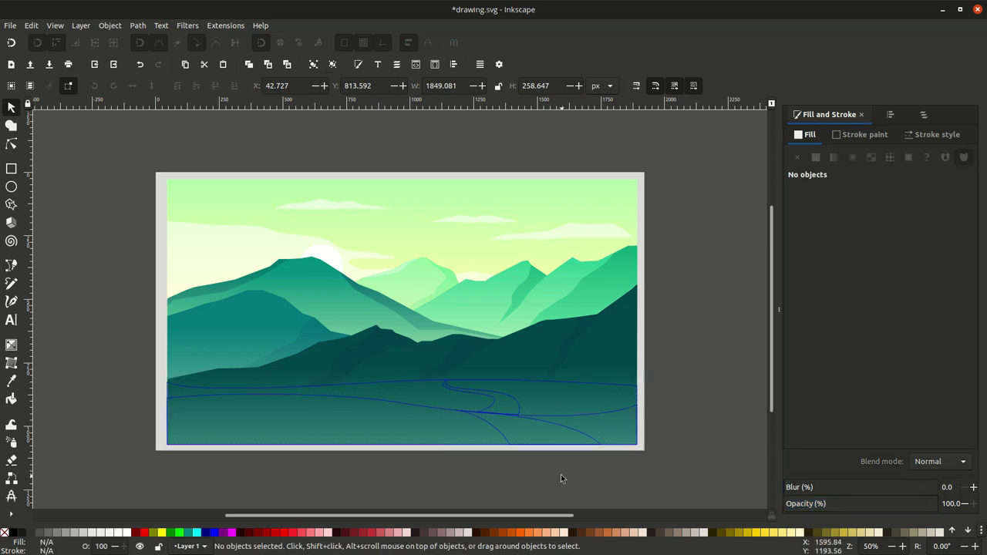
pyautogui.click(436, 411)
pyautogui.click(125, 532)
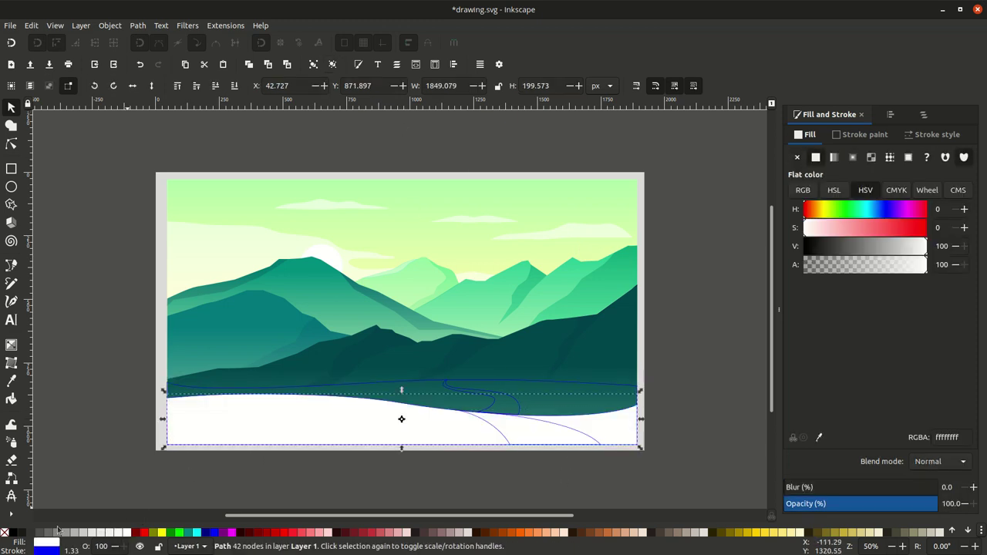
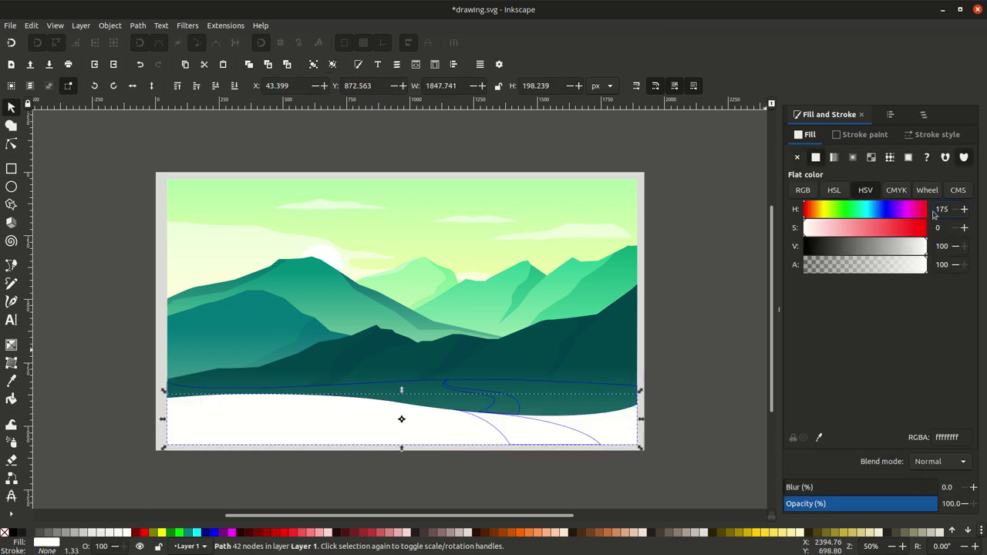
# Step: Fill the first foreground ground shape very dark teal with saturation 100 and brightness 9
pyautogui.press('Tab')
pyautogui.write('100')
pyautogui.press('Tab')
pyautogui.write('9')
pyautogui.press('Tab')
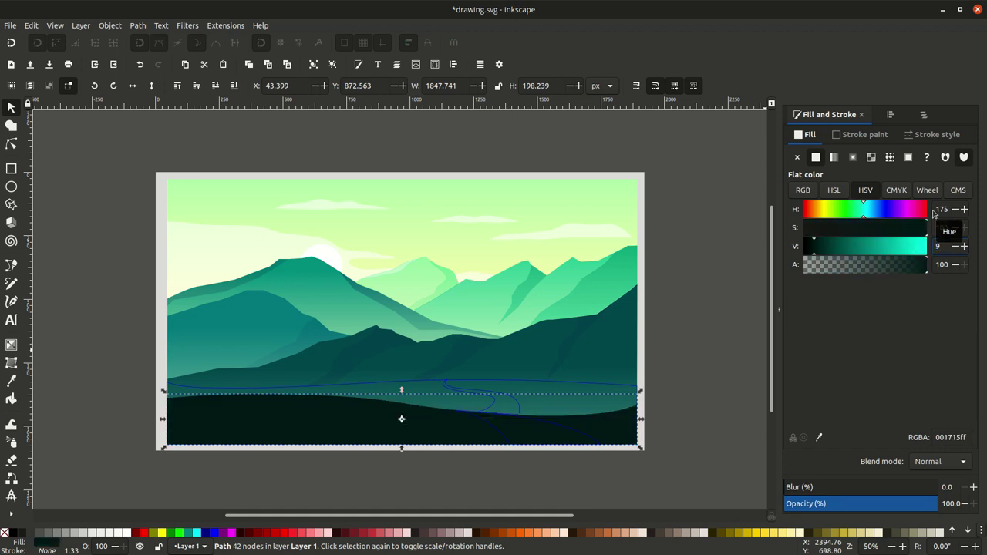
pyautogui.press('Tab')
# Step: Fill the lower ground shape dark teal with hue 183, and give the river a linear gradient
pyautogui.click(815, 156)
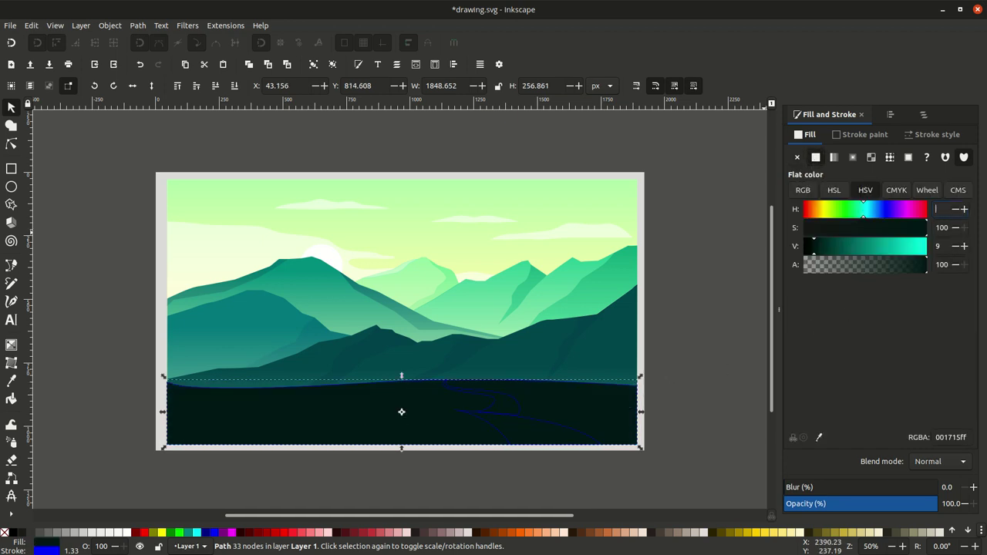
pyautogui.write('83')
pyautogui.press('Tab')
pyautogui.press('Tab')
pyautogui.press('Tab')
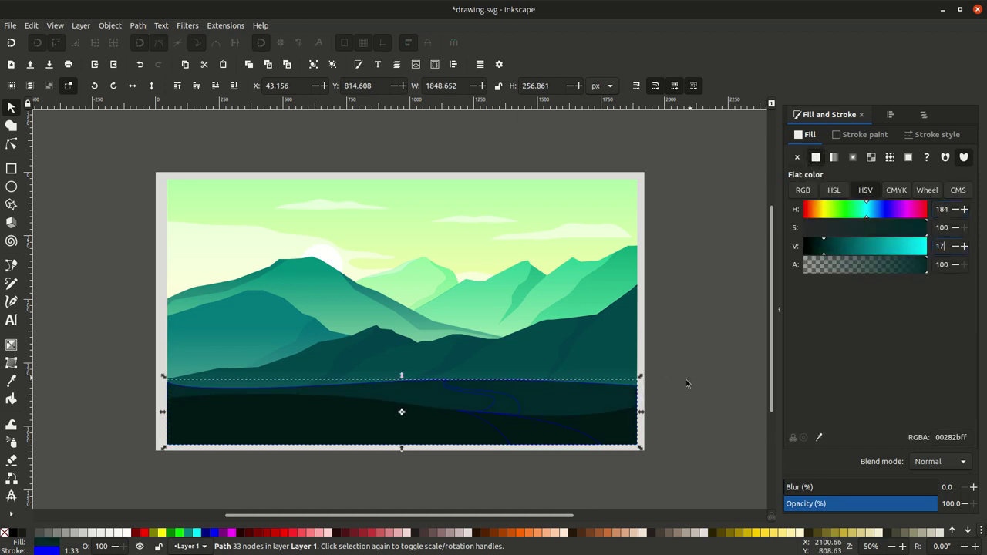
pyautogui.click(590, 441)
pyautogui.click(834, 156)
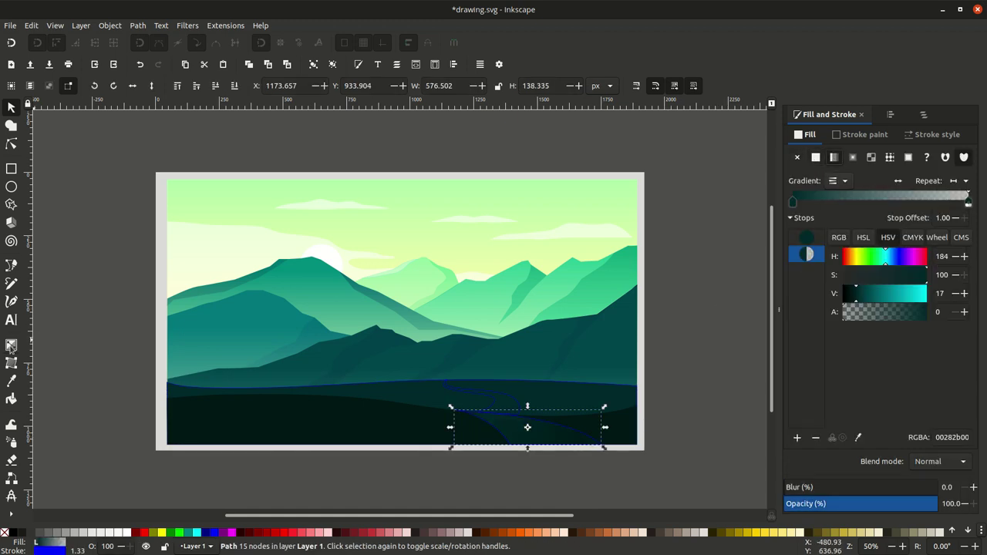
# Step: Make the river gradient's end stop fully opaque with a slightly higher hue
pyautogui.press('g')
pyautogui.scroll(9, 942, 294)
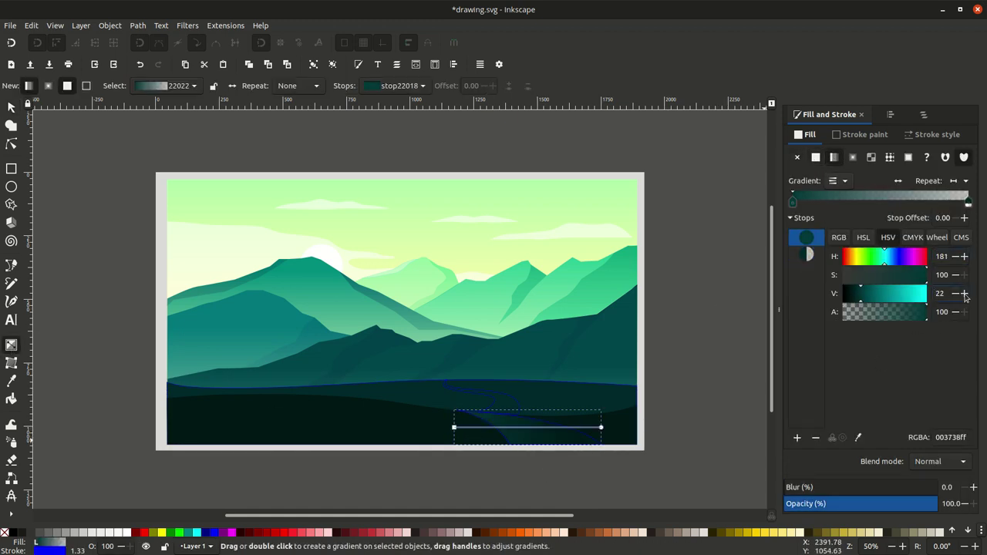
pyautogui.click(806, 254)
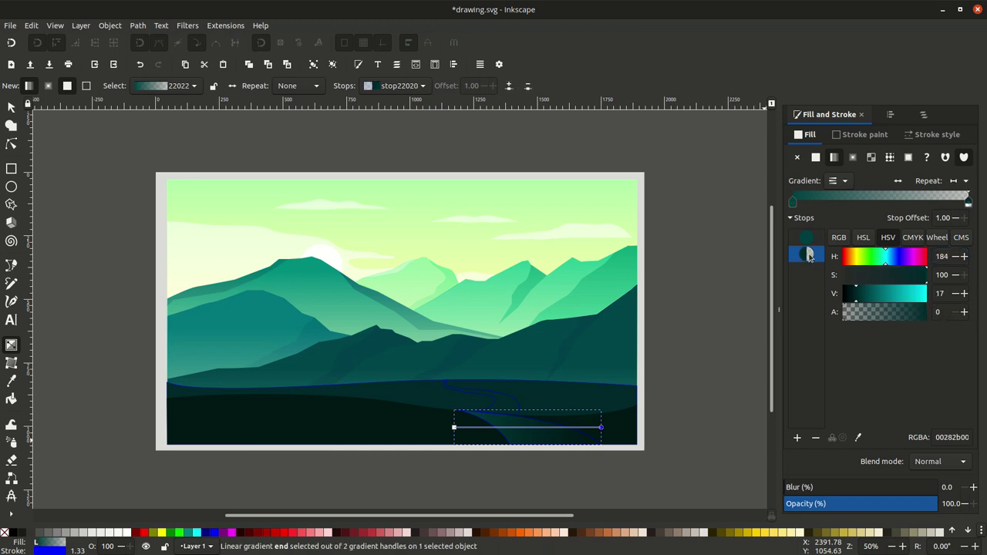
pyautogui.scroll(-6, 943, 293)
pyautogui.click(942, 311)
pyautogui.write('100')
pyautogui.press('Return')
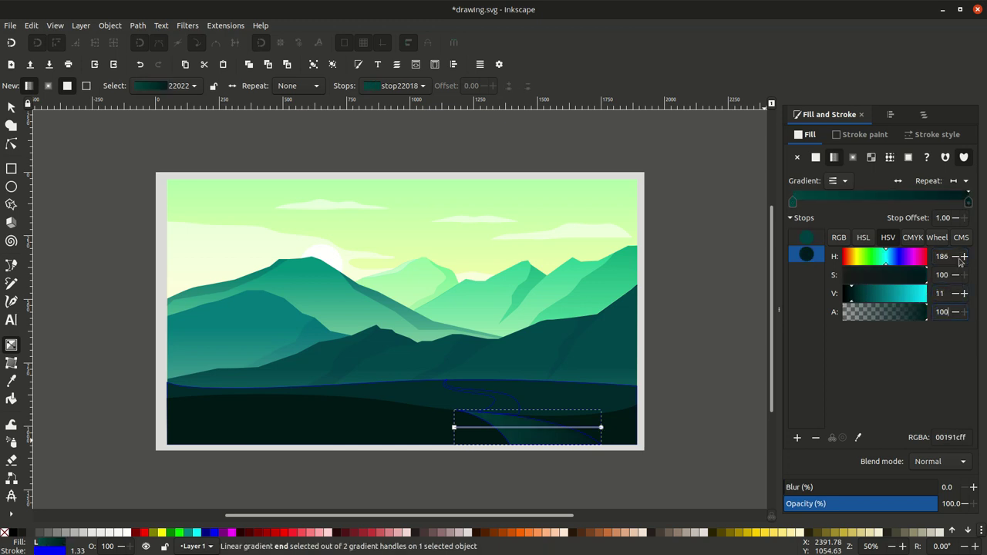
pyautogui.click(963, 256)
# Step: Run the river gradient vertically downward and tweak both stops' hue, darkening the end stop
pyautogui.moveTo(517, 420); pyautogui.dragTo(517, 453)
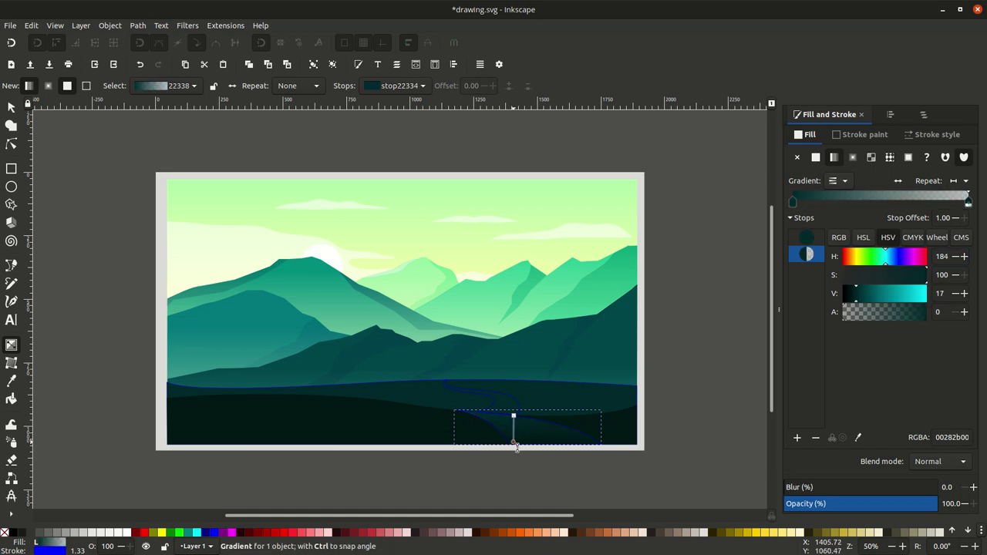
pyautogui.click(925, 311)
pyautogui.click(513, 416)
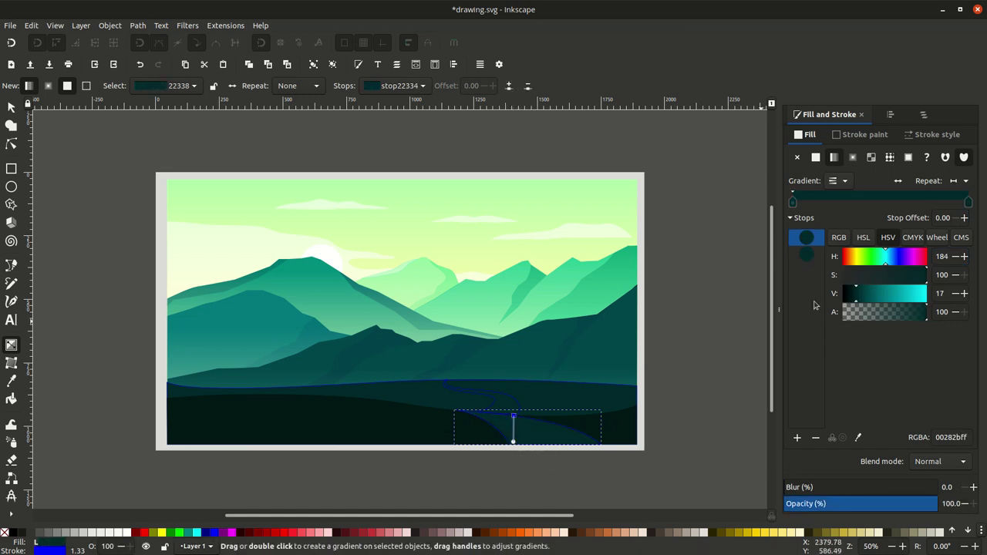
pyautogui.click(954, 256)
pyautogui.click(955, 256)
pyautogui.click(955, 256)
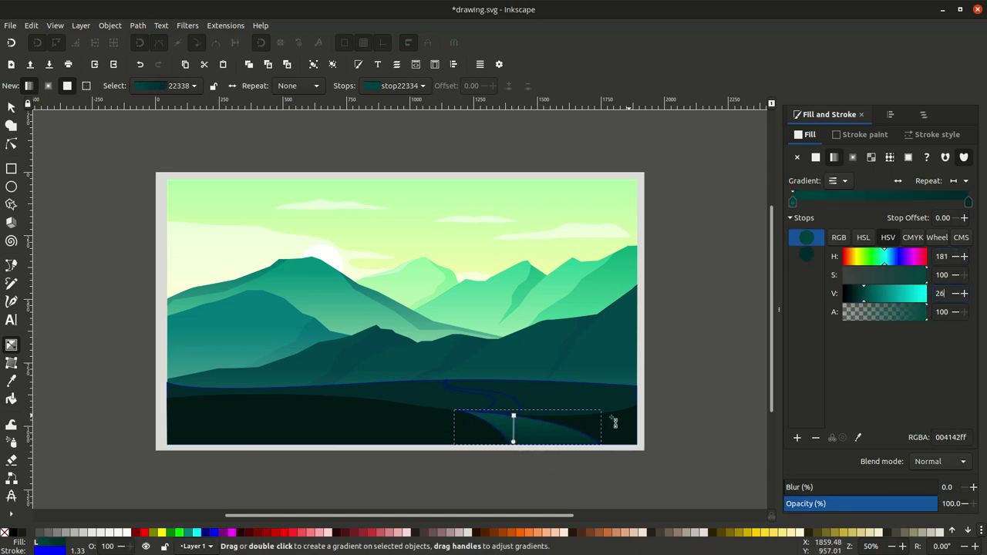
pyautogui.click(514, 442)
pyautogui.click(964, 256)
pyautogui.click(964, 256)
pyautogui.click(964, 256)
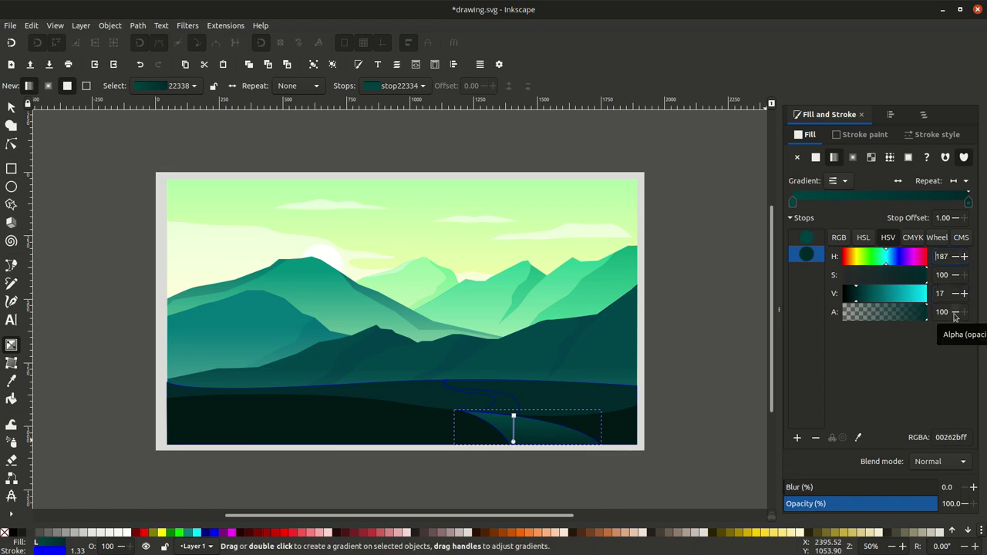
pyautogui.click(955, 293)
pyautogui.click(954, 293)
pyautogui.click(954, 293)
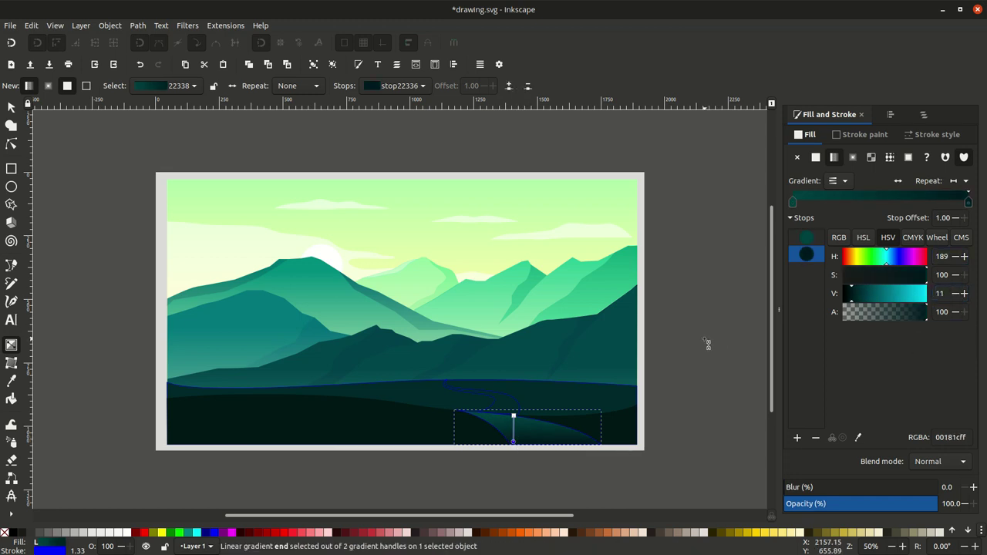
# Step: Give the upper river section a vertical linear gradient
pyautogui.press('Escape')
pyautogui.press('s')
pyautogui.click(429, 403)
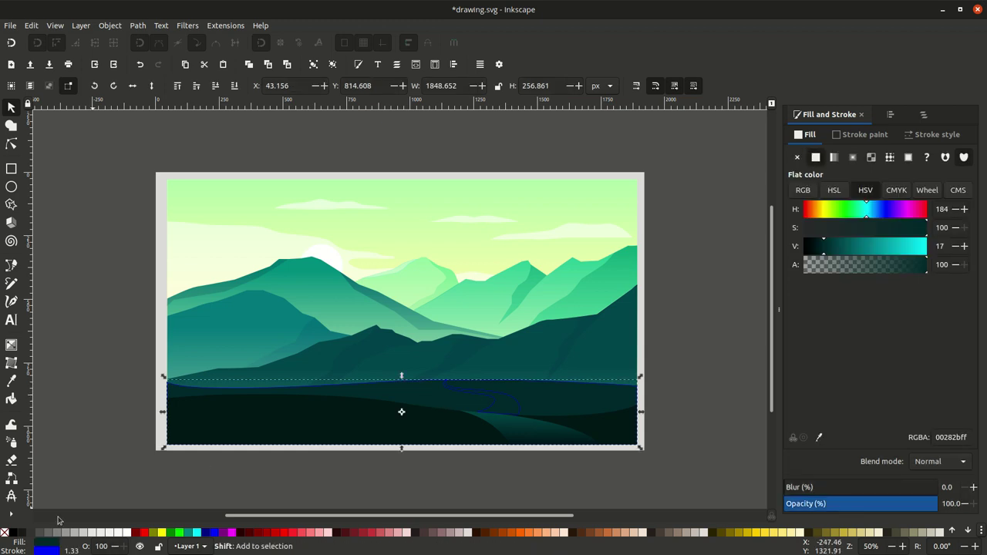
pyautogui.click(491, 402)
pyautogui.click(834, 157)
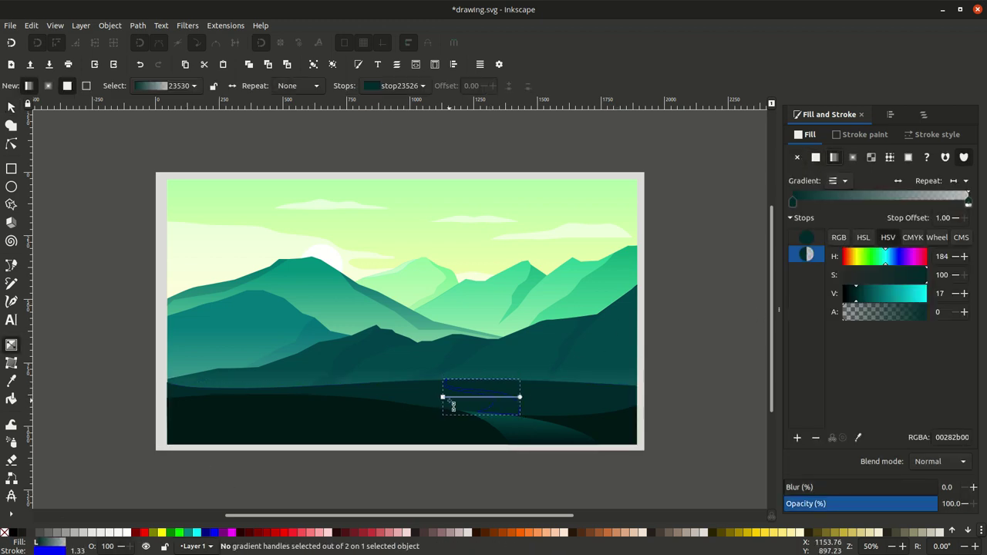
pyautogui.moveTo(470, 379); pyautogui.dragTo(472, 416)
# Step: Set the upper section's end stop to opaque teal with hue 179 and opacity 100
pyautogui.click(472, 416)
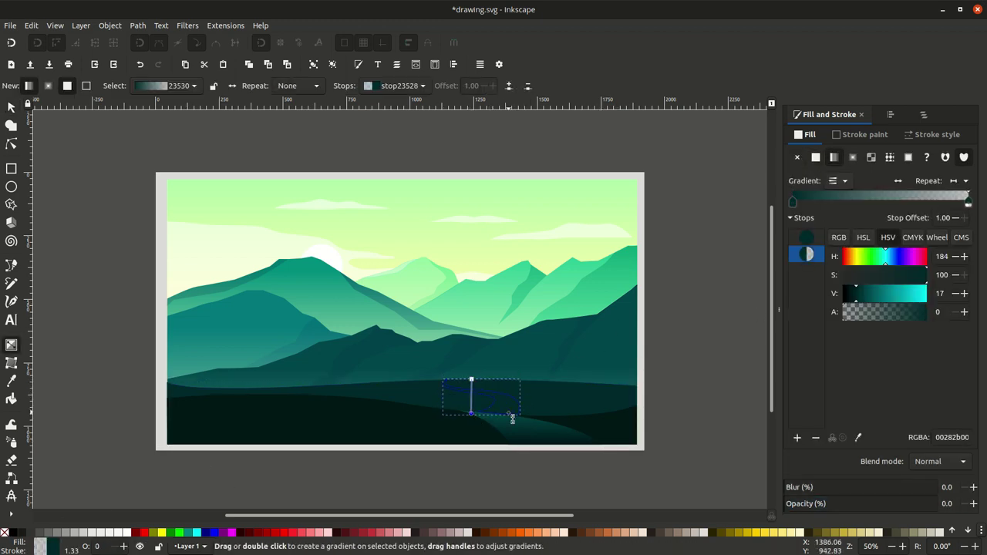
pyautogui.click(943, 256)
pyautogui.write('179')
pyautogui.press('Tab')
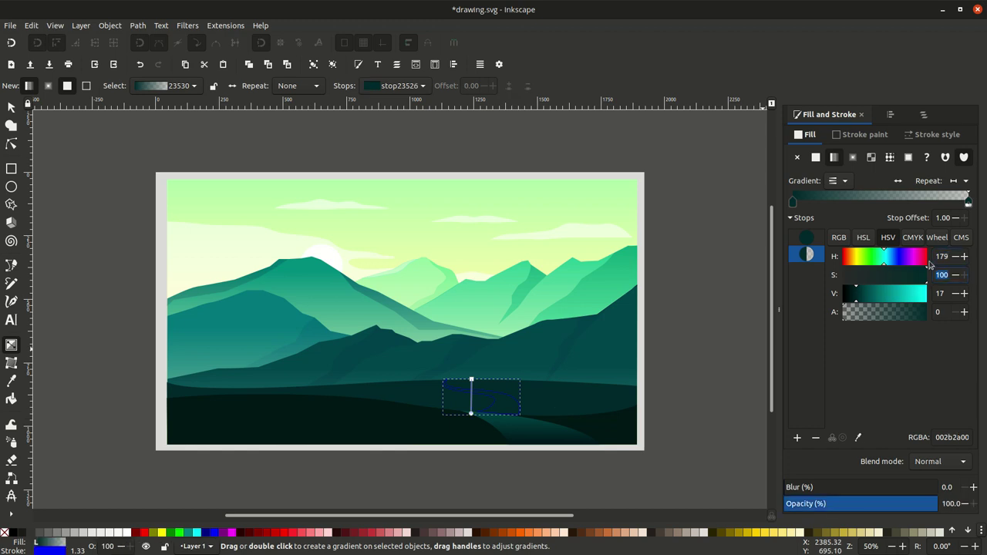
pyautogui.press('Tab')
pyautogui.press('Tab')
pyautogui.write('100')
pyautogui.press('Return')
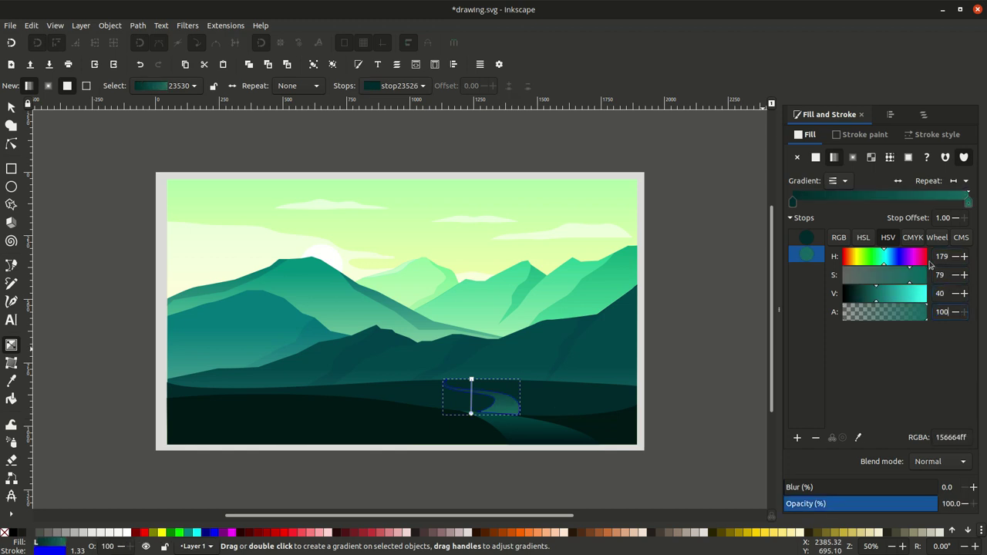
pyautogui.click(807, 237)
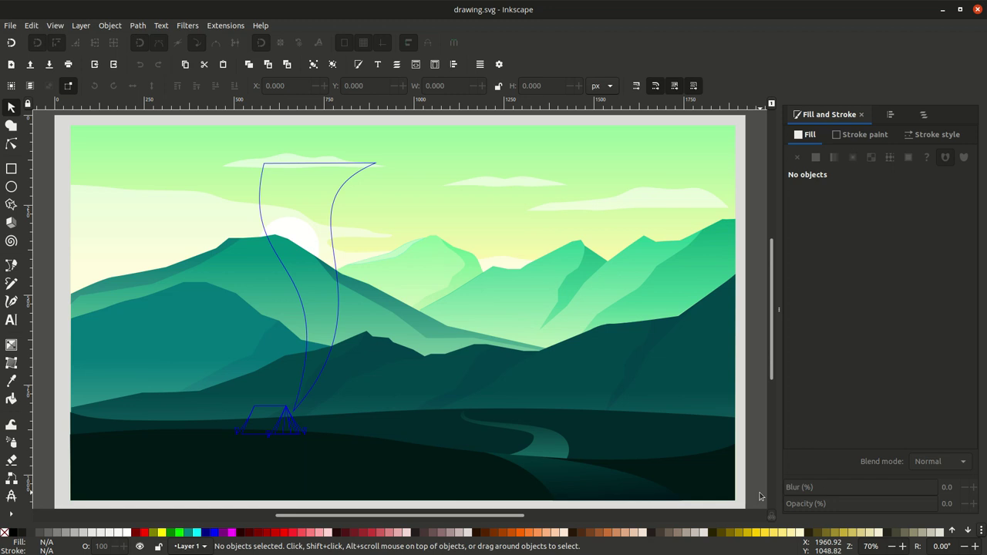
# Step: Fill the tent's middle triangle orange, shifted slightly toward yellow, with no outline
pyautogui.click(292, 426)
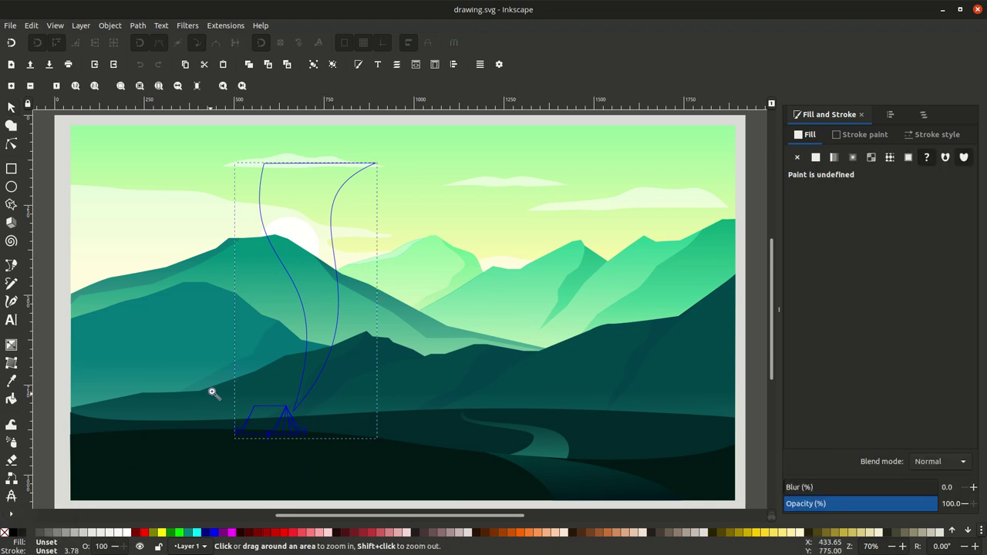
pyautogui.scroll(4, 270, 459)
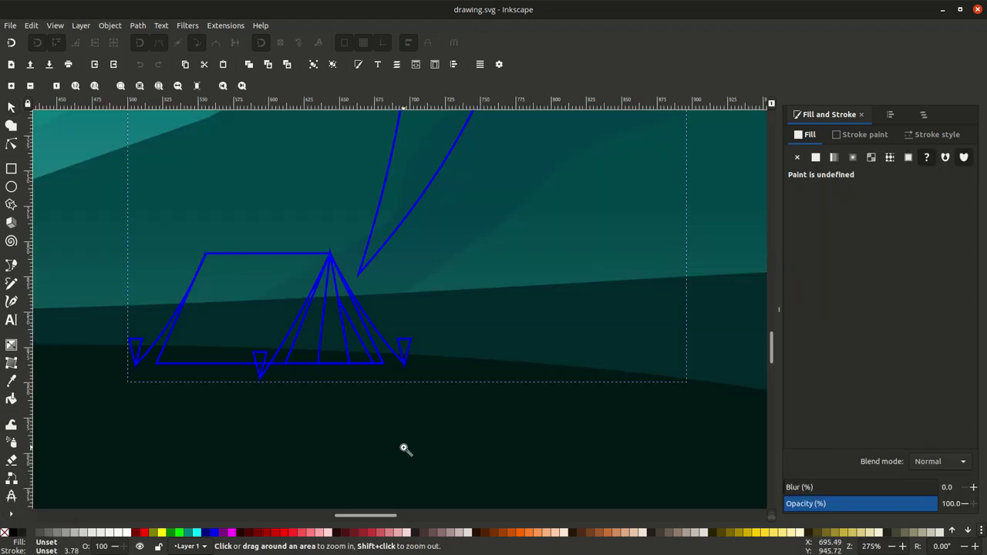
pyautogui.keyDown('ctrl'); pyautogui.click(334, 358); pyautogui.keyUp('ctrl')
pyautogui.click(519, 532)
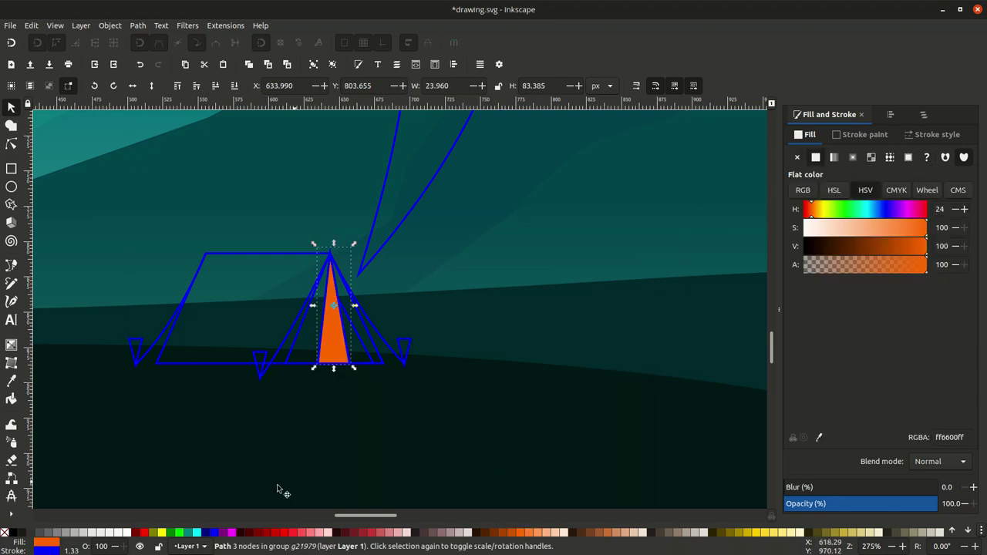
pyautogui.keyDown('shift'); pyautogui.click(4, 532); pyautogui.keyUp('shift')
pyautogui.tripleClick(964, 209)
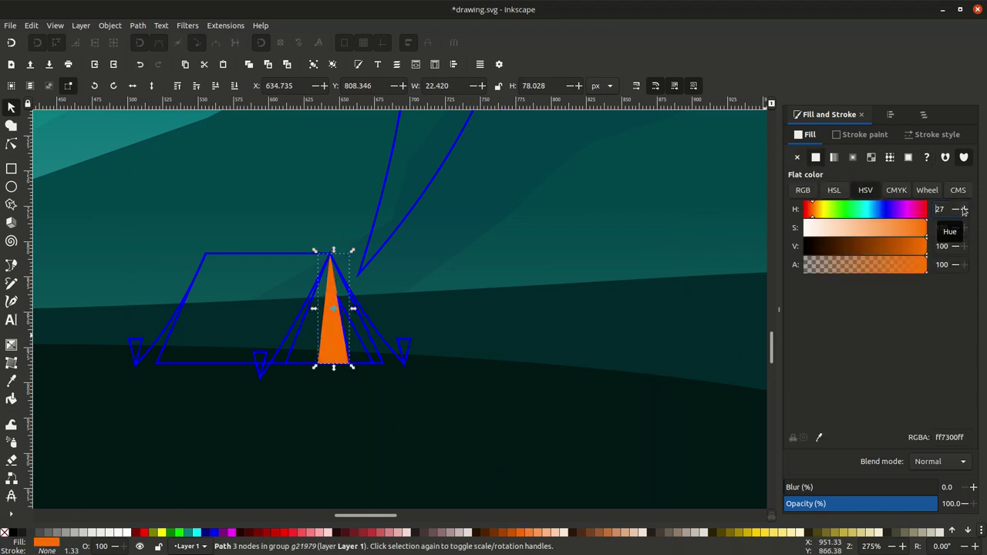
# Step: Fill both side triangles teal, making the left one deeper (saturation 78), then select the outline pieces
pyautogui.keyDown('ctrl'); pyautogui.click(368, 359); pyautogui.keyUp('ctrl')
pyautogui.click(200, 532)
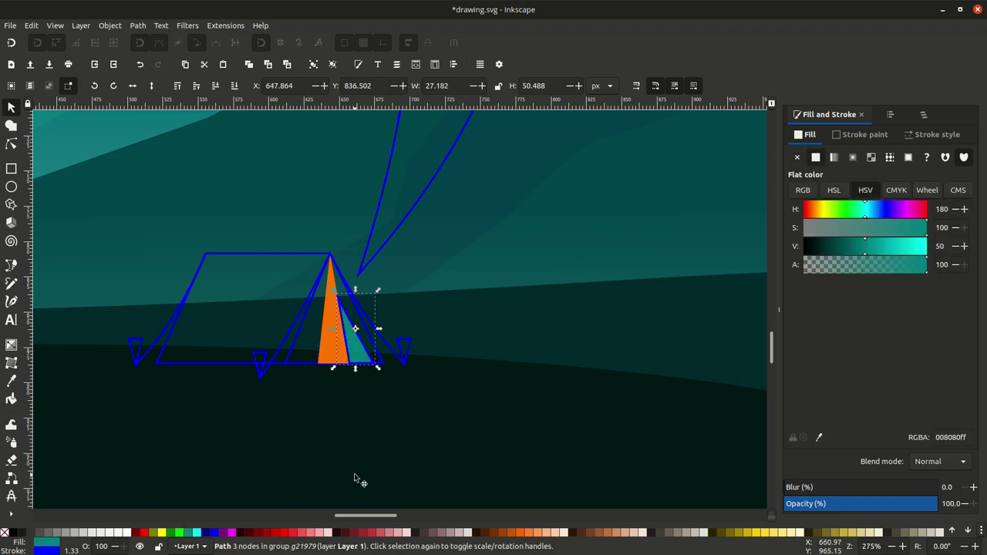
pyautogui.doubleClick(955, 251)
pyautogui.click(296, 347)
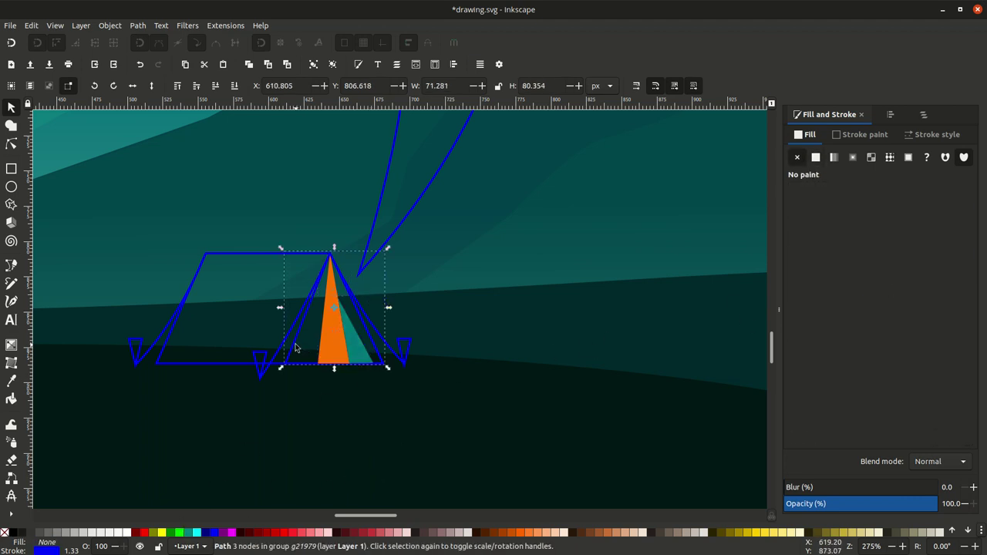
pyautogui.click(197, 532)
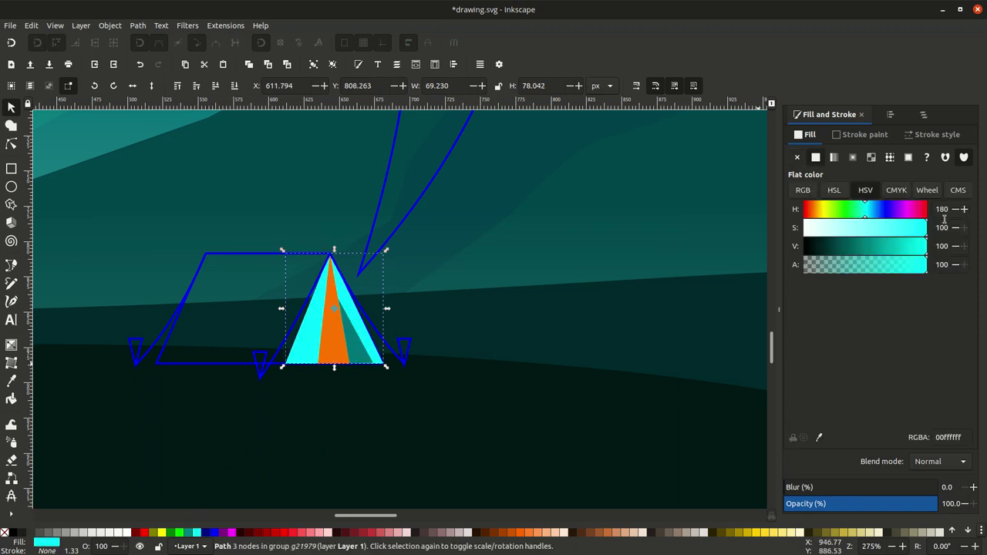
pyautogui.write('78')
pyautogui.press('Return')
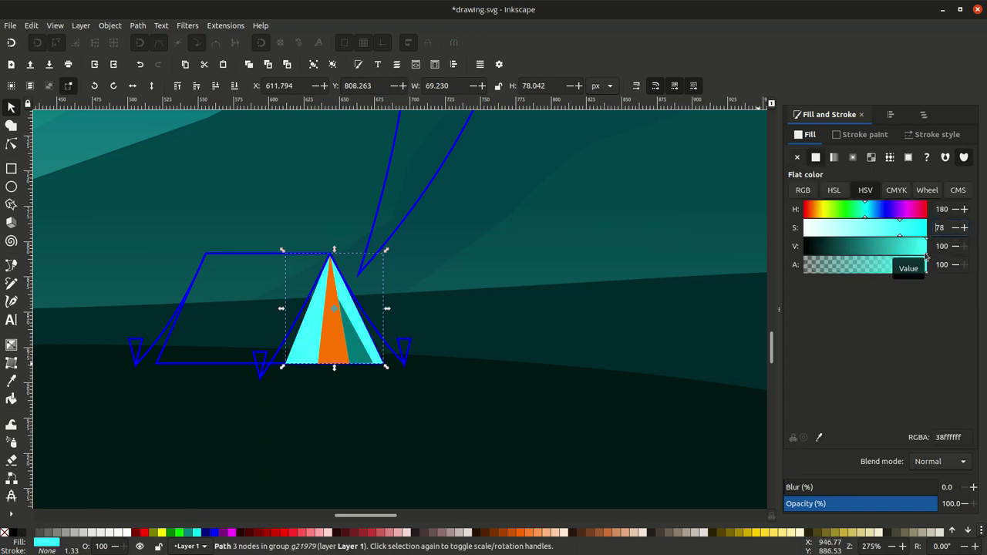
pyautogui.moveTo(903, 248); pyautogui.dragTo(852, 249)
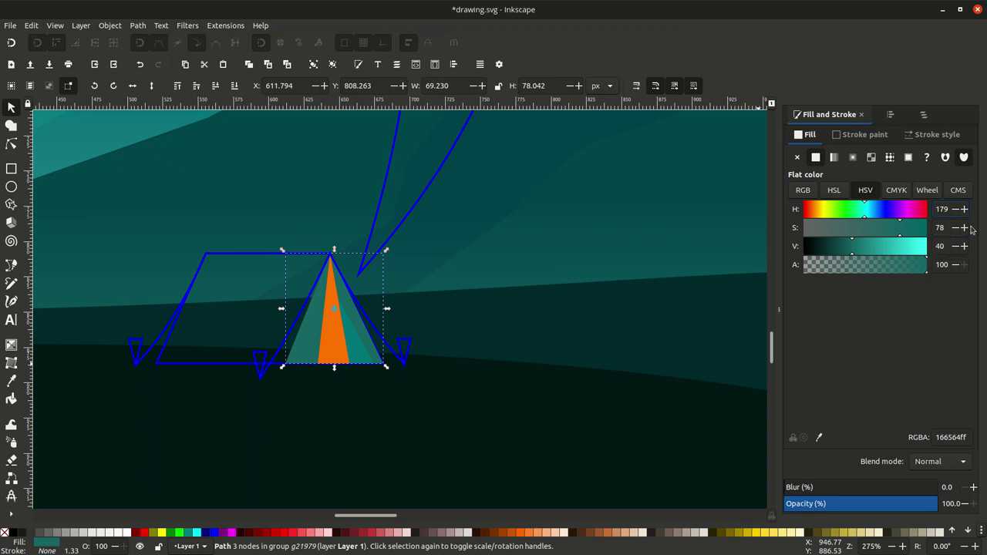
pyautogui.click(260, 364)
pyautogui.keyDown('shift'); pyautogui.click(409, 343); pyautogui.keyUp('shift')
# Step: Stroke the tent's guy lines and pegs with muted teal, HSV 179/78/40
pyautogui.keyDown('shift'); pyautogui.click(168, 330); pyautogui.keyUp('shift')
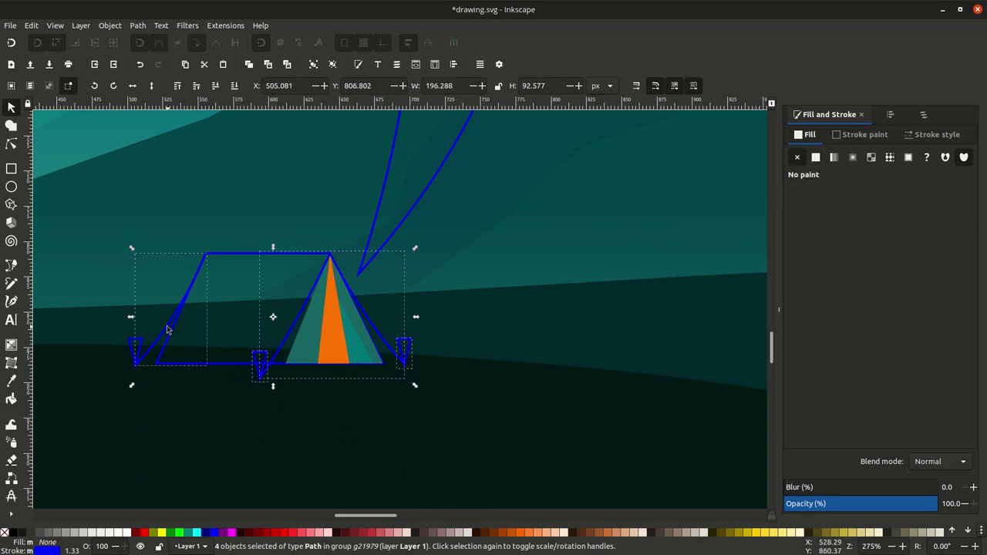
pyautogui.keyDown('shift'); pyautogui.click(131, 343); pyautogui.keyUp('shift')
pyautogui.click(865, 135)
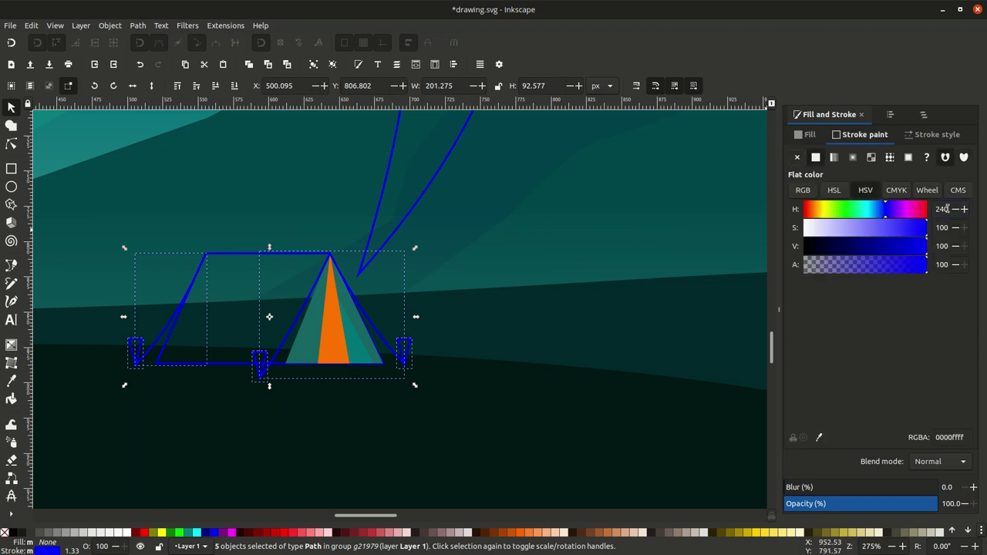
pyautogui.write('179')
pyautogui.press('Tab')
pyautogui.write('78')
pyautogui.press('Tab')
pyautogui.write('40')
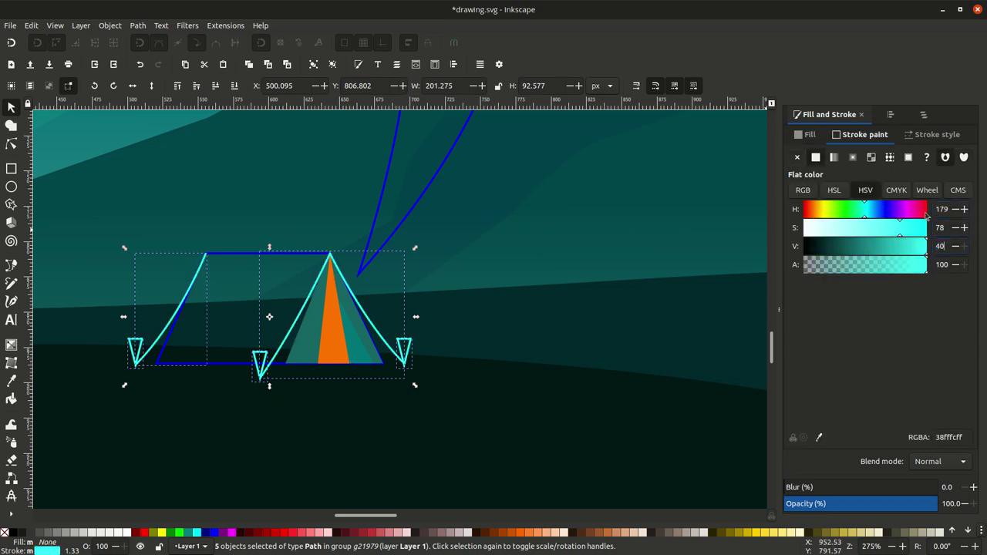
pyautogui.press('Tab')
# Step: Fill the tent's back trapezoid with a flat near-black teal, roughly HSV 187/100/11
pyautogui.click(231, 375)
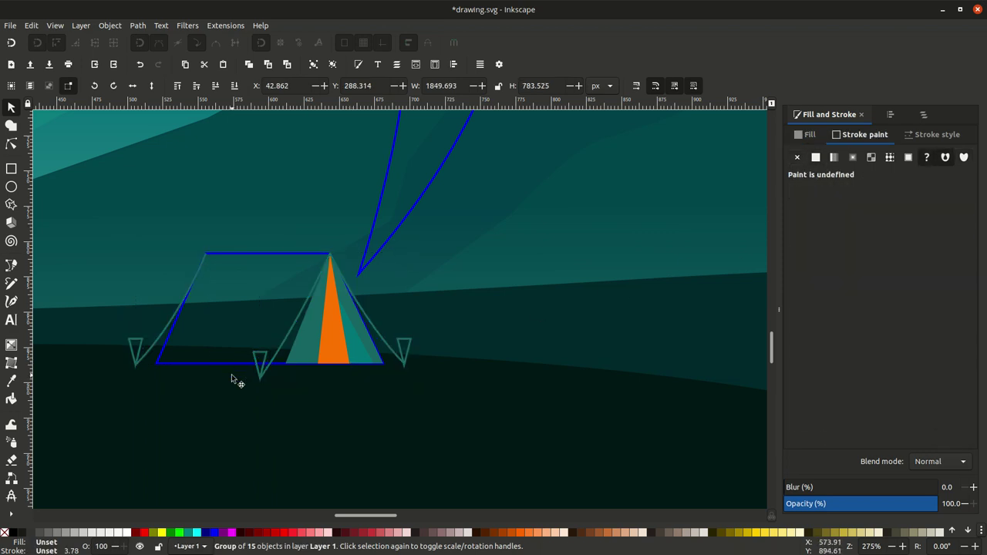
pyautogui.keyDown('ctrl'); pyautogui.click(236, 363); pyautogui.keyUp('ctrl')
pyautogui.click(804, 134)
pyautogui.click(816, 157)
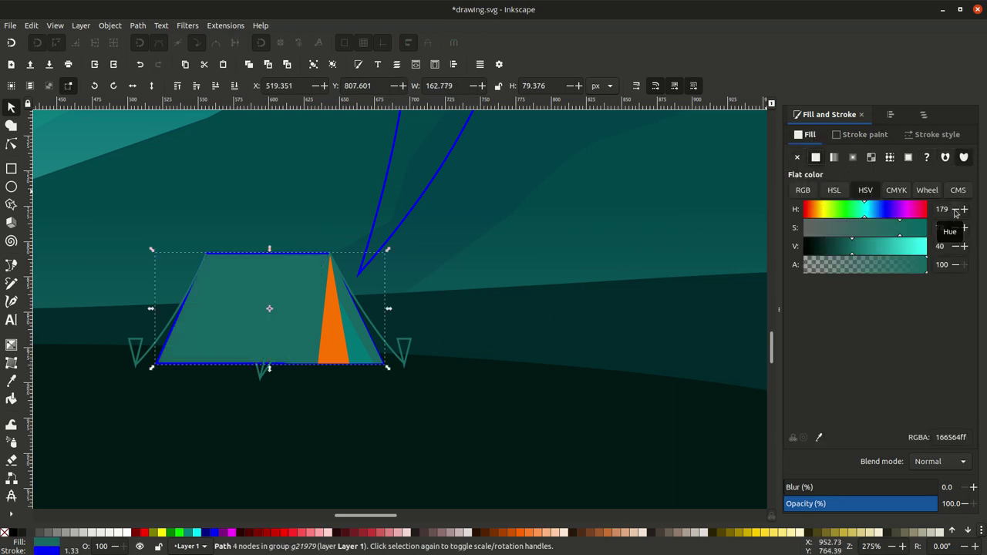
pyautogui.click(963, 208)
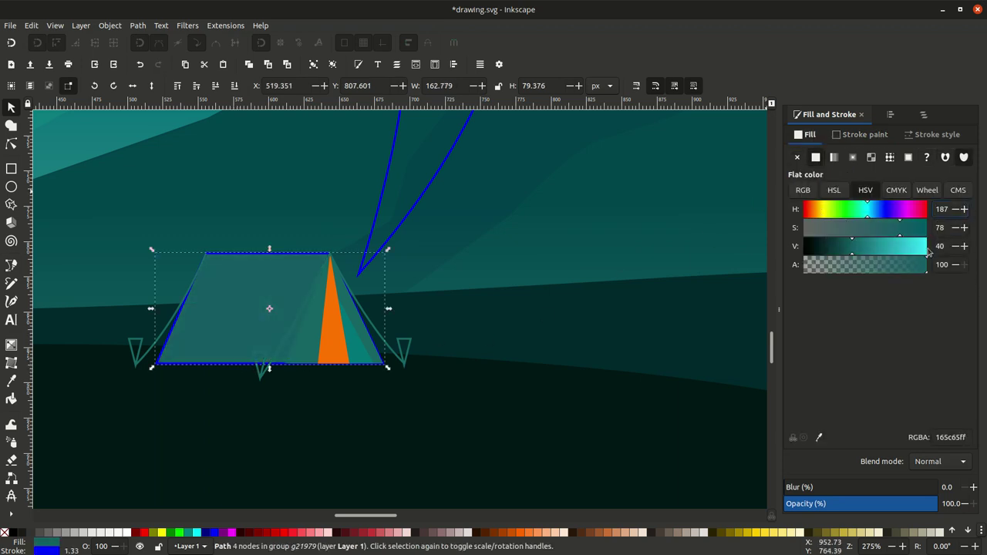
pyautogui.click(910, 235)
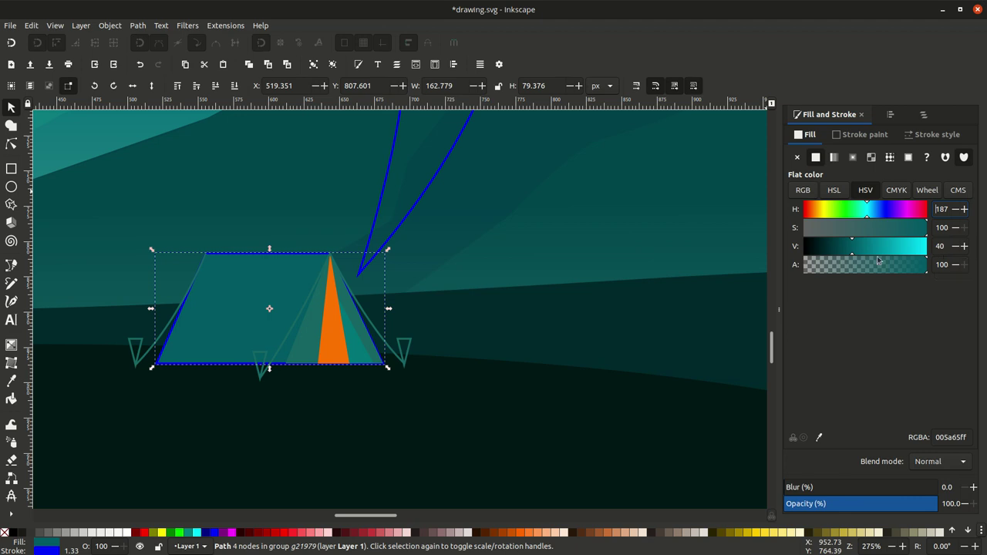
pyautogui.moveTo(854, 253); pyautogui.dragTo(822, 254)
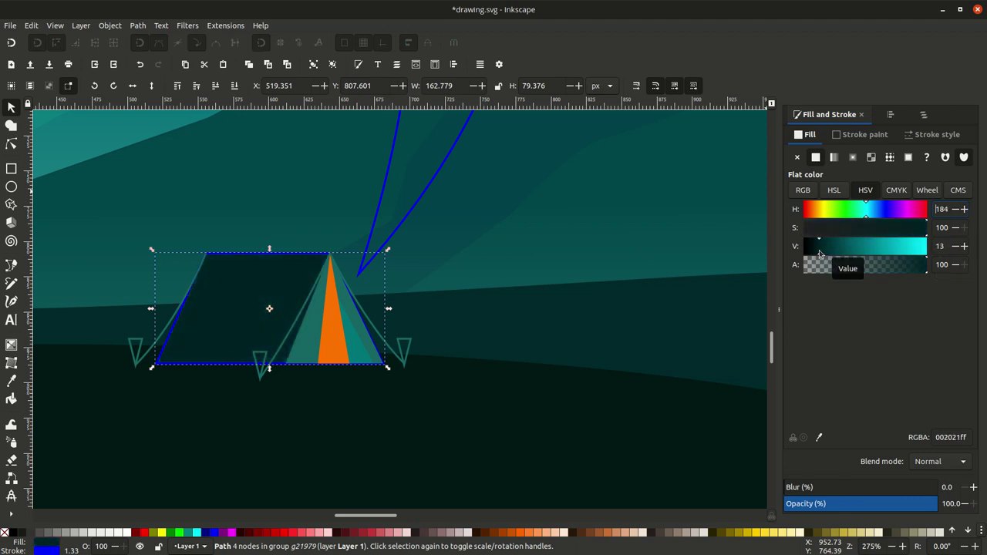
pyautogui.click(955, 209)
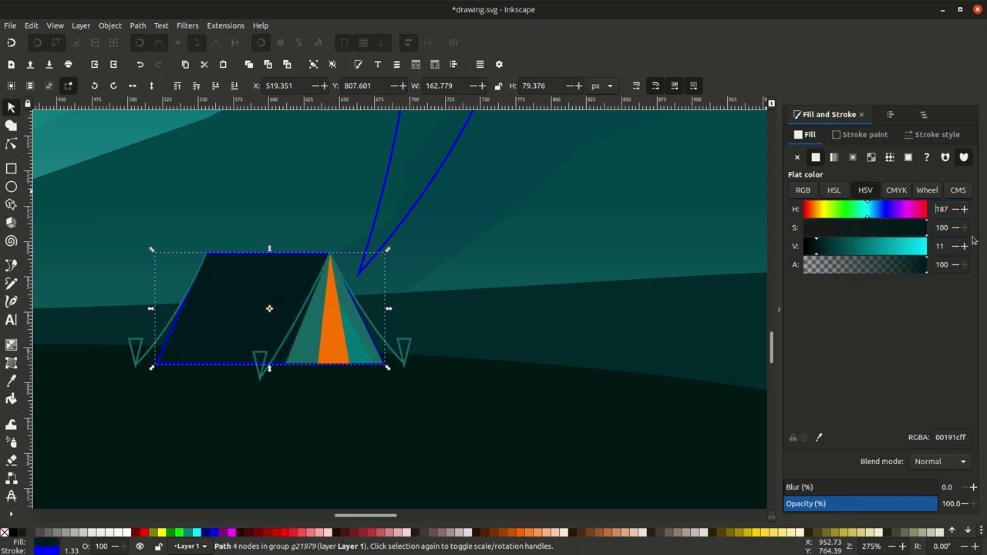
pyautogui.click(649, 417)
pyautogui.click(245, 369)
# Step: Fill the curved smoke path above the tent white, then convert it to a linear gradient
pyautogui.press('5')
pyautogui.press('Escape')
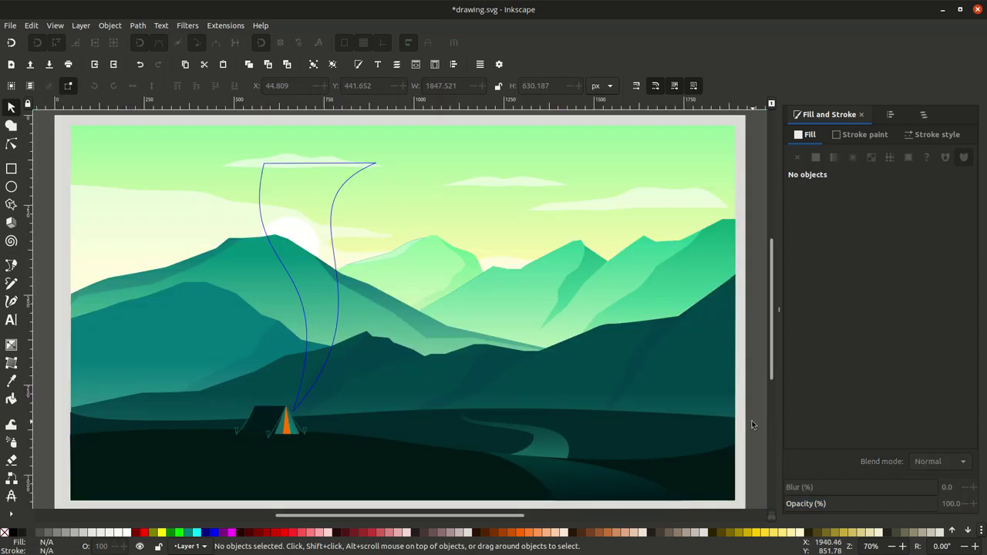
pyautogui.click(358, 456)
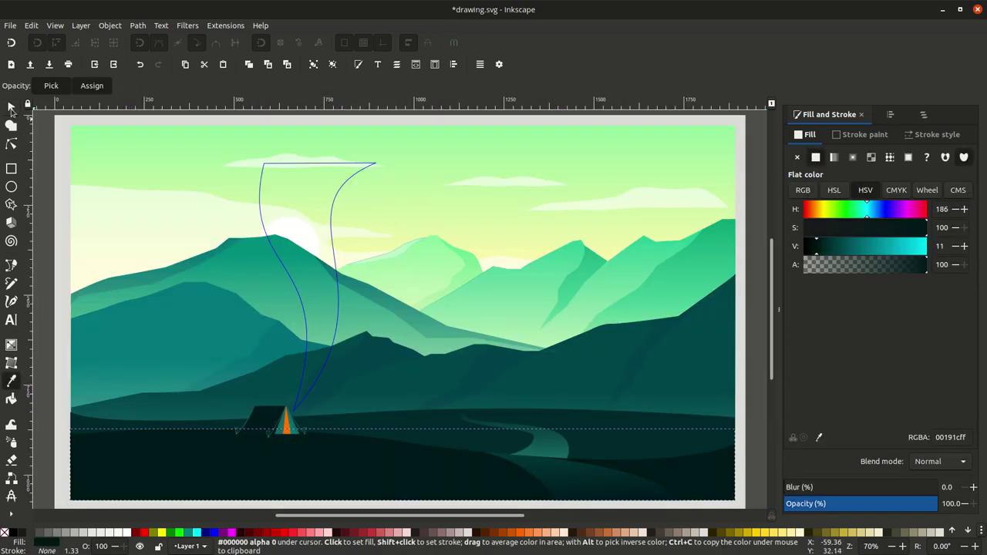
pyautogui.click(750, 466)
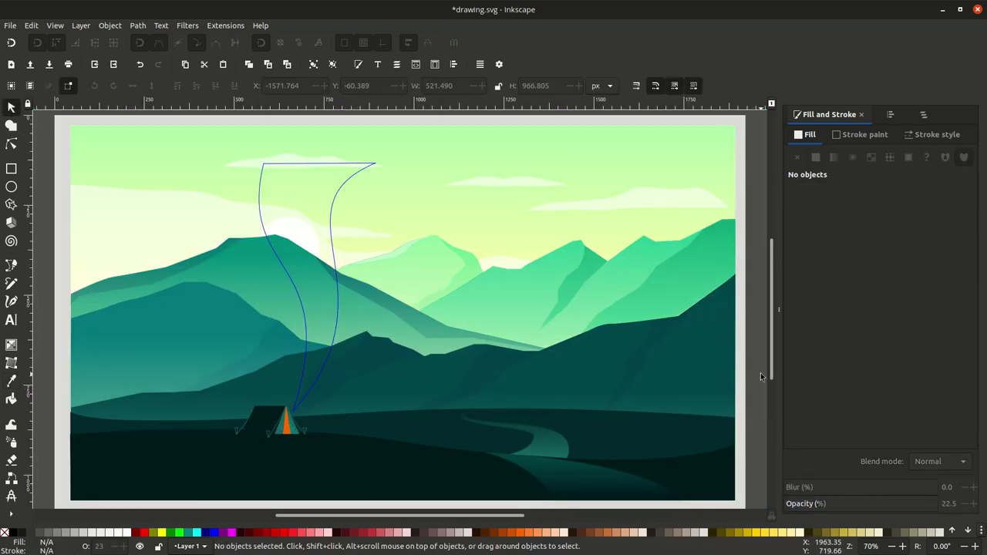
pyautogui.click(333, 342)
pyautogui.click(816, 156)
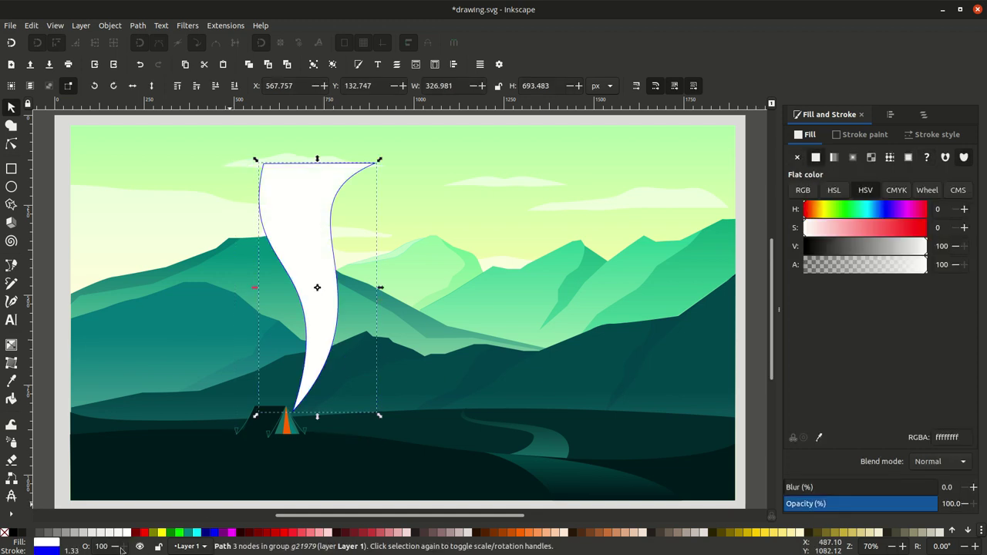
pyautogui.click(833, 156)
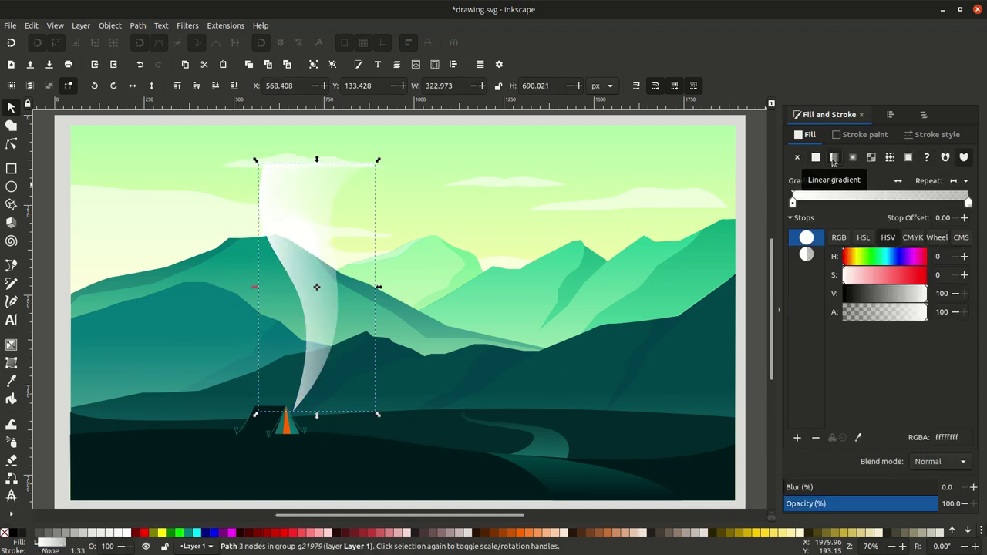
# Step: Run the plume gradient up from the tent with a dark teal start stop (saturation 90, brightness 7)
pyautogui.click(10, 345)
pyautogui.moveTo(318, 259); pyautogui.dragTo(289, 412)
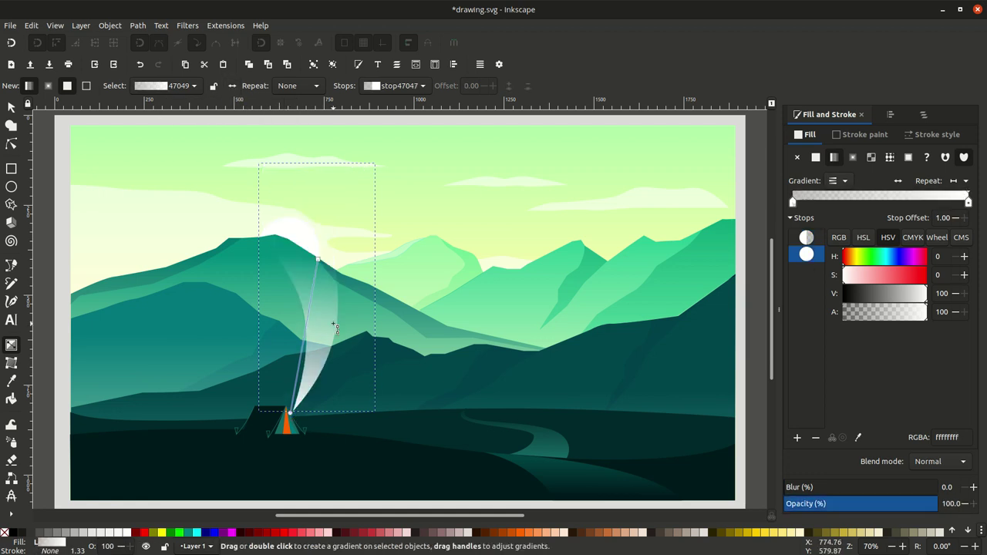
pyautogui.click(318, 259)
pyautogui.press('Tab')
pyautogui.write('90')
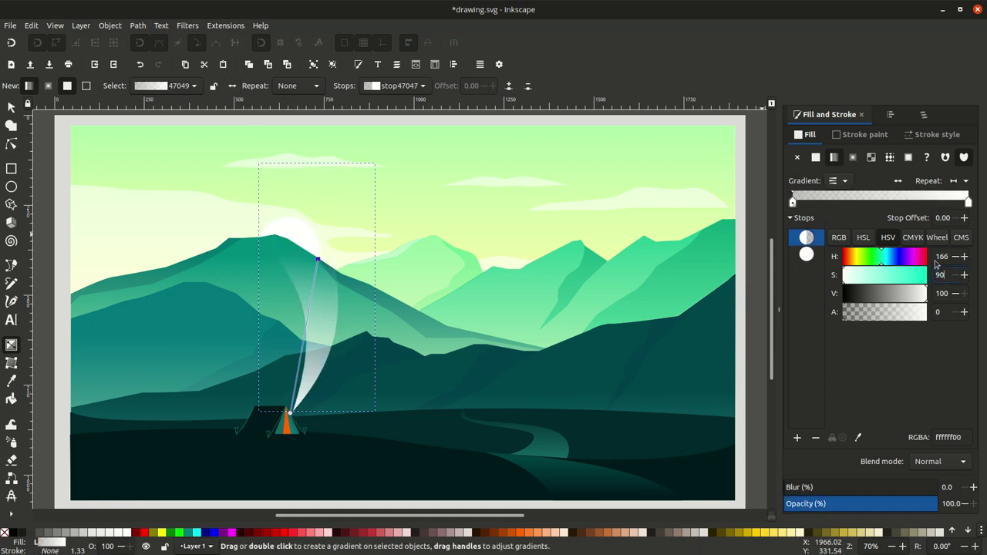
pyautogui.press('Tab')
pyautogui.write('7')
pyautogui.press('Return')
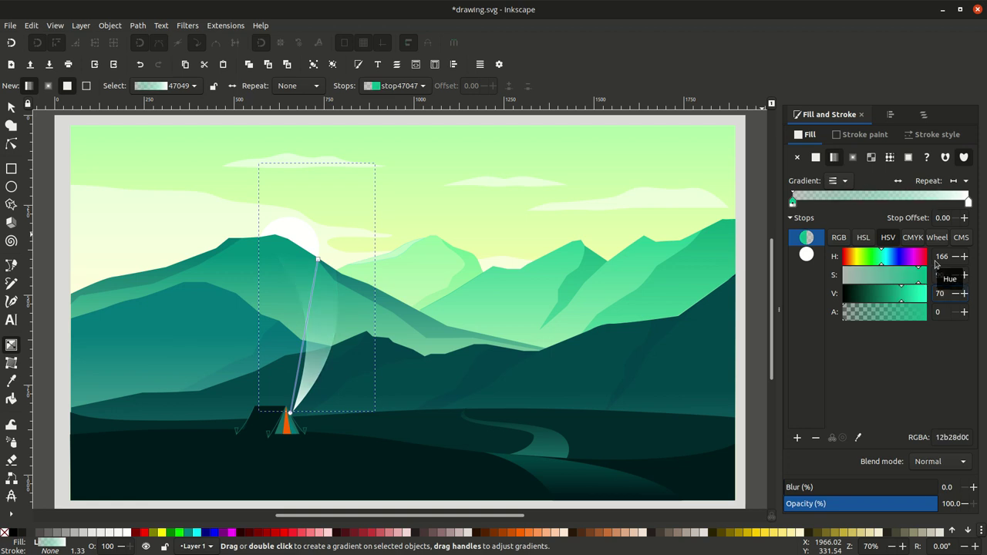
# Step: Give the plume's white end stop a slight cyan tint with hue 180 and value 5
pyautogui.press('Tab')
pyautogui.write('180')
pyautogui.press('Return')
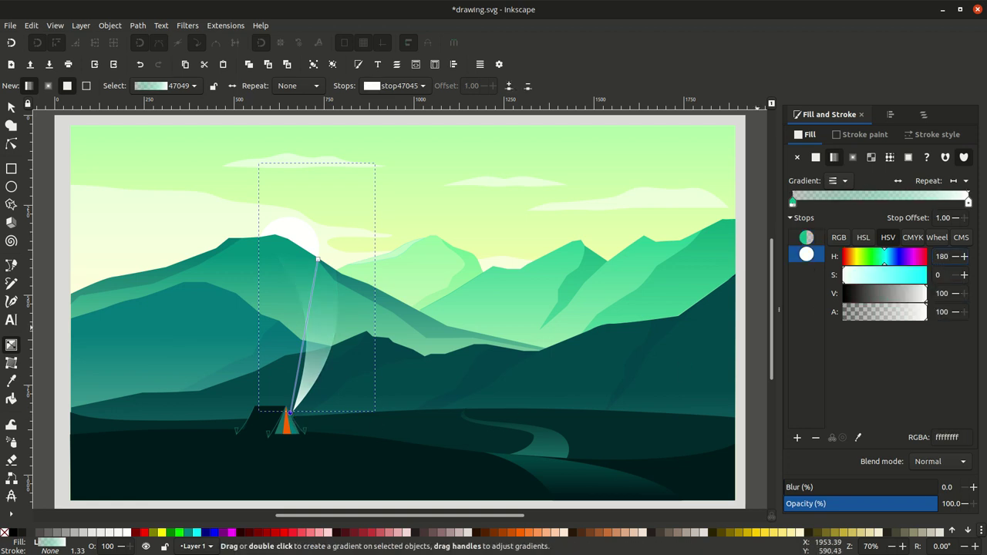
pyautogui.write('5')
pyautogui.press('Tab')
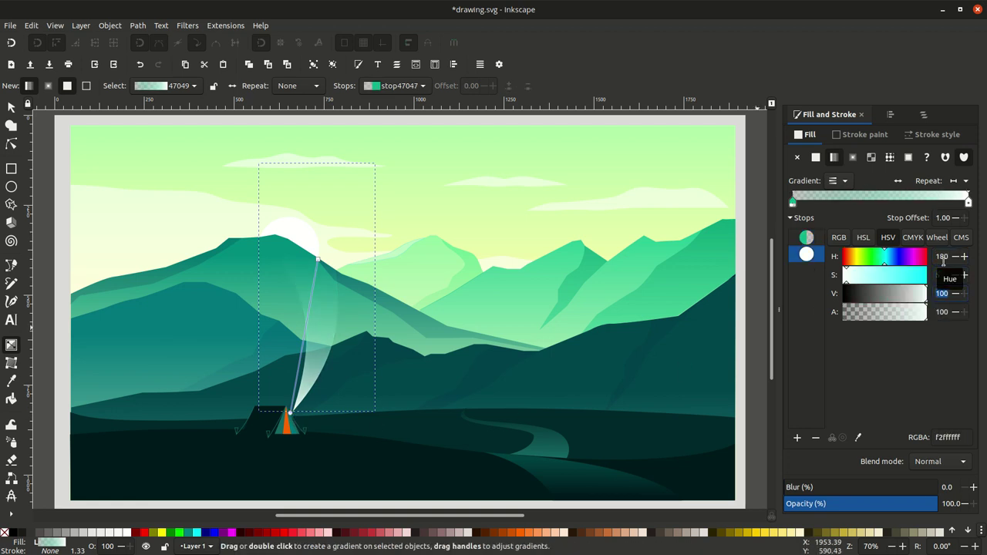
# Step: Add an opaque white middle stop (hue 180) and lower the plume's opacity to about 29%
pyautogui.doubleClick(311, 293)
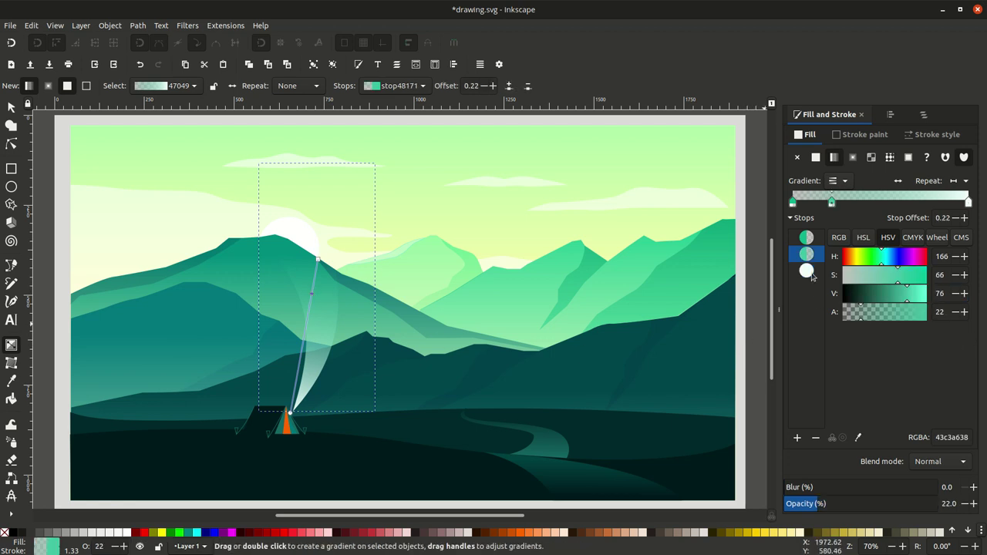
pyautogui.click(929, 262)
pyautogui.write('180')
pyautogui.press('Tab')
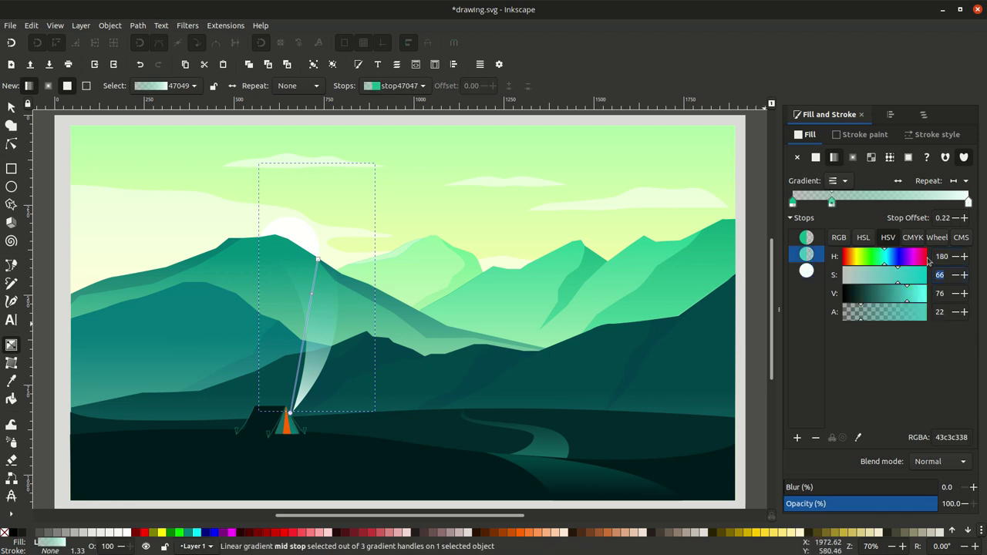
pyautogui.press('Tab')
pyautogui.write('100')
pyautogui.press('Tab')
pyautogui.write('100')
pyautogui.press('Return')
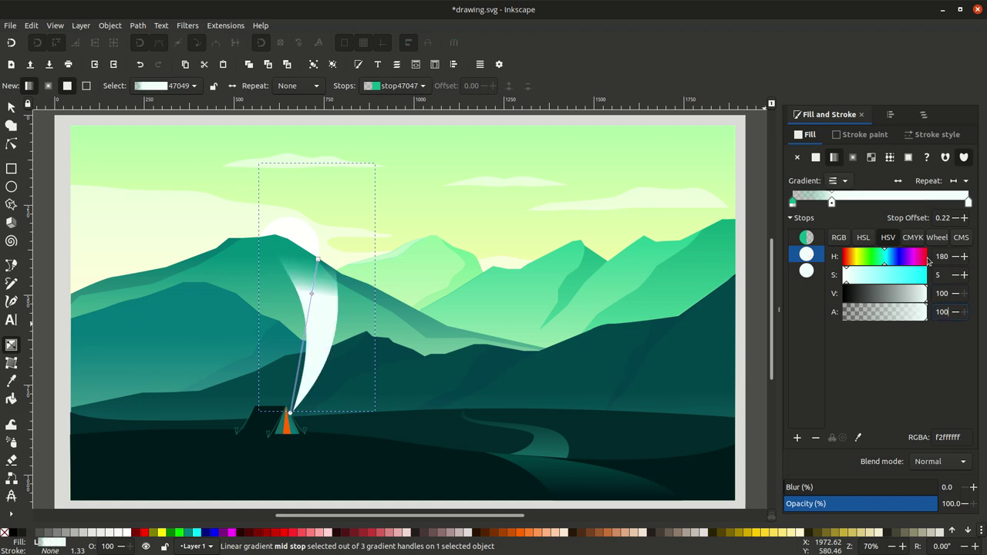
pyautogui.moveTo(839, 512); pyautogui.dragTo(821, 515)
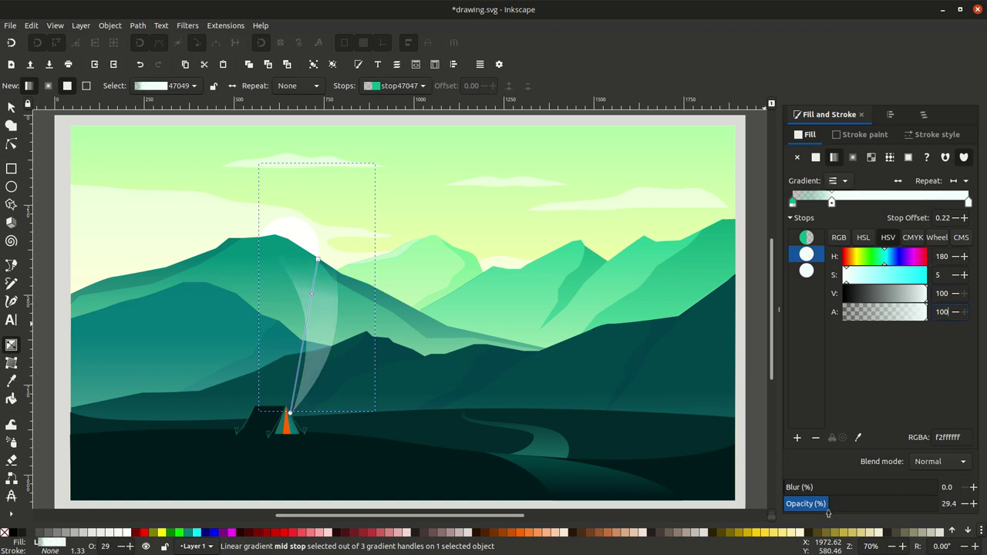
pyautogui.press('Escape')
# Step: Move the smoke plume slightly upward and save drawing.svg
pyautogui.press('s')
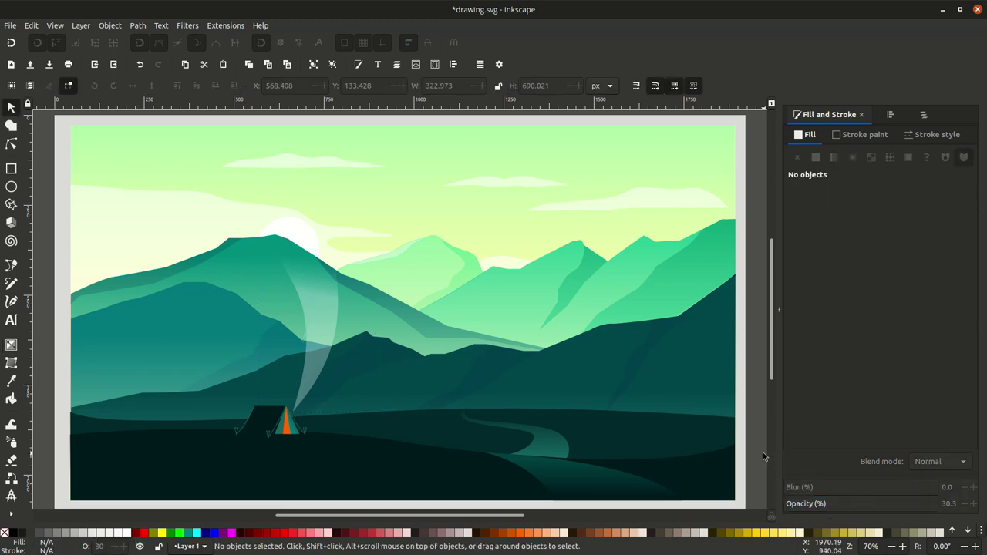
pyautogui.click(314, 381)
pyautogui.moveTo(313, 384); pyautogui.dragTo(316, 376)
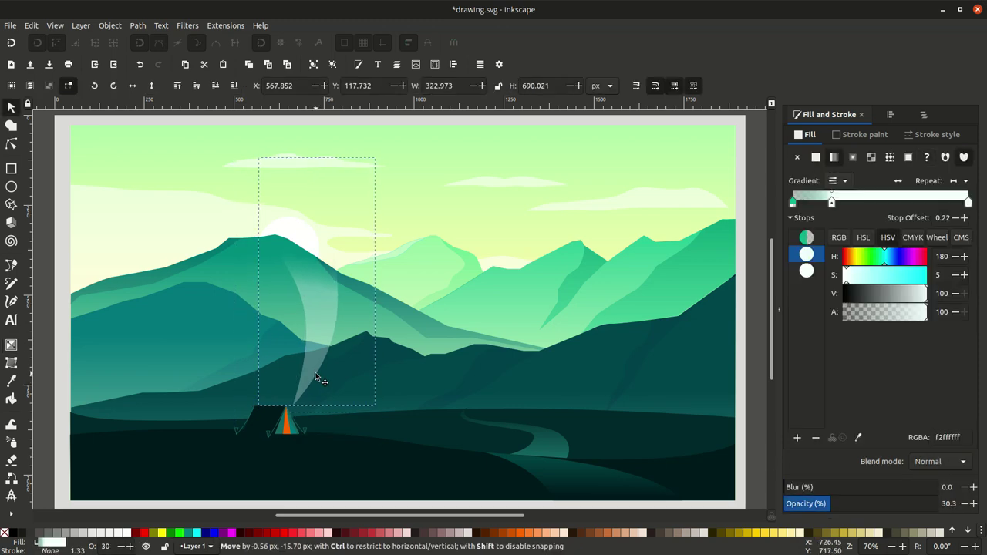
pyautogui.press('Escape')
pyautogui.hotkey('ctrl', 's')
pyautogui.press('-')
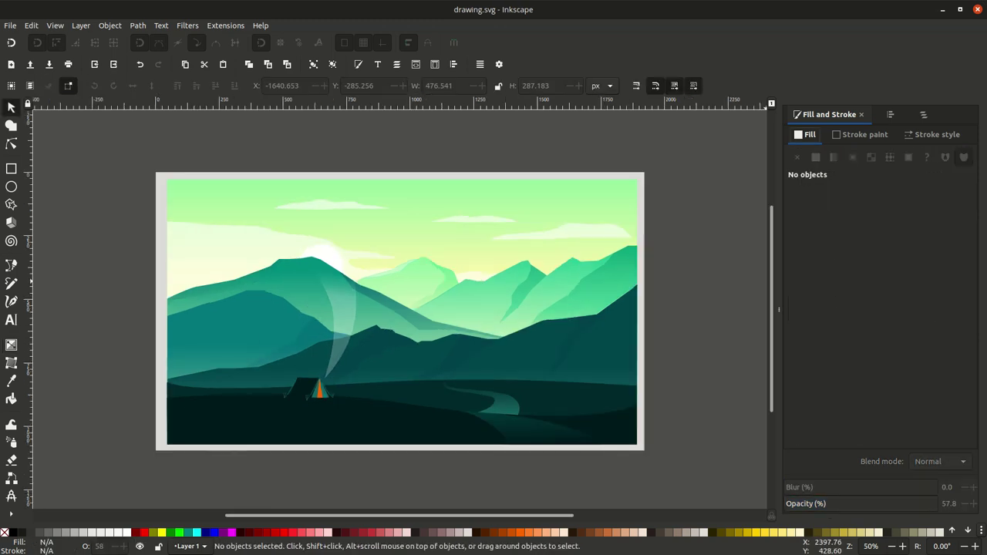
# Step: Inspect the upper-left cloud's gradient stops and the gradient list, leaving them unchanged
pyautogui.click(222, 292)
pyautogui.click(11, 345)
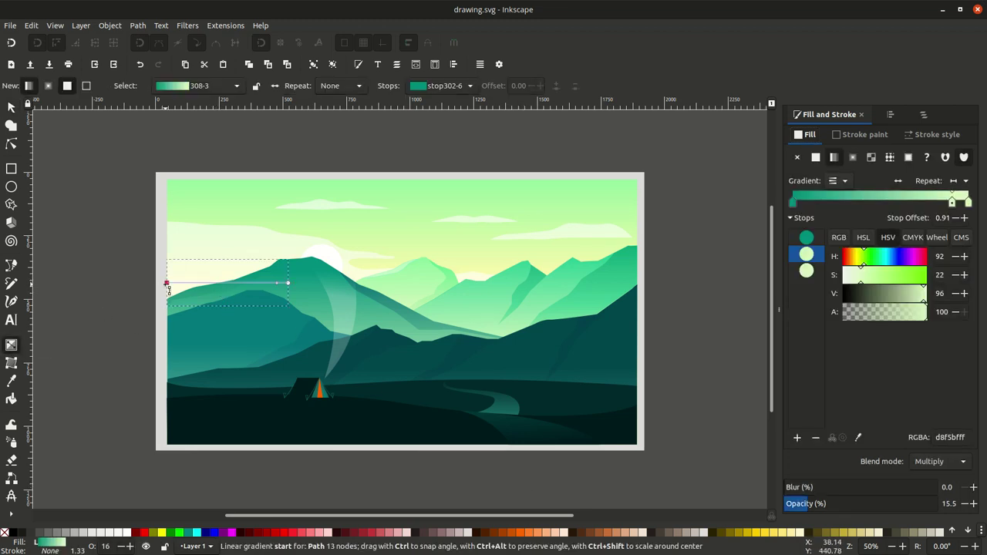
pyautogui.click(166, 283)
pyautogui.click(287, 283)
pyautogui.click(278, 283)
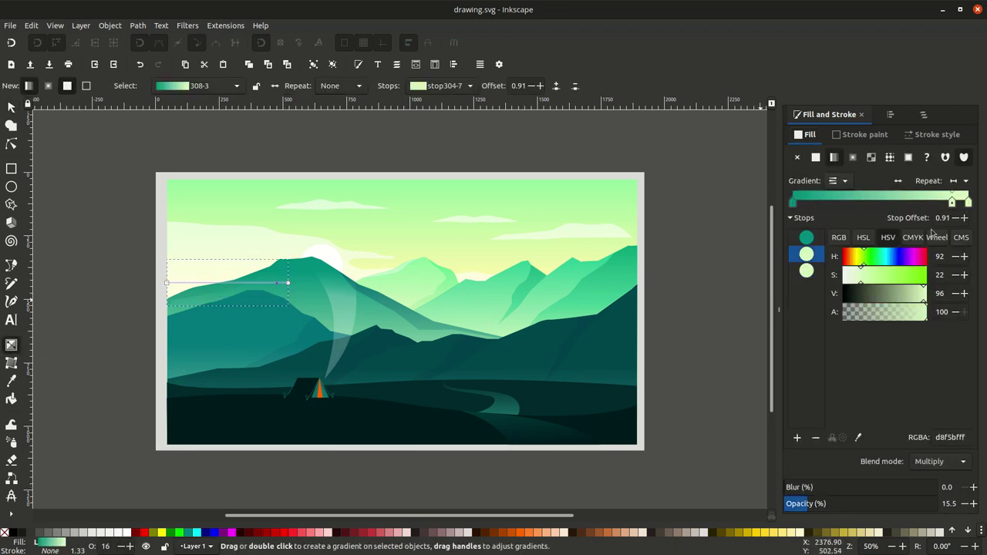
pyautogui.click(844, 180)
pyautogui.click(846, 181)
pyautogui.press('s')
pyautogui.click(95, 230)
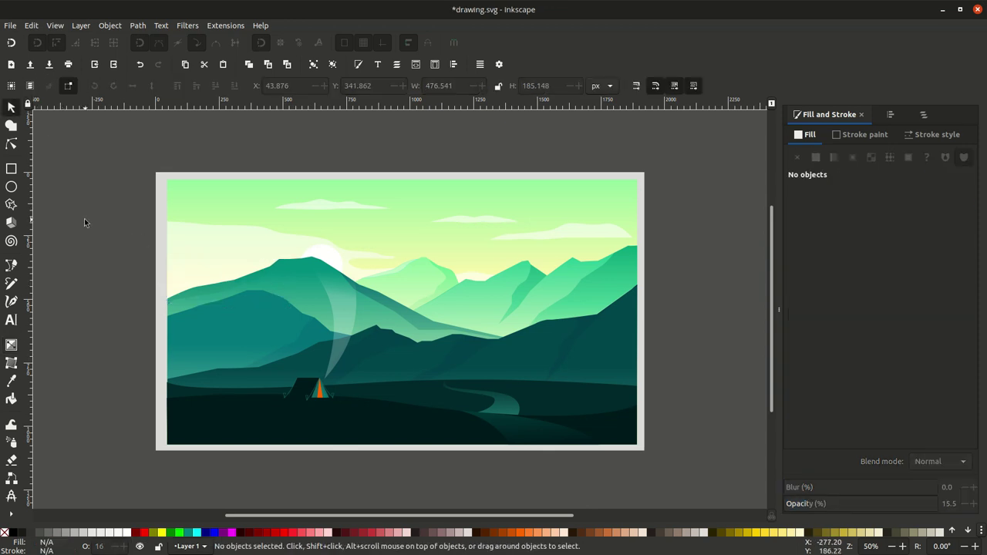
pyautogui.click(55, 25)
pyautogui.moveTo(81, 64)
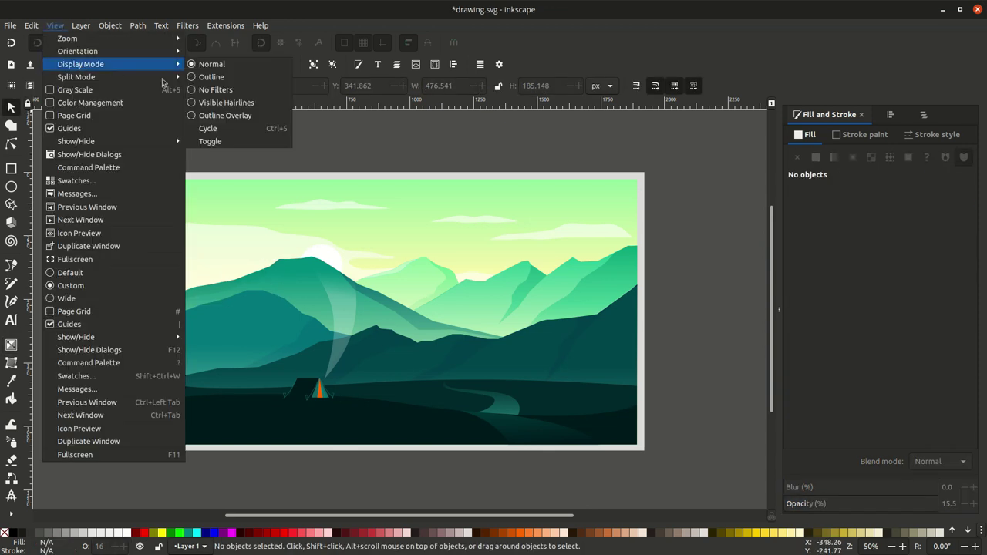
# Step: Zoom in and nudge the end node of the mountain path at the page edge into line
pyautogui.click(213, 75)
pyautogui.keyDown('ctrl'); pyautogui.scroll(2, 478, 378); pyautogui.keyUp('ctrl')
pyautogui.keyDown('ctrl'); pyautogui.scroll(2, 339, 257); pyautogui.keyUp('ctrl')
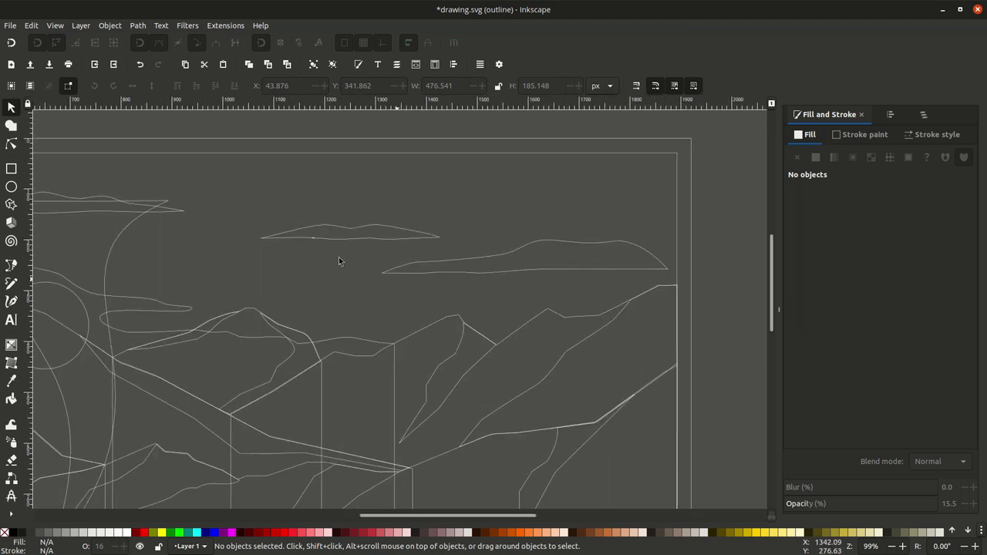
pyautogui.keyDown('ctrl'); pyautogui.scroll(2, 330, 423); pyautogui.keyUp('ctrl')
pyautogui.hscroll(10, 432, 400)
pyautogui.hscroll(5, 545, 373)
pyautogui.scroll(-1, 547, 301)
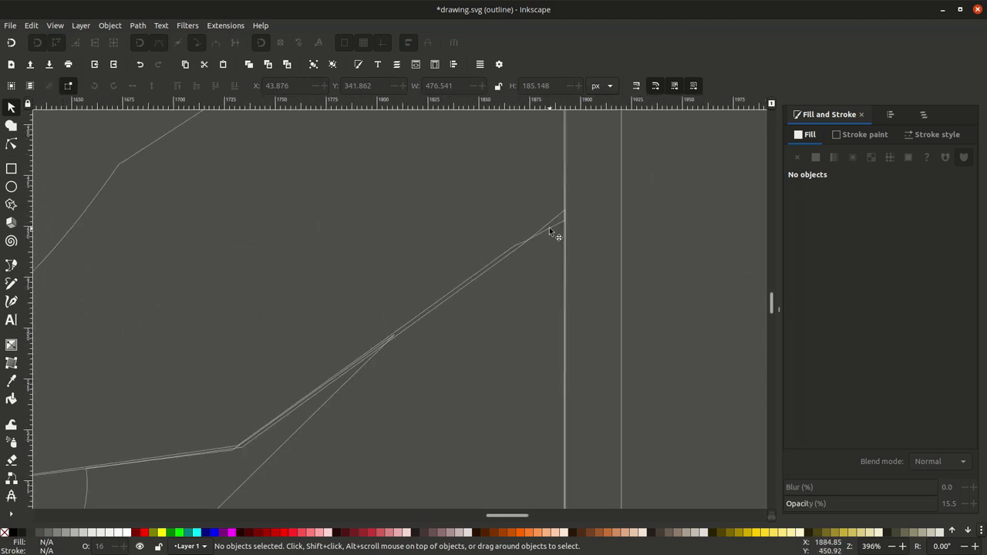
pyautogui.click(553, 225)
pyautogui.press('n')
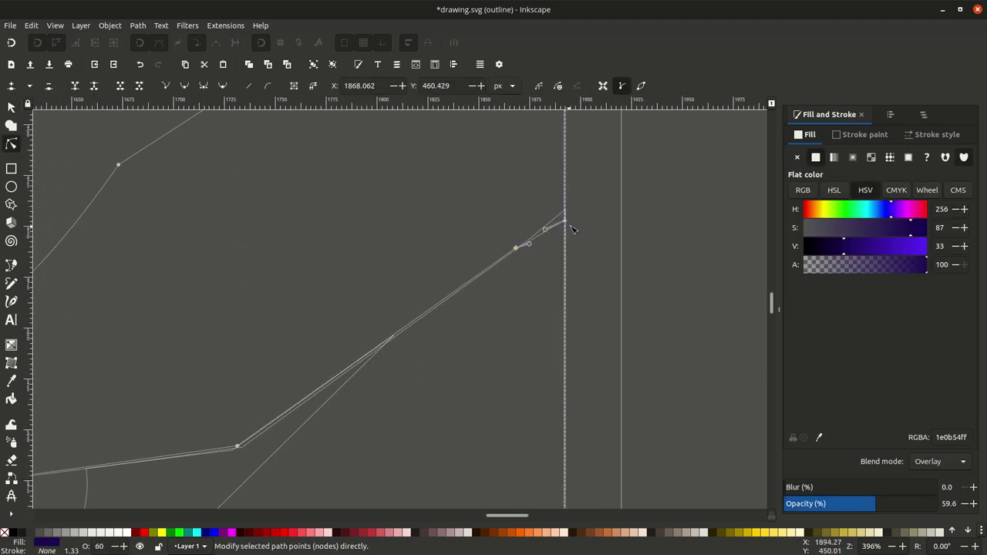
pyautogui.moveTo(566, 222); pyautogui.dragTo(568, 216)
# Step: Nudge the ridge nodes of the small mountain peak near the tent slightly left
pyautogui.hscroll(-4, 602, 262)
pyautogui.hscroll(-4, 626, 298)
pyautogui.hscroll(-4, 540, 332)
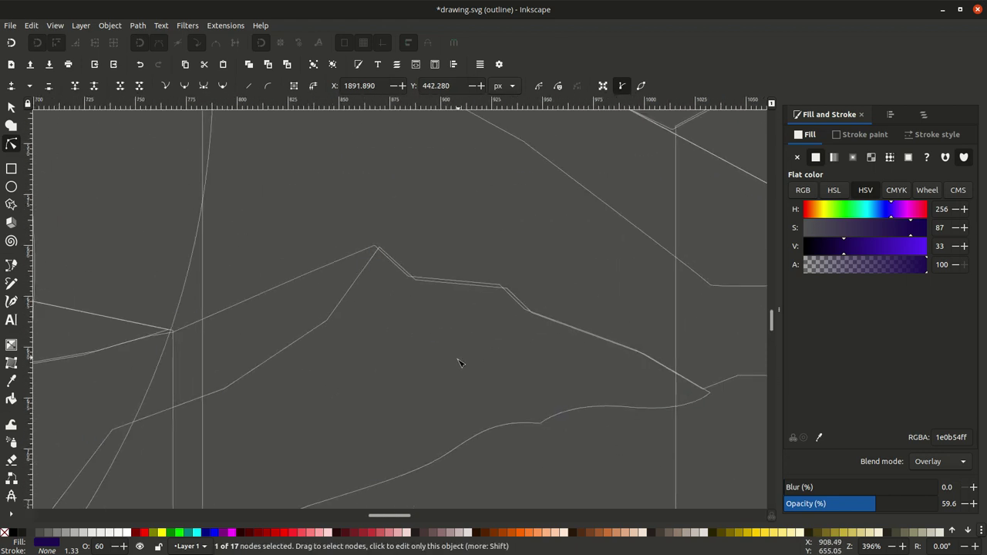
pyautogui.hscroll(-4, 458, 360)
pyautogui.moveTo(356, 333); pyautogui.dragTo(330, 381)
pyautogui.click(401, 315)
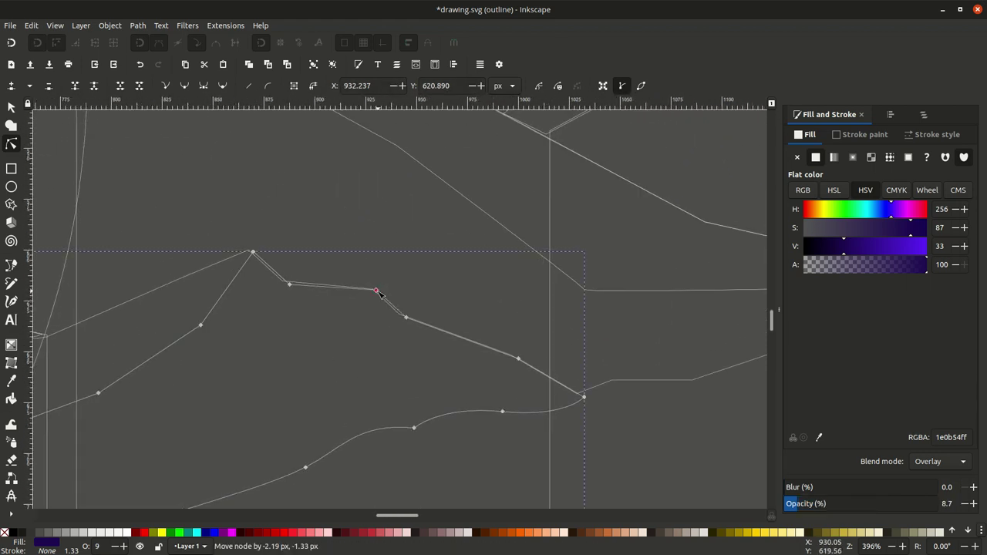
pyautogui.moveTo(407, 318); pyautogui.dragTo(401, 316)
pyautogui.moveTo(289, 283); pyautogui.dragTo(249, 251)
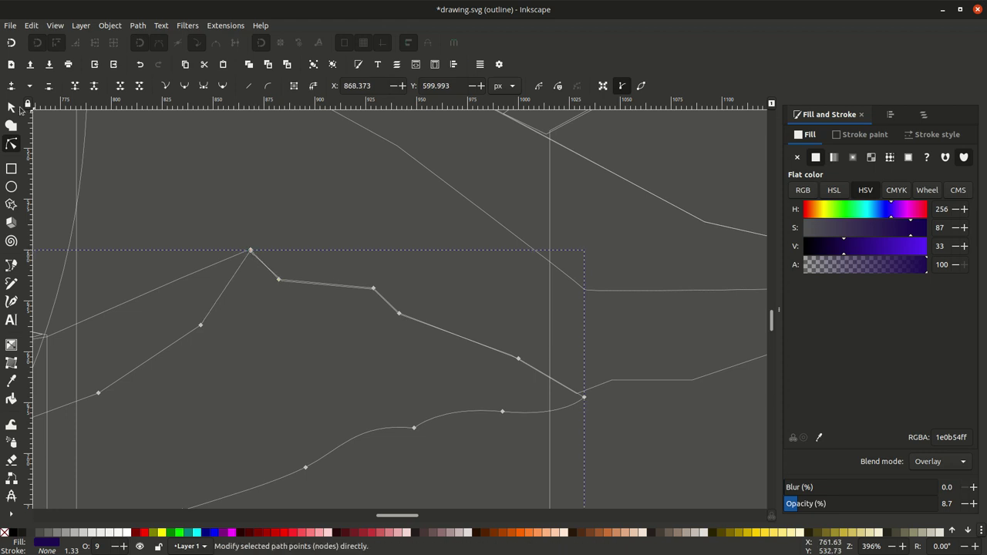
# Step: Switch the display mode from outline back to normal full-colour rendering
pyautogui.press('s')
pyautogui.press('5')
pyautogui.click(55, 26)
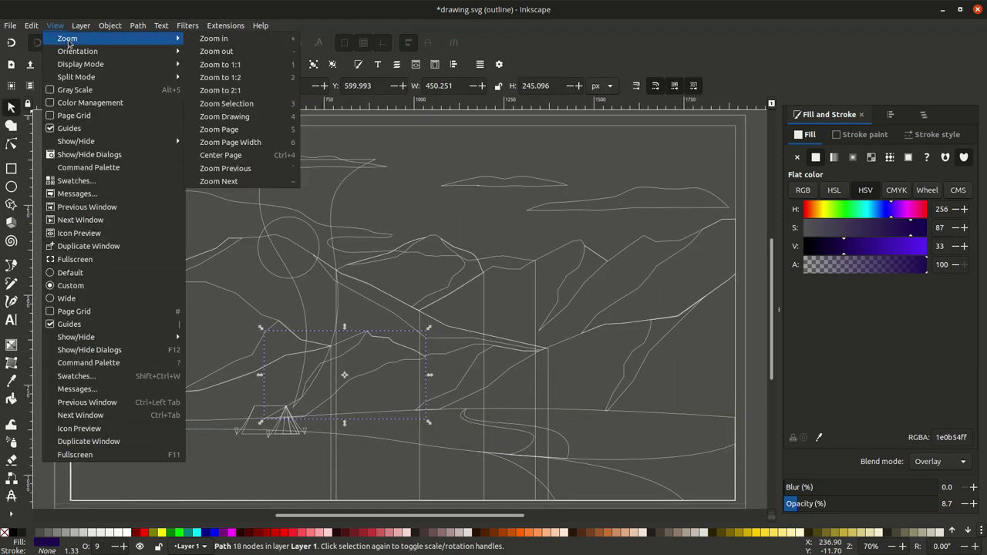
pyautogui.click(206, 69)
pyautogui.click(40, 266)
# Step: Check the artwork in a grayscale preview, turn it off, and show Layers and Objects
pyautogui.click(54, 25)
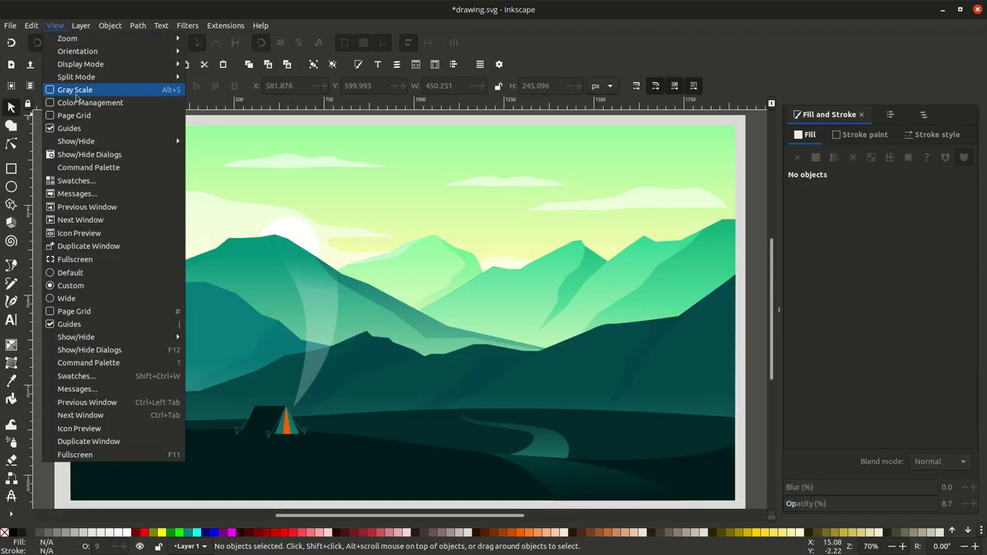
pyautogui.click(224, 106)
pyautogui.press('-')
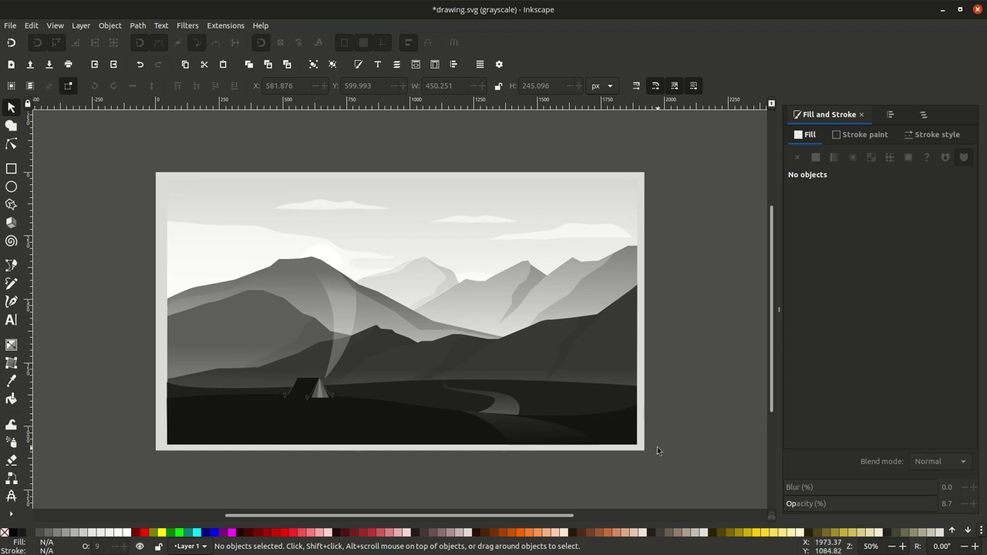
pyautogui.click(55, 26)
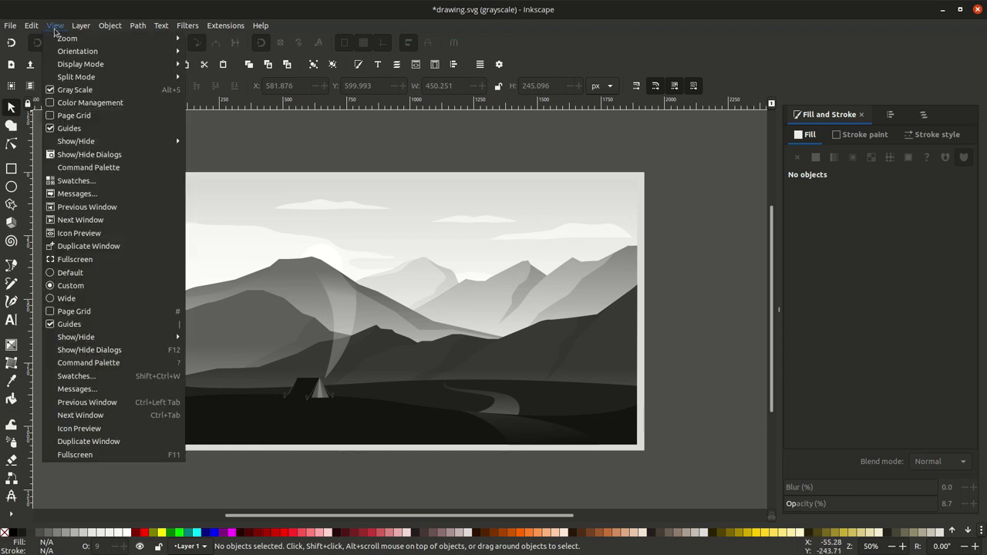
pyautogui.click(73, 88)
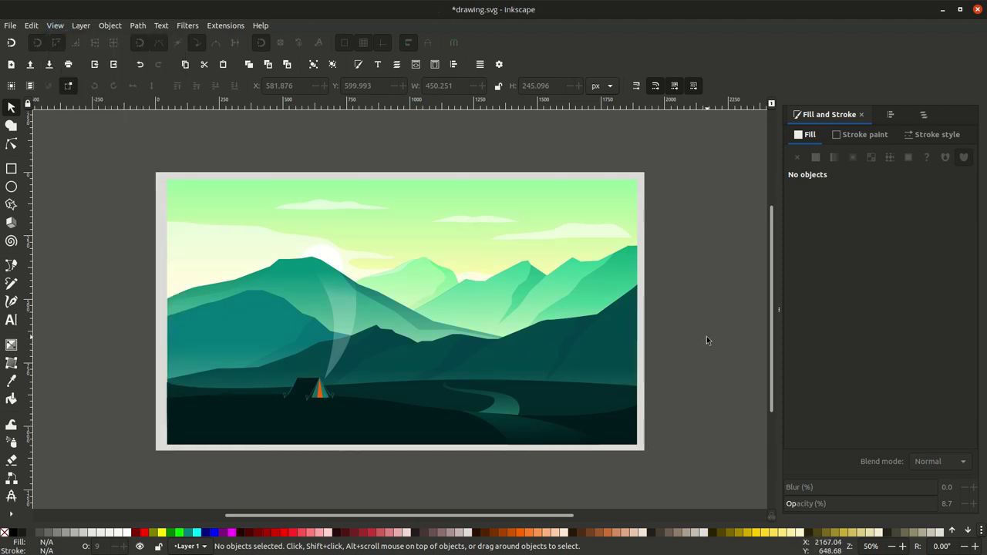
pyautogui.hotkey('ctrl', 'shift', 'l')
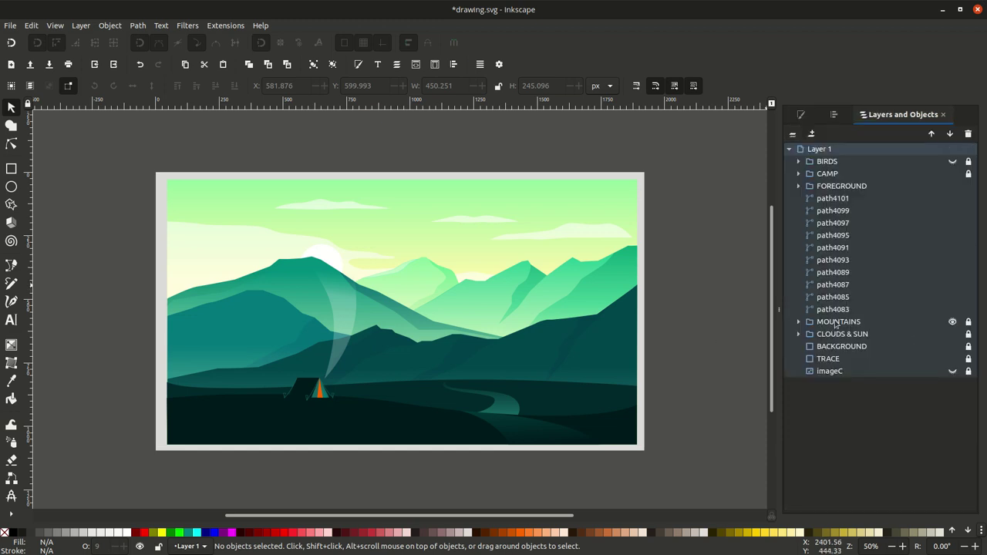
# Step: Ungroup the MOUNTAINS group into its five separate paths
pyautogui.moveTo(833, 309); pyautogui.dragTo(824, 239)
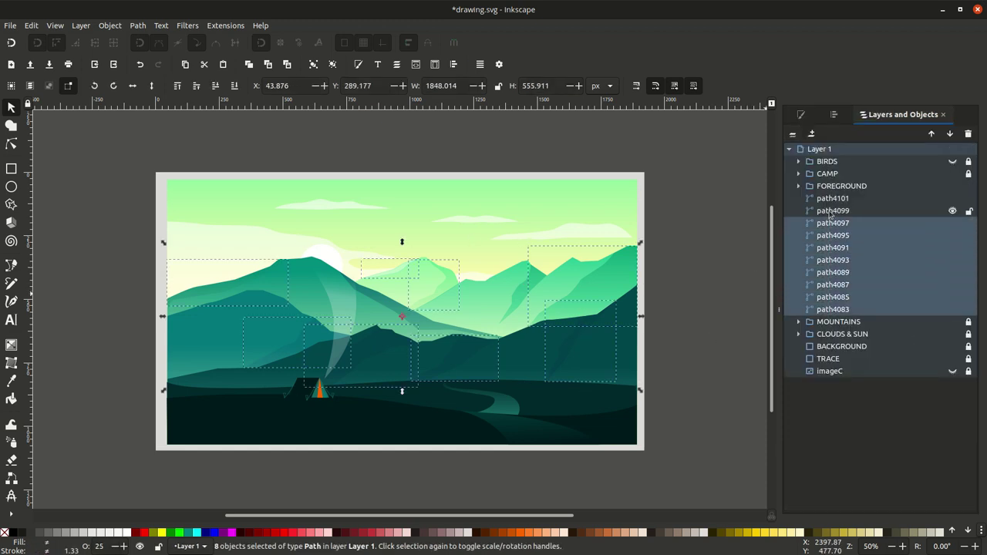
pyautogui.hotkey('ctrl', 'g')
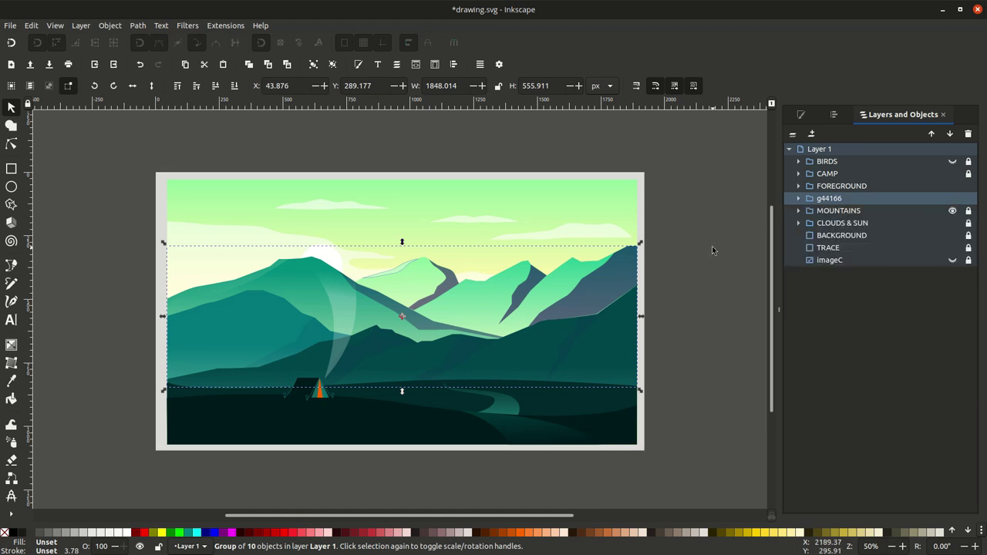
pyautogui.click(332, 64)
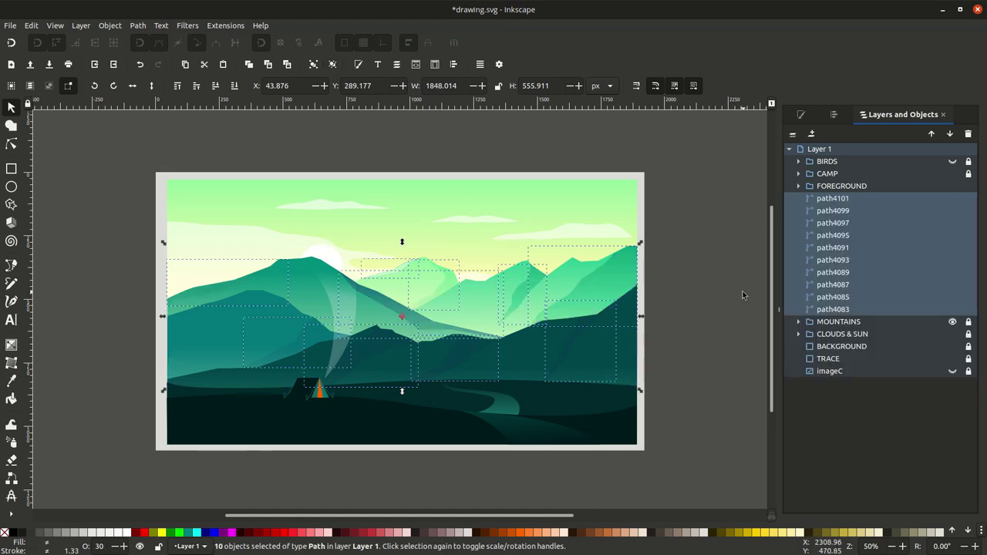
pyautogui.click(742, 295)
pyautogui.click(910, 322)
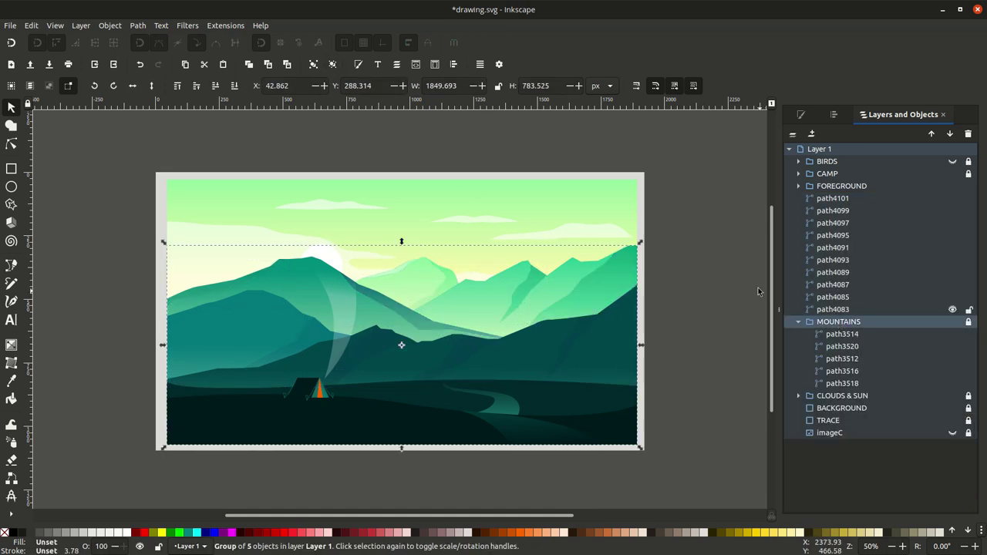
pyautogui.click(332, 64)
# Step: Group all fifteen mountain paths together and name the group MOUNTAINS
pyautogui.moveTo(833, 371); pyautogui.dragTo(829, 199)
pyautogui.hotkey('ctrl', 'g')
pyautogui.doubleClick(823, 199)
pyautogui.write('MOUNTAINS')
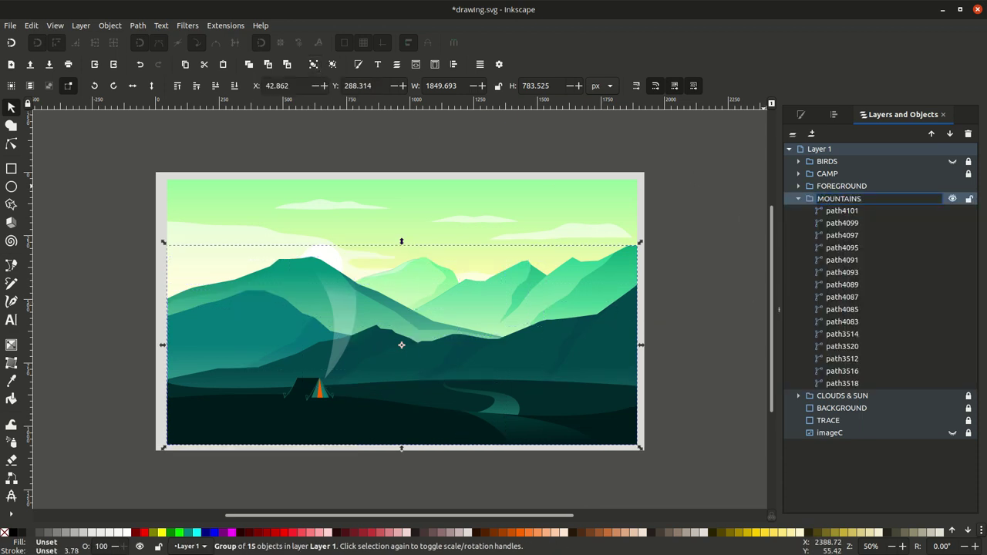
pyautogui.press('Return')
pyautogui.click(708, 236)
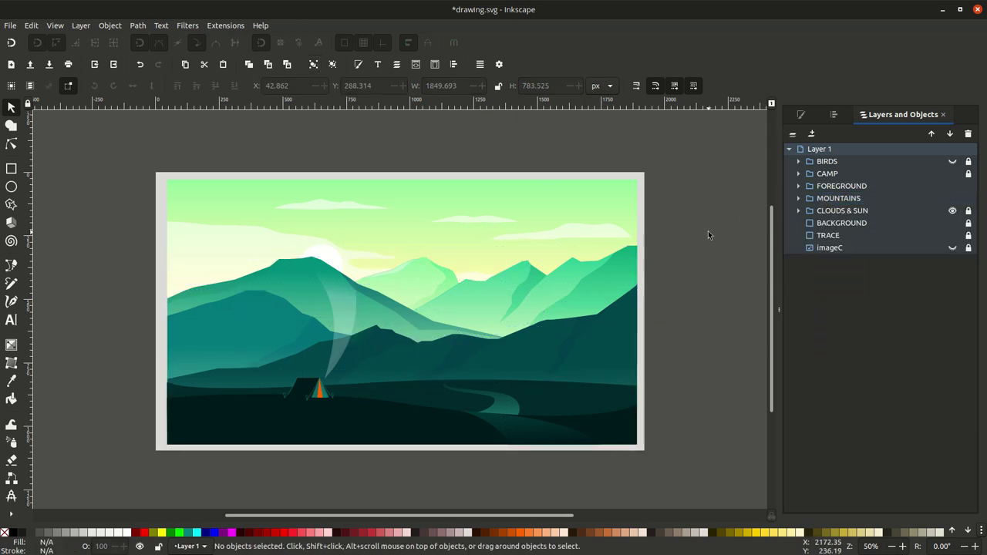
# Step: Inspect the MOUNTAINS group up close, including a peak ridge and one path, then view the whole page
pyautogui.click(404, 335)
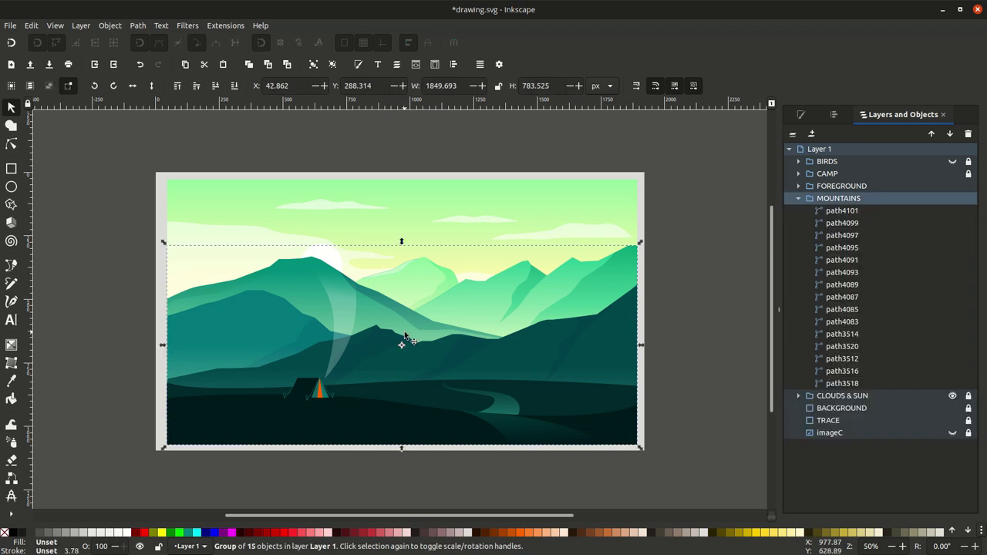
pyautogui.press('z')
pyautogui.moveTo(353, 246); pyautogui.dragTo(451, 306)
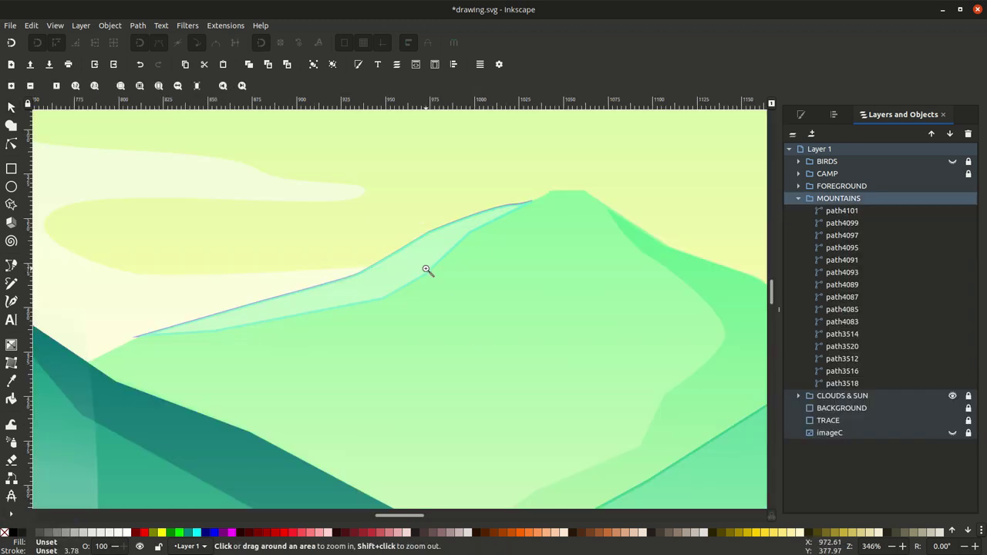
pyautogui.press('s')
pyautogui.press('3')
pyautogui.keyDown('ctrl'); pyautogui.click(393, 311); pyautogui.keyUp('ctrl')
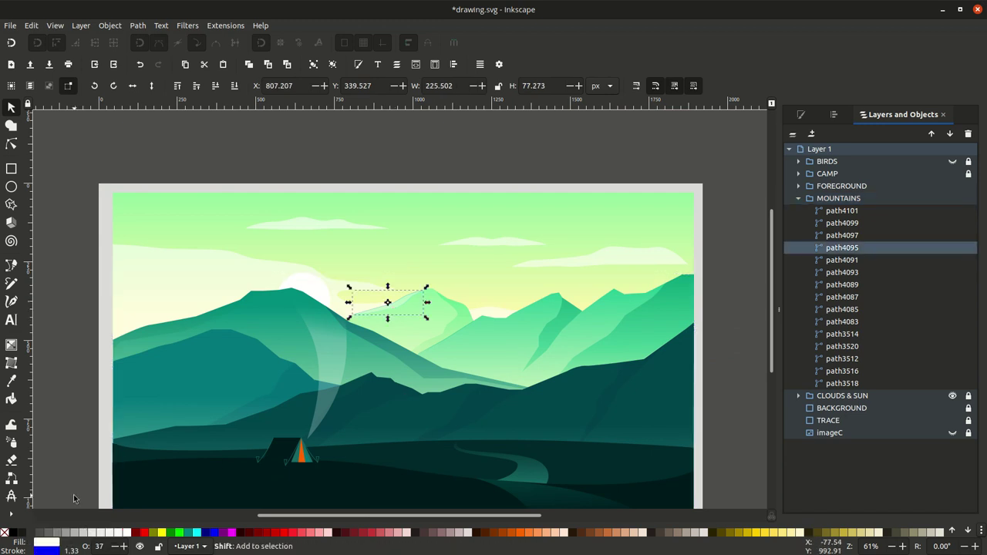
pyautogui.click(53, 495)
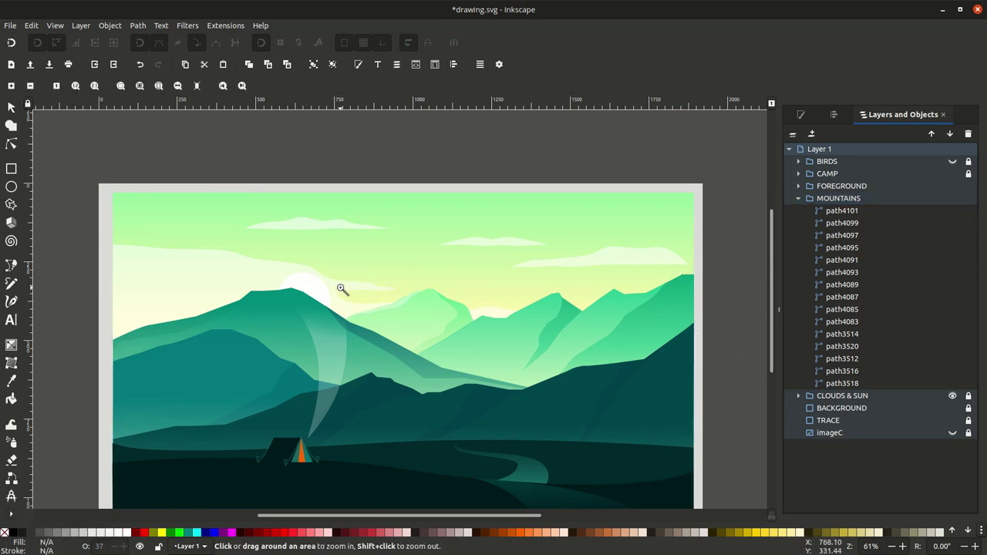
pyautogui.scroll(5, 362, 296)
pyautogui.press('5')
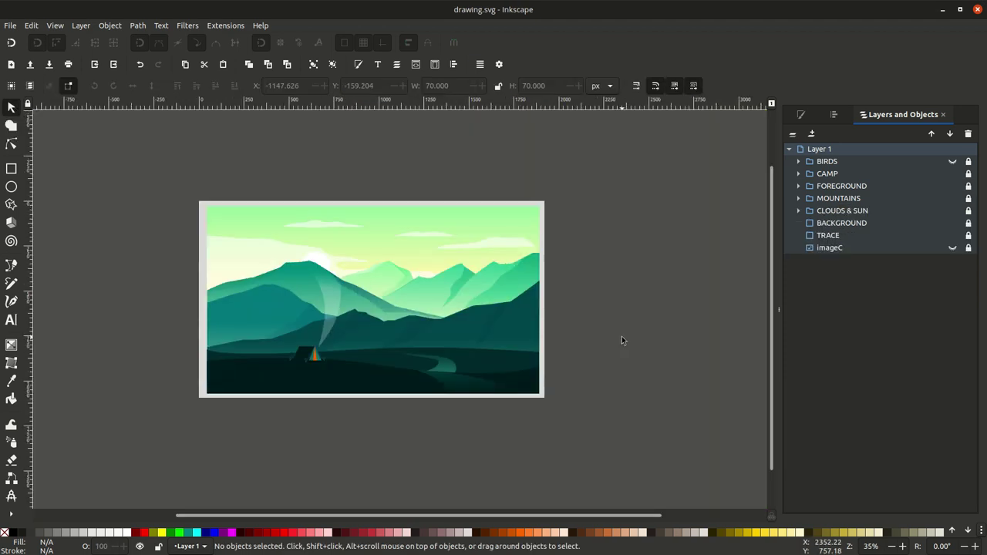
# Step: Give the flock of birds an Aqua fill
pyautogui.press('5')
pyautogui.click(509, 259)
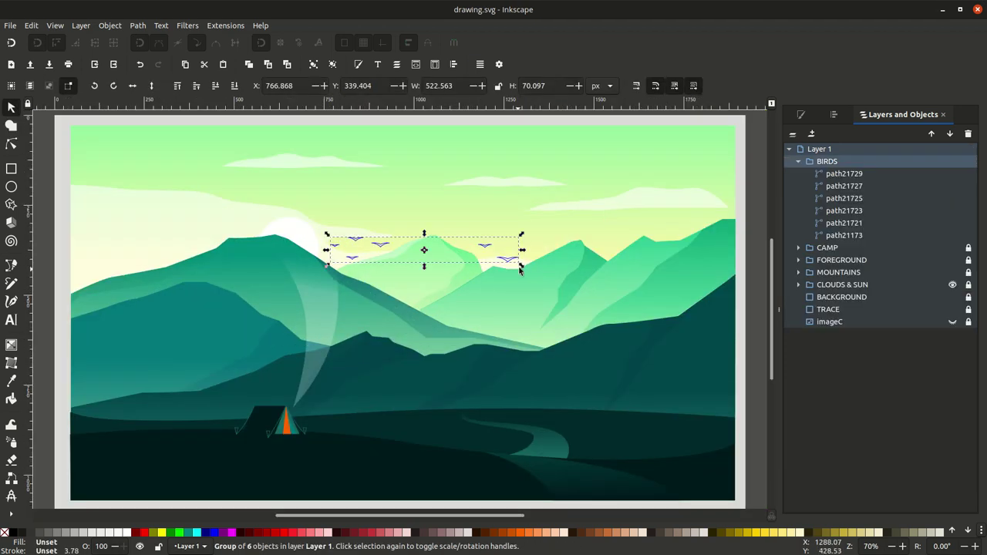
pyautogui.hotkey('ctrl', 'shift', 'f')
pyautogui.click(196, 532)
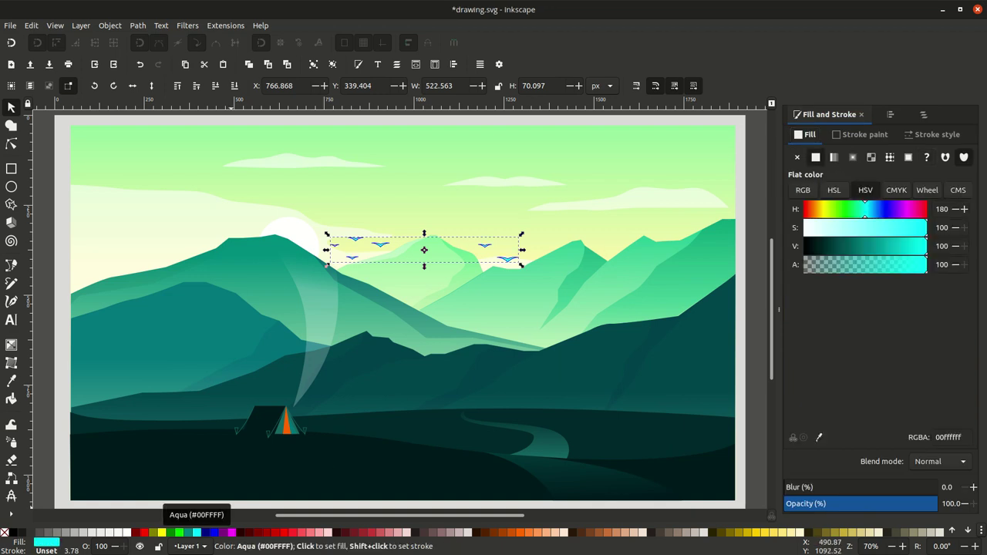
# Step: Adjust the birds' fill to hue 171, saturation 80 (teal 18c4ab) and check the colour
pyautogui.doubleClick(941, 209)
pyautogui.write('171')
pyautogui.press('Tab')
pyautogui.write('8')
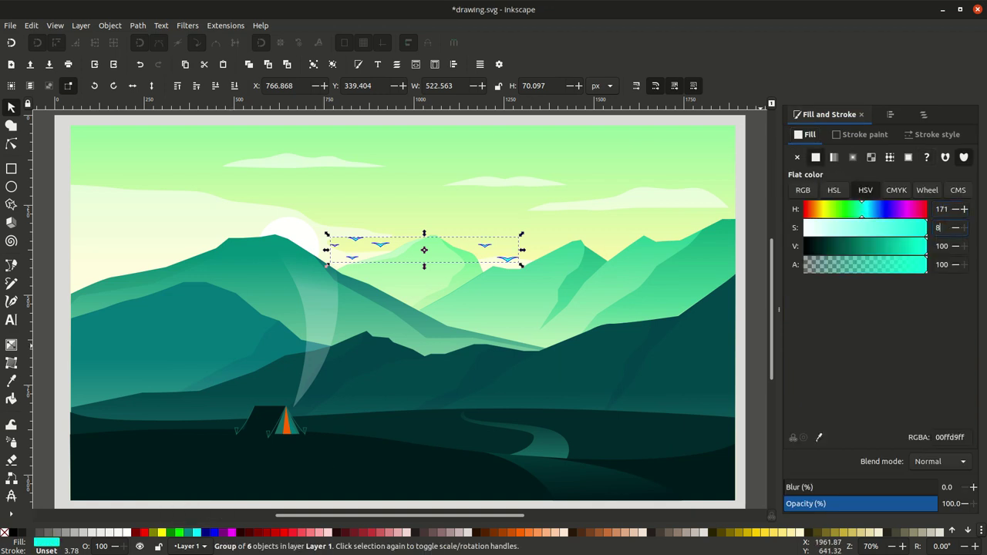
pyautogui.write('0')
pyautogui.press('Tab')
pyautogui.click(763, 287)
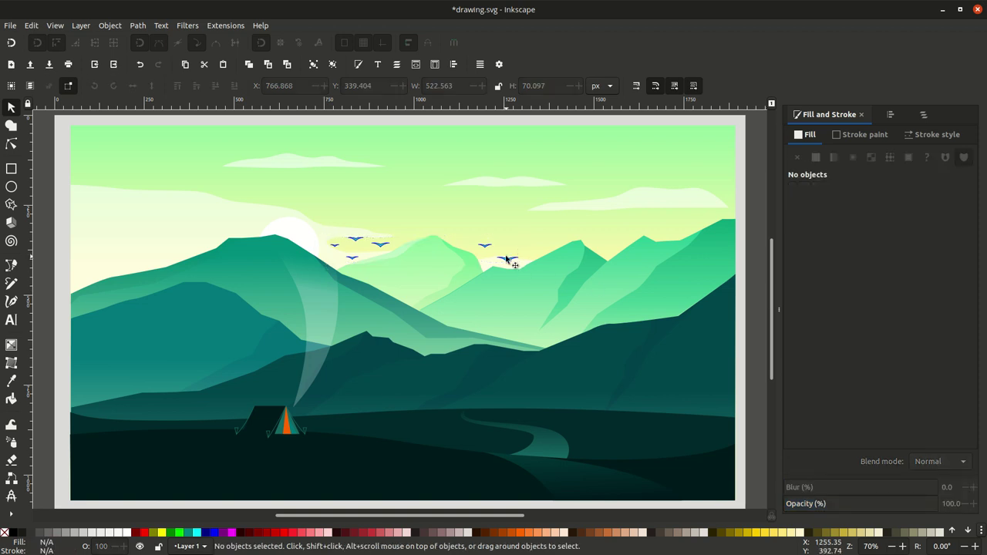
pyautogui.click(506, 260)
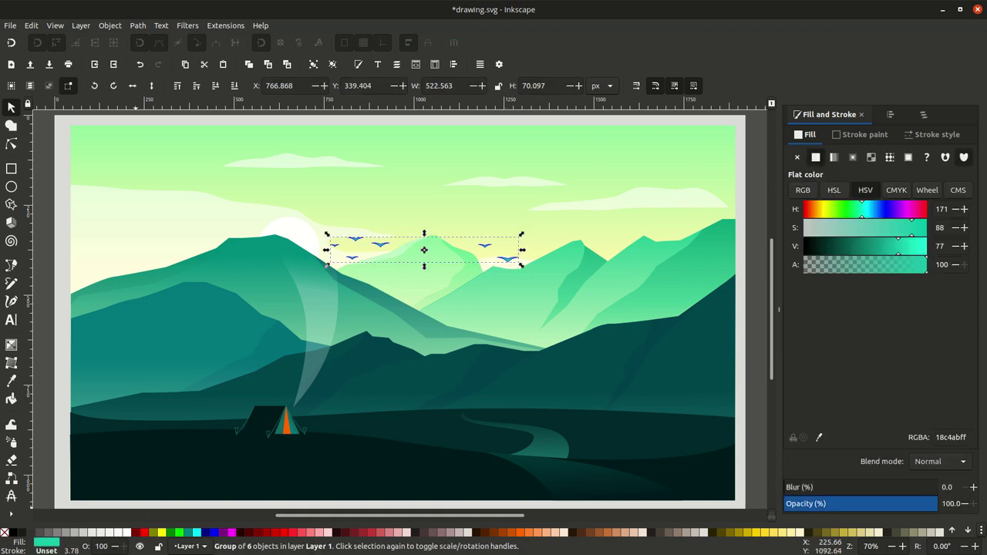
pyautogui.click(758, 348)
pyautogui.press('-')
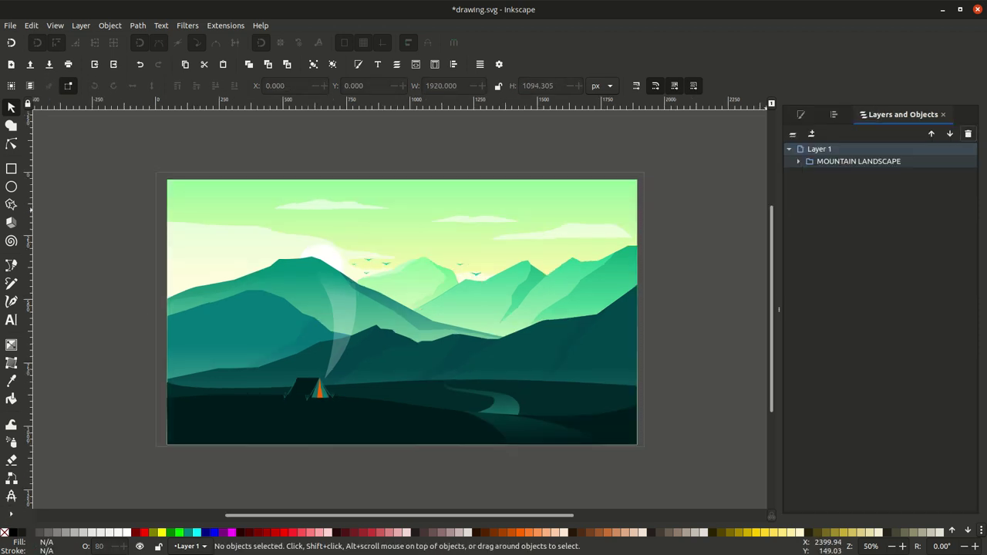